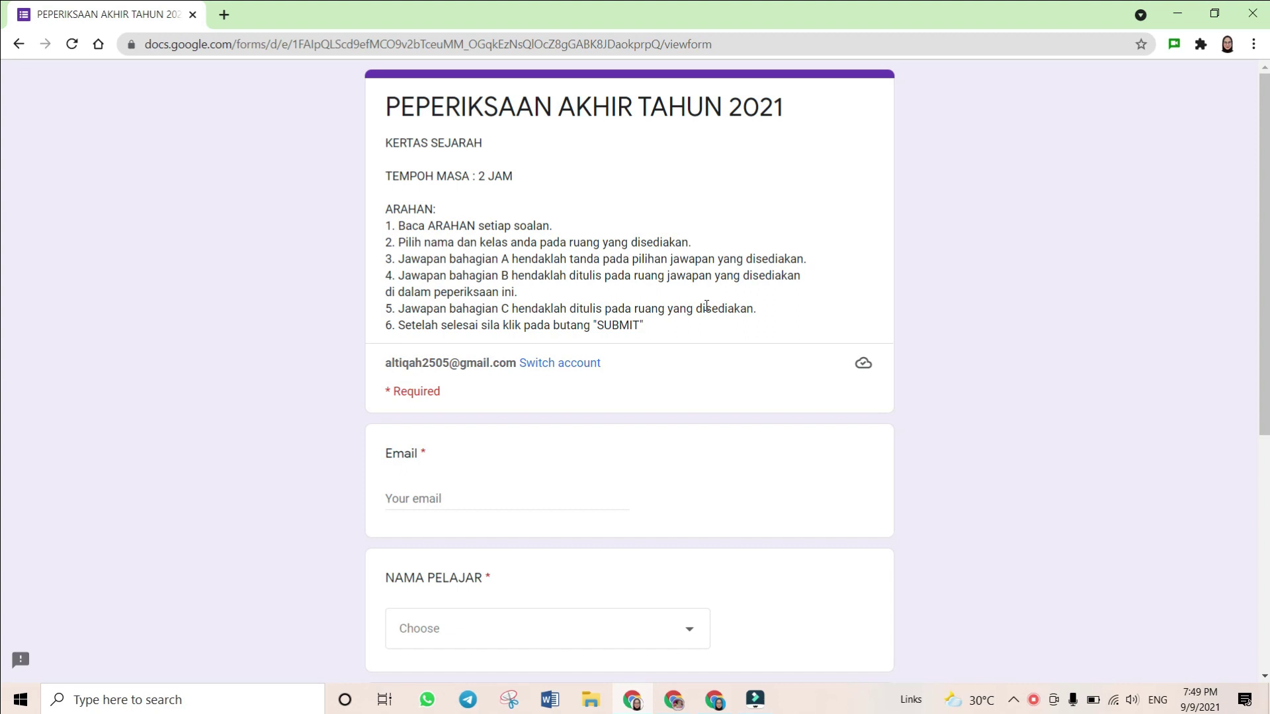
Enter the student's email address and choose the student's name from the name list
{"action": "scroll", "coordinate": [706, 306], "scroll_direction": "down", "scroll_amount": 3}
{"action": "left_click", "coordinate": [534, 249]}
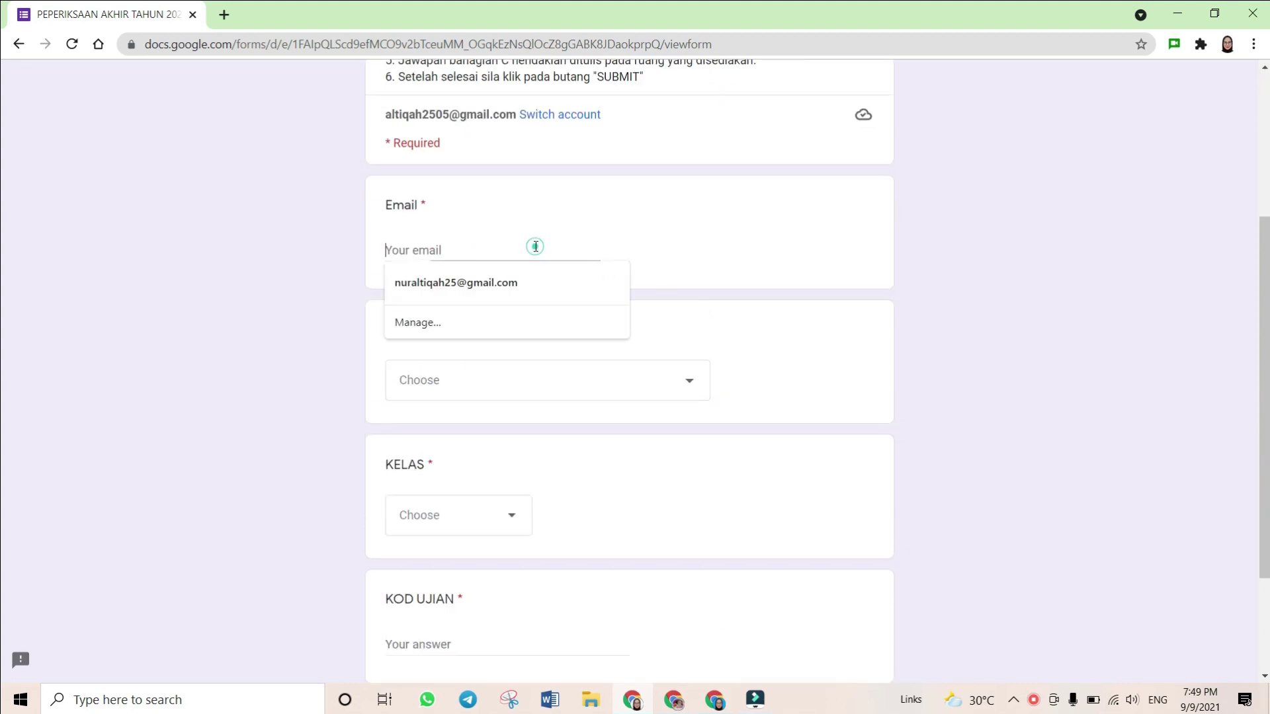
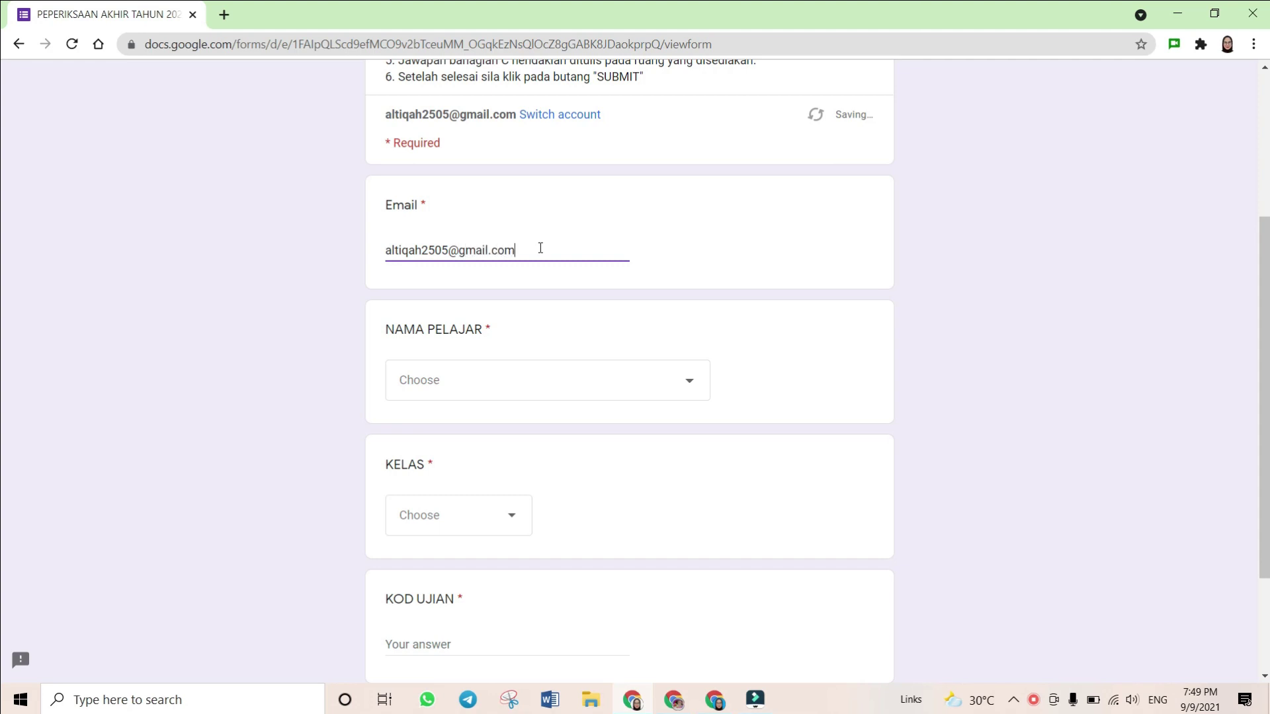
{"action": "left_click", "coordinate": [519, 378]}
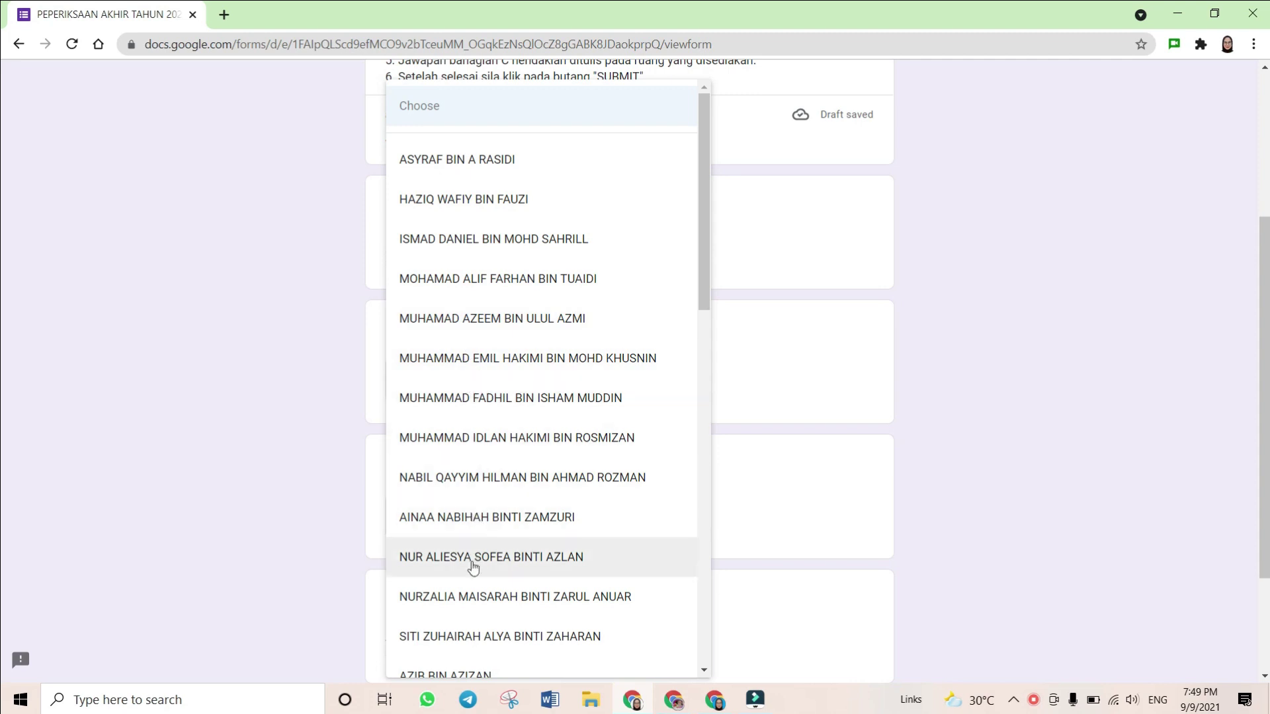
{"action": "scroll", "coordinate": [461, 568], "scroll_direction": "down", "scroll_amount": 4}
{"action": "scroll", "coordinate": [461, 568], "scroll_direction": "down", "scroll_amount": 6}
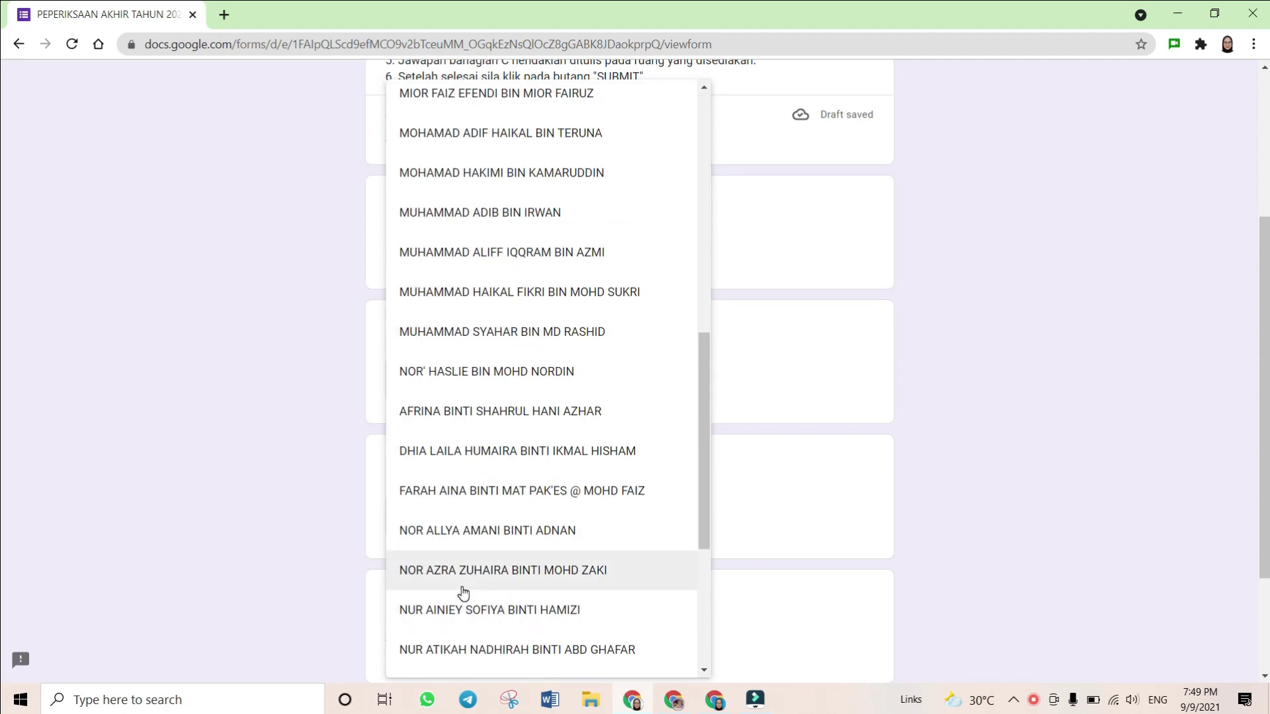
{"action": "left_click", "coordinate": [463, 575]}
Pick class 3 SETIA, enter exam code SEJ2021, and continue to the next page
{"action": "left_click", "coordinate": [433, 525]}
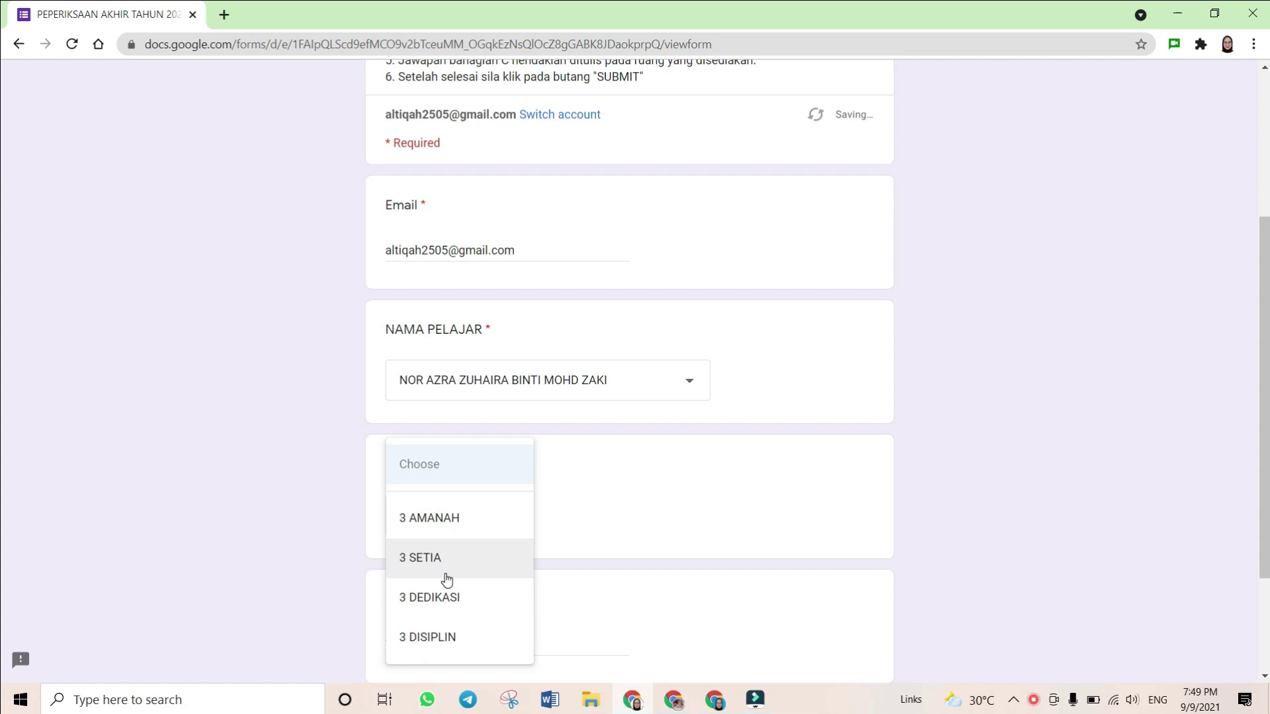
{"action": "left_click", "coordinate": [442, 574]}
{"action": "scroll", "coordinate": [440, 502], "scroll_direction": "down", "scroll_amount": 2}
{"action": "left_click", "coordinate": [438, 487]}
{"action": "type", "text": "SEJ2021"}
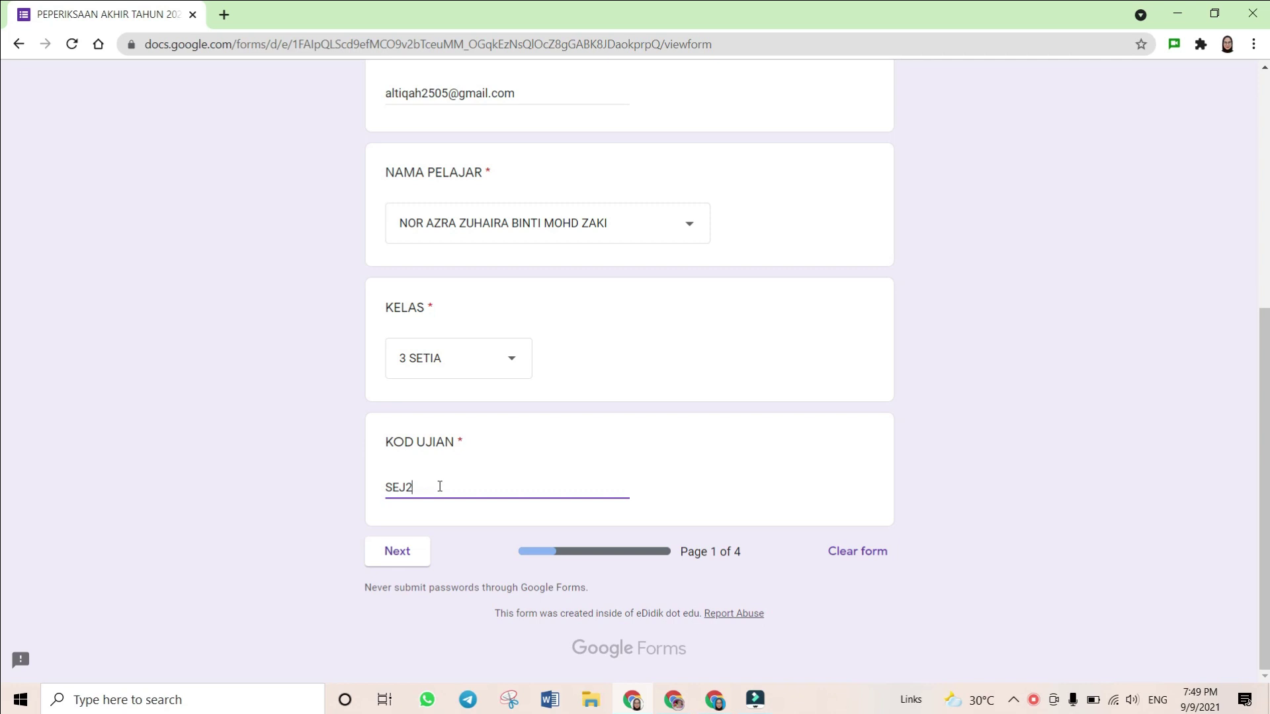
{"action": "left_click", "coordinate": [422, 505]}
{"action": "left_click_drag", "start_coordinate": [421, 515], "coordinate": [415, 515]}
{"action": "left_click", "coordinate": [473, 491]}
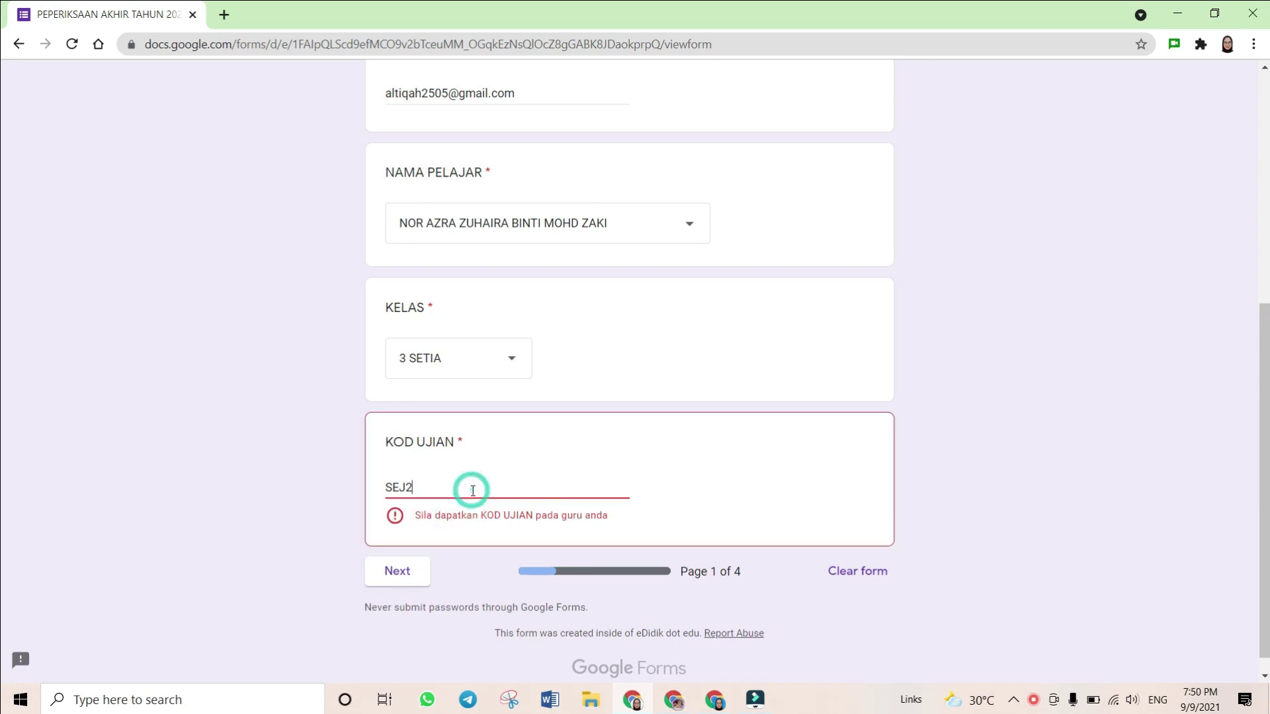
{"action": "type", "text": "021"}
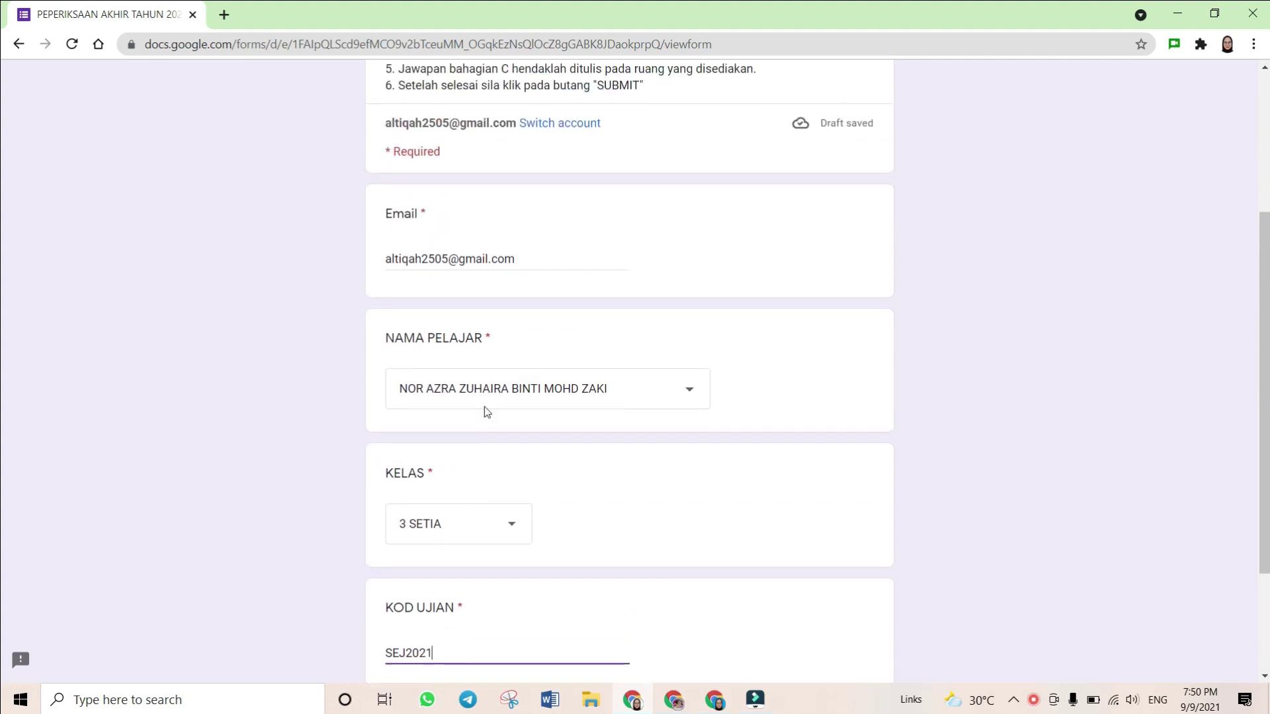
{"action": "left_click", "coordinate": [406, 562]}
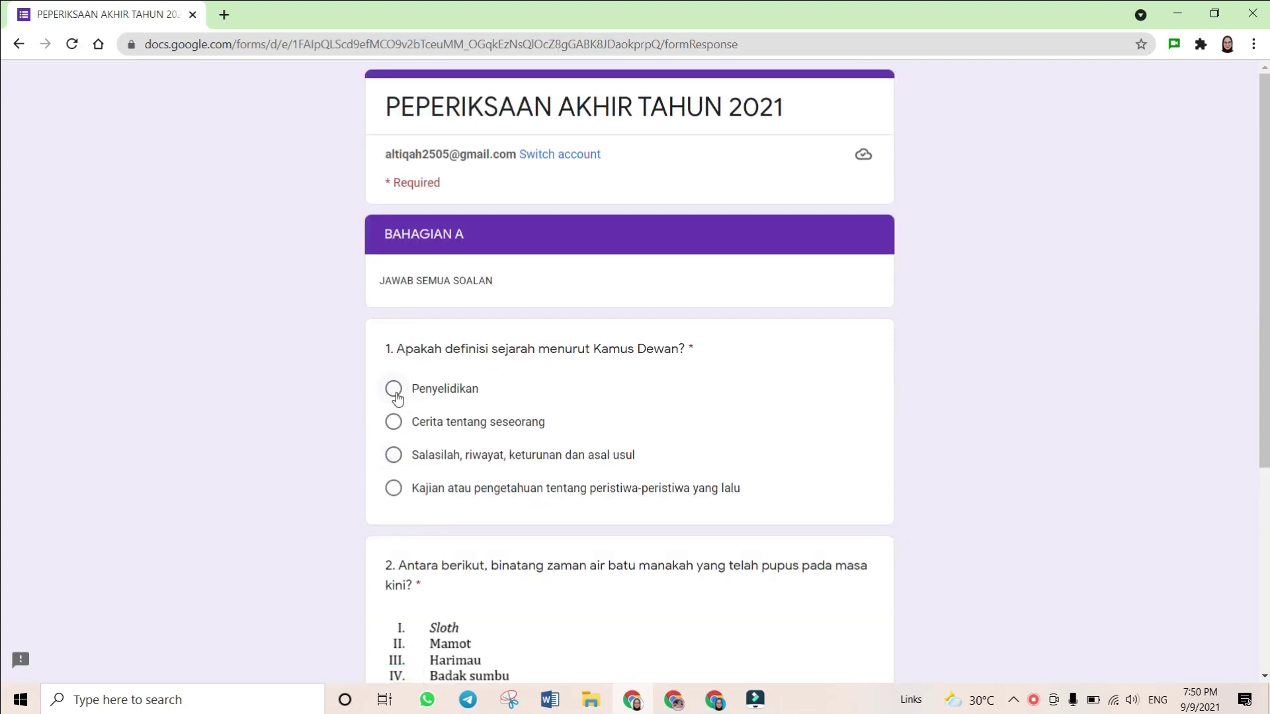
Answer BAHAGIAN A with Penyelidikan and I dan II, then continue to BAHAGIAN B
{"action": "left_click", "coordinate": [394, 390]}
{"action": "scroll", "coordinate": [400, 410], "scroll_direction": "down", "scroll_amount": 3}
{"action": "left_click", "coordinate": [394, 461]}
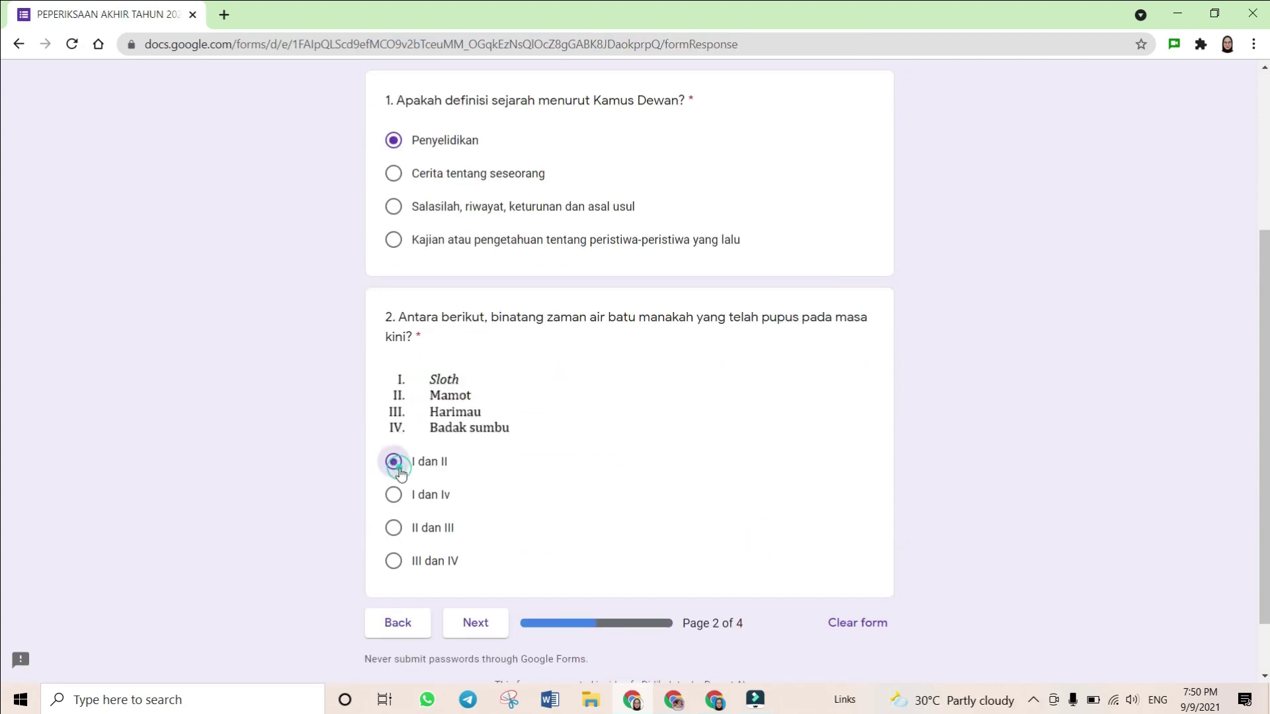
{"action": "scroll", "coordinate": [510, 517], "scroll_direction": "up", "scroll_amount": 3}
{"action": "scroll", "coordinate": [490, 445], "scroll_direction": "down", "scroll_amount": 4}
{"action": "scroll", "coordinate": [482, 457], "scroll_direction": "up", "scroll_amount": 4}
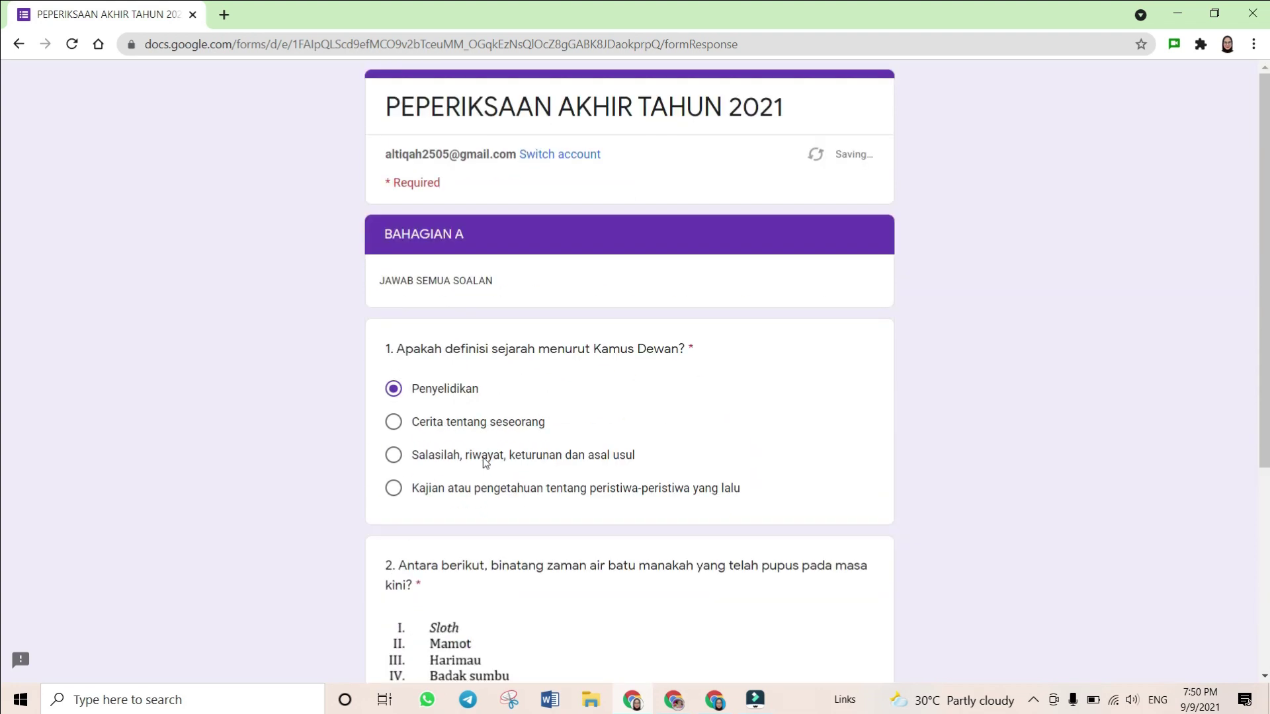
{"action": "scroll", "coordinate": [468, 560], "scroll_direction": "down", "scroll_amount": 1}
{"action": "scroll", "coordinate": [490, 509], "scroll_direction": "down", "scroll_amount": 4}
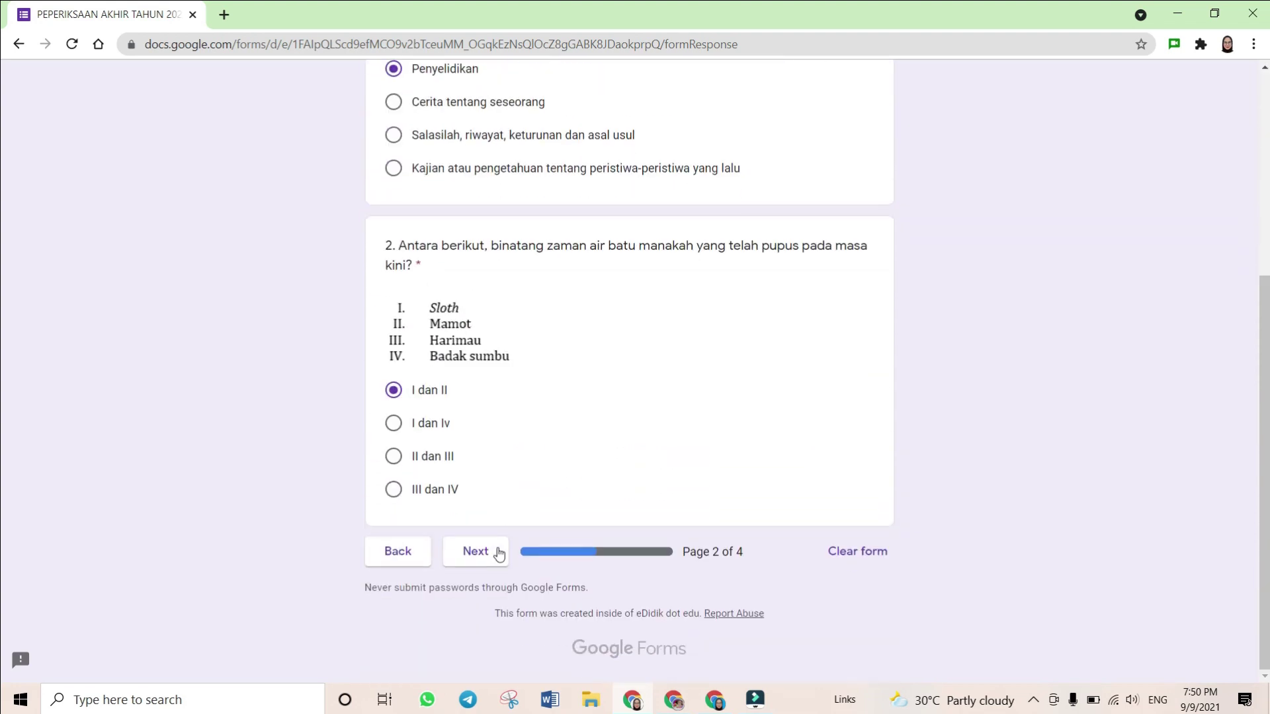
{"action": "left_click", "coordinate": [492, 552]}
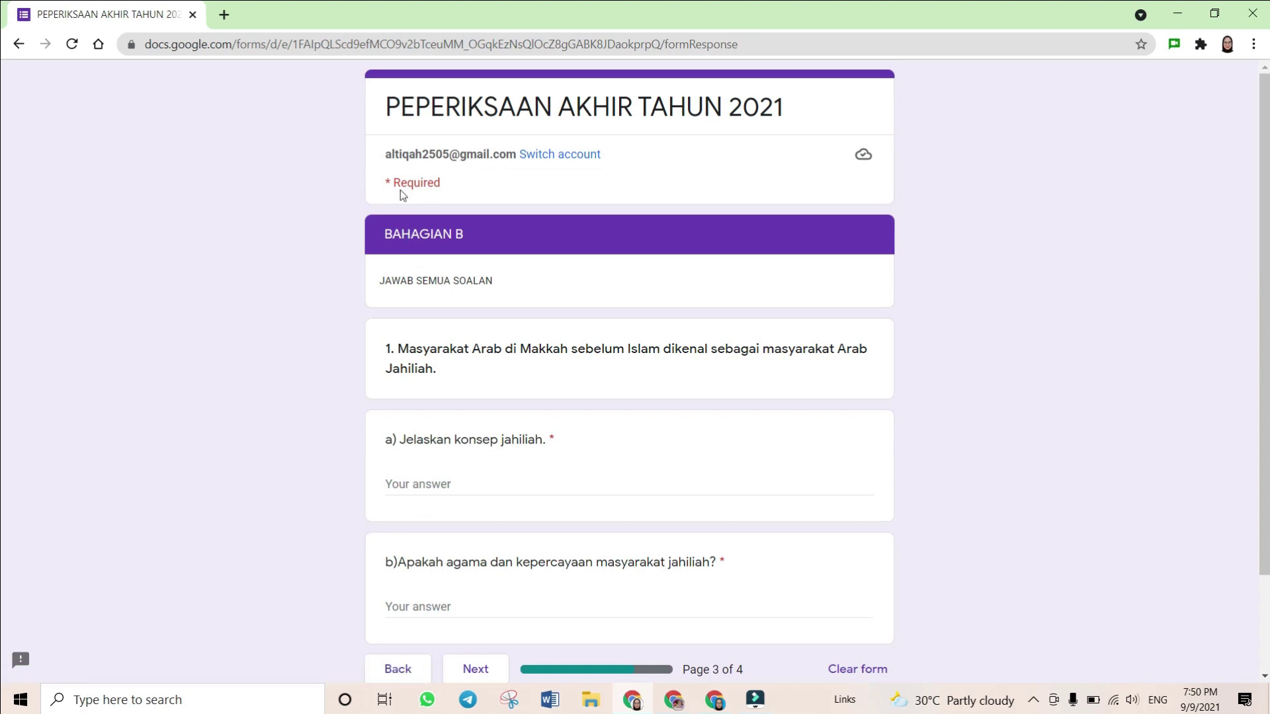
Write BAHAGIAN B answers for a) on jahiliah and b) 'Sembah patung', then continue
{"action": "scroll", "coordinate": [442, 406], "scroll_direction": "down", "scroll_amount": 1}
{"action": "left_click", "coordinate": [444, 402]}
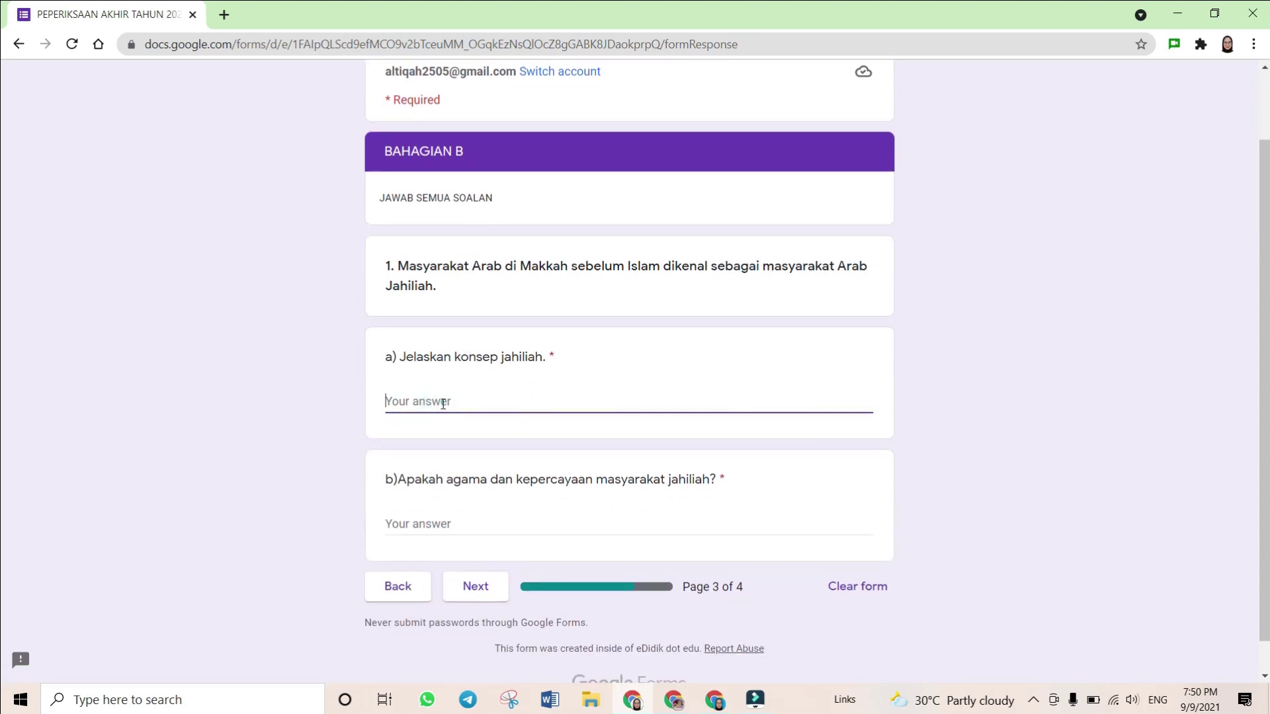
{"action": "type", "text": "Tiadak"}
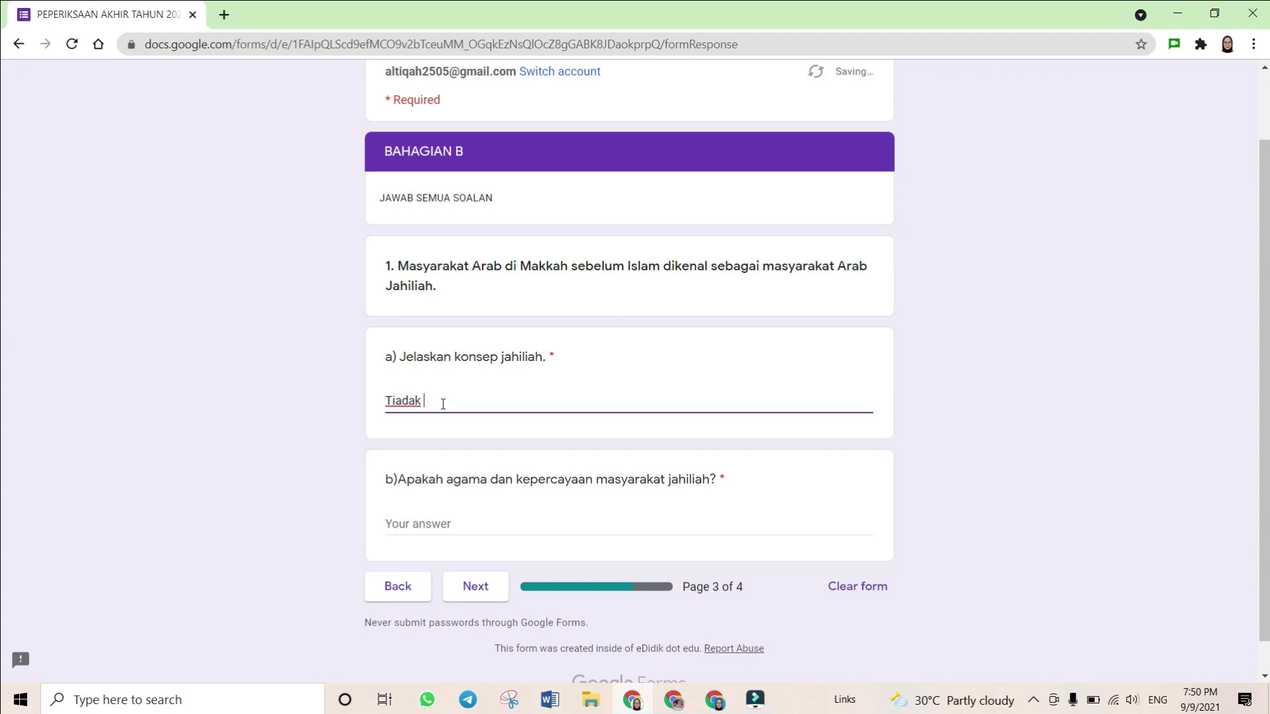
{"action": "key", "text": "BackSpace"}
{"action": "key", "text": "BackSpace"}
{"action": "key", "text": "BackSpace"}
{"action": "key", "text": "BackSpace"}
{"action": "key", "text": "BackSpace"}
{"action": "type", "text": "dak tahu apa"}
{"action": "left_click", "coordinate": [436, 526]}
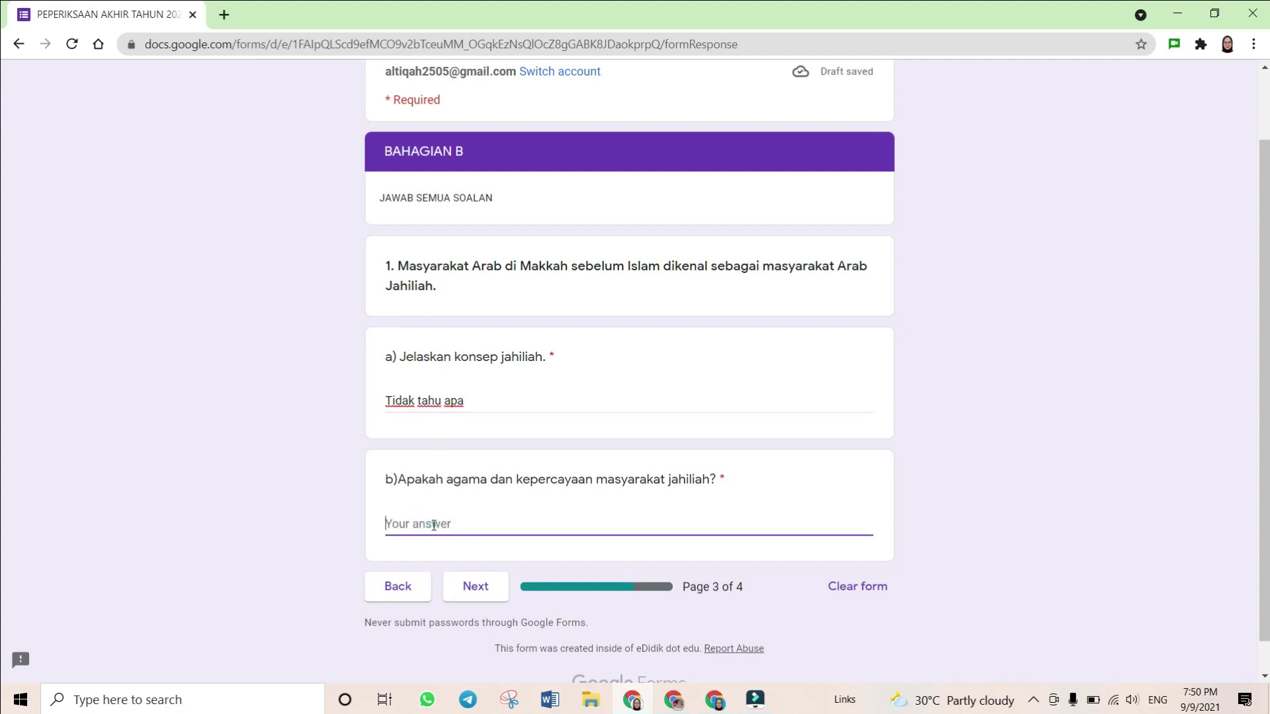
{"action": "type", "text": "Sembah "}
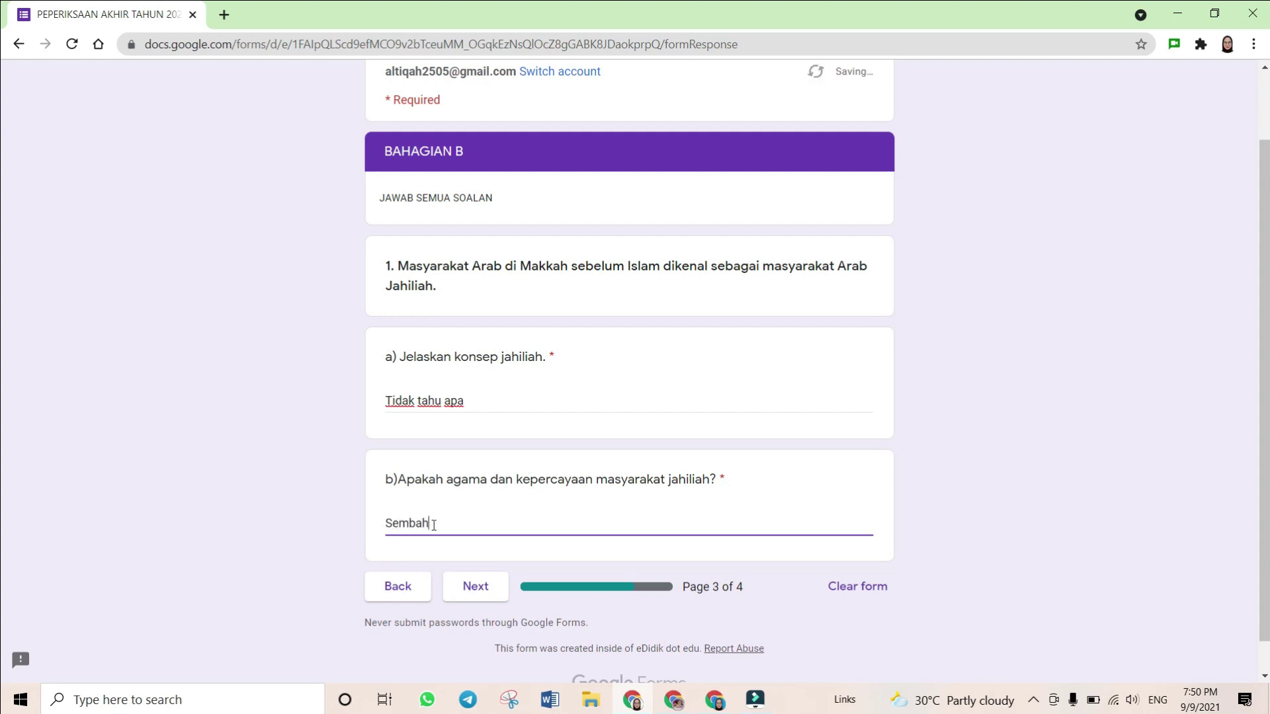
{"action": "type", "text": "patung"}
{"action": "left_click", "coordinate": [461, 599]}
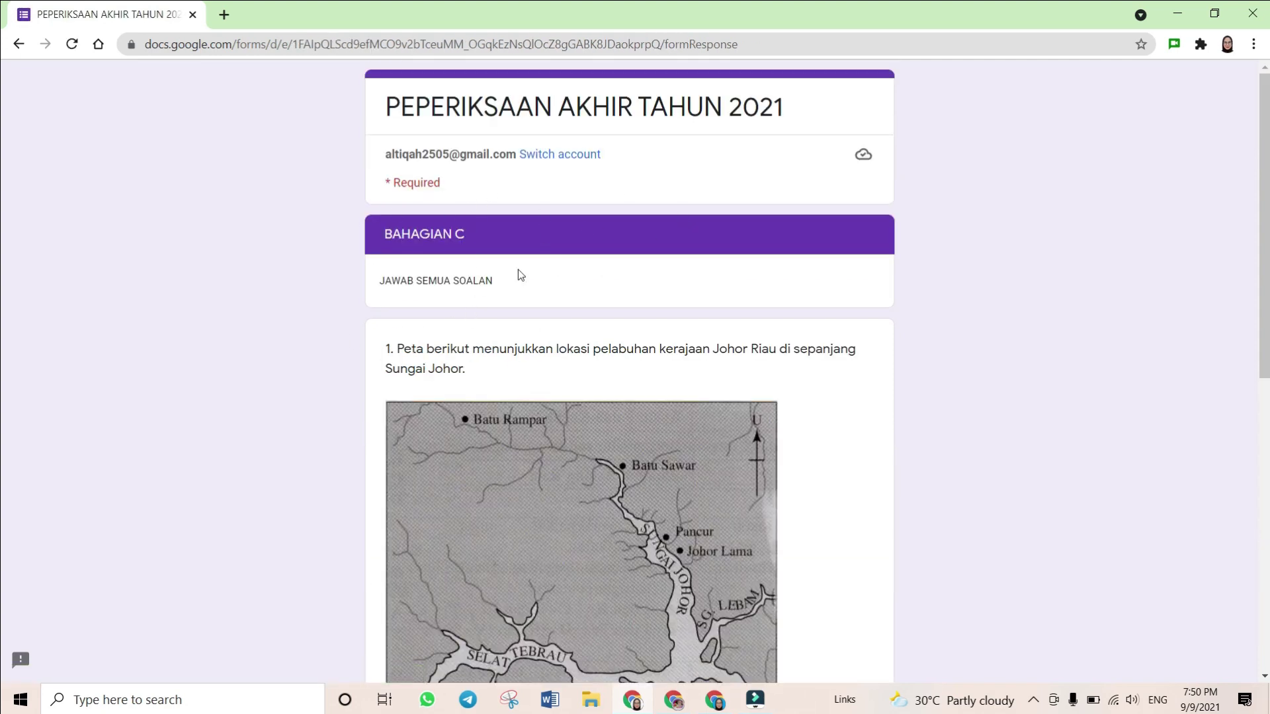
Answer BAHAGIAN C a) with 'stategik' and b) with 'jual beli'
{"action": "scroll", "coordinate": [518, 265], "scroll_direction": "down", "scroll_amount": 6}
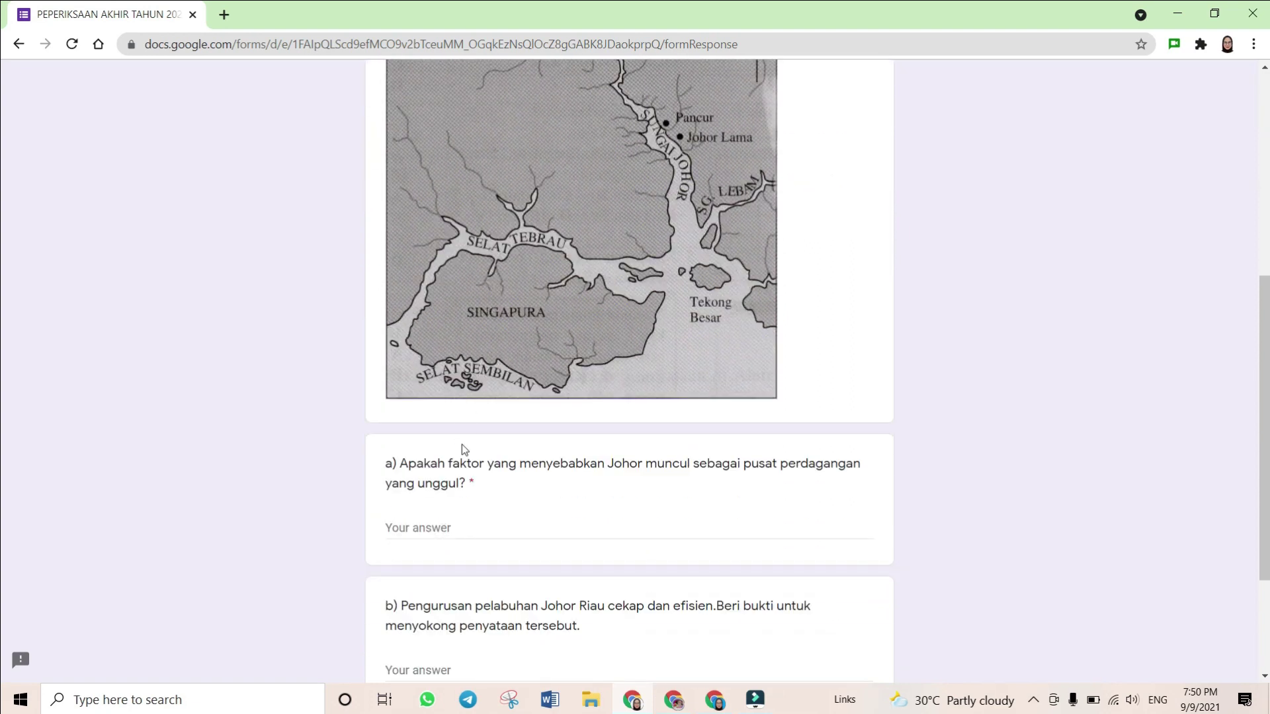
{"action": "scroll", "coordinate": [461, 444], "scroll_direction": "up", "scroll_amount": 6}
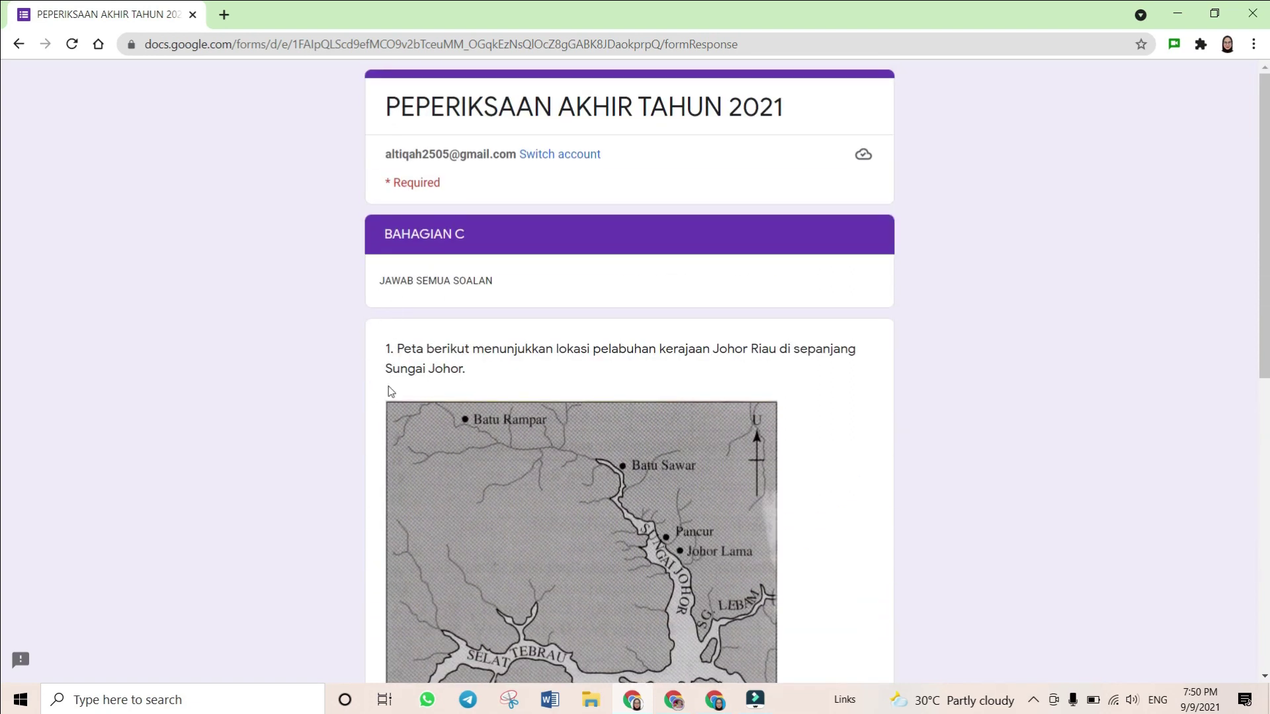
{"action": "scroll", "coordinate": [408, 336], "scroll_direction": "down", "scroll_amount": 7}
{"action": "left_click", "coordinate": [421, 442]}
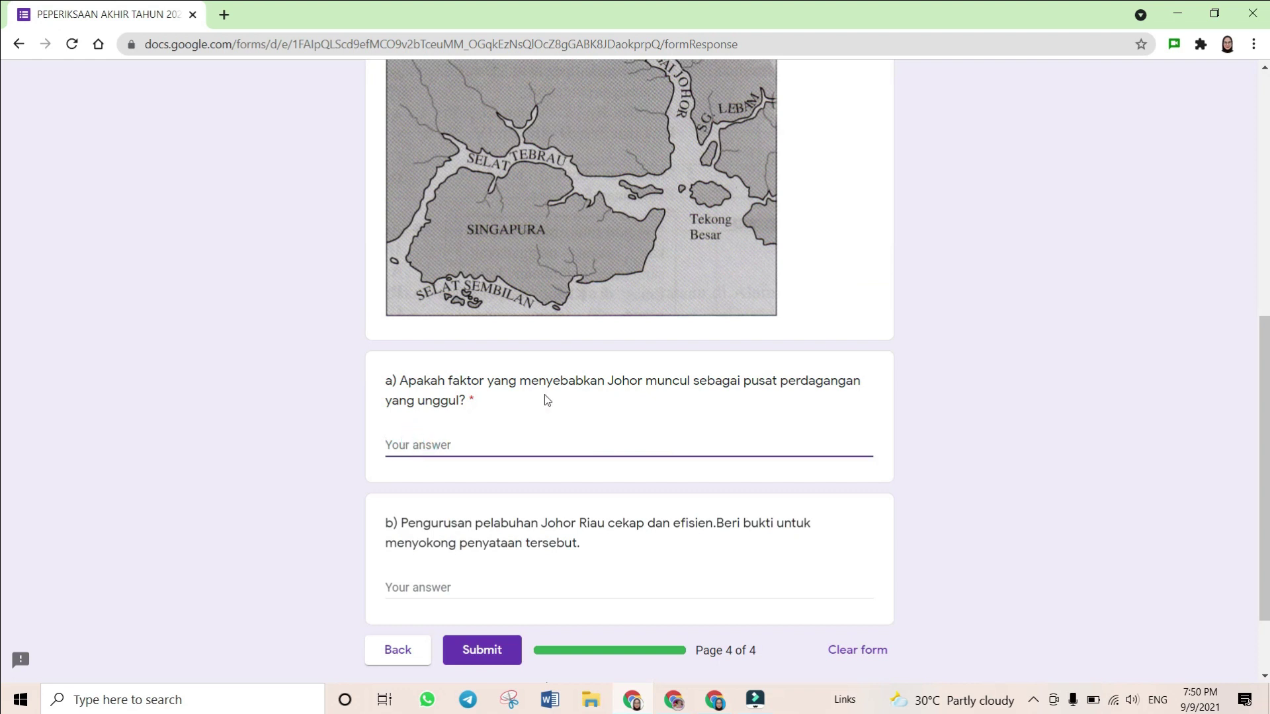
{"action": "type", "text": "stategik"}
{"action": "left_click", "coordinate": [429, 591]}
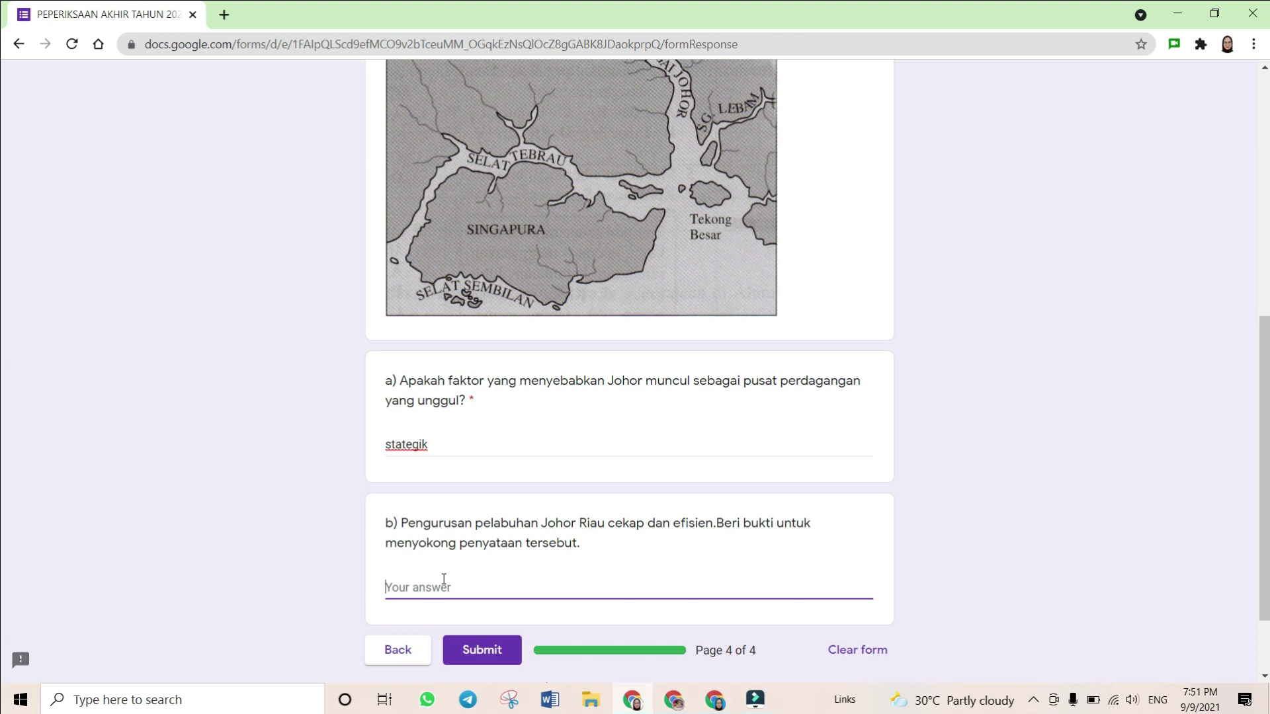
{"action": "type", "text": "jual beli"}
Submit the exam and highlight the confirmation sentence
{"action": "scroll", "coordinate": [525, 490], "scroll_direction": "down", "scroll_amount": 2}
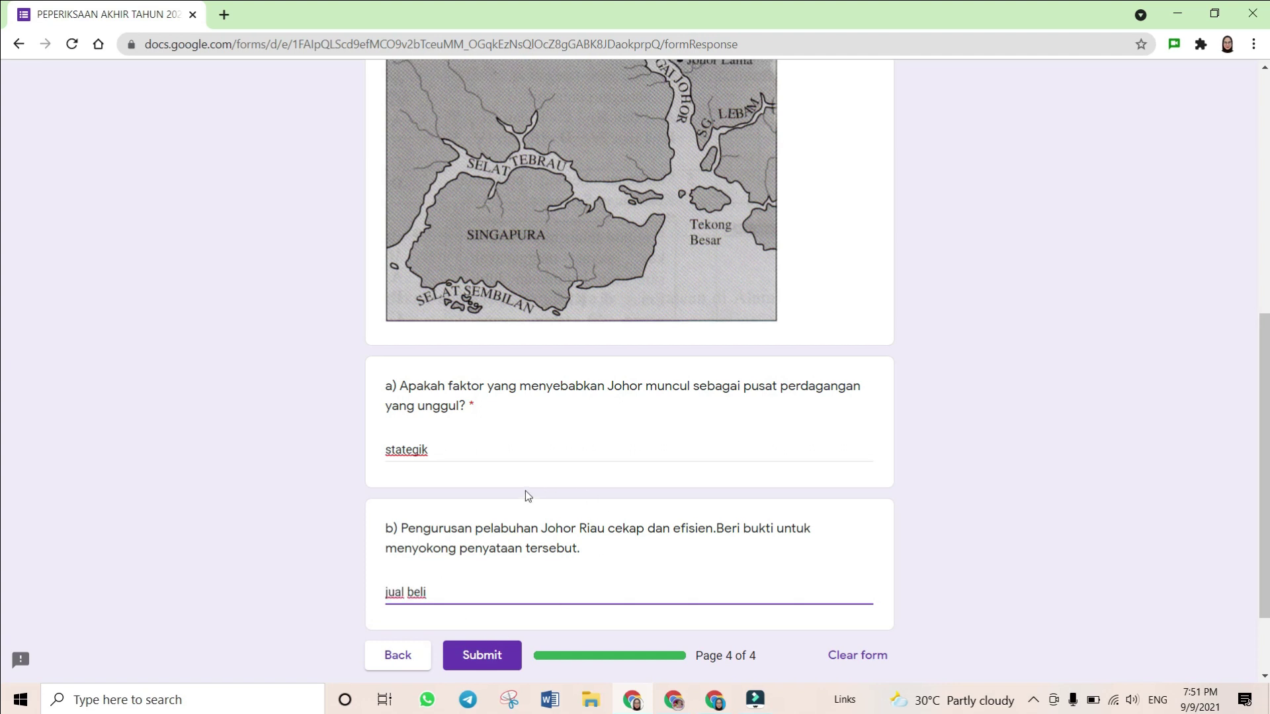
{"action": "left_click", "coordinate": [483, 550]}
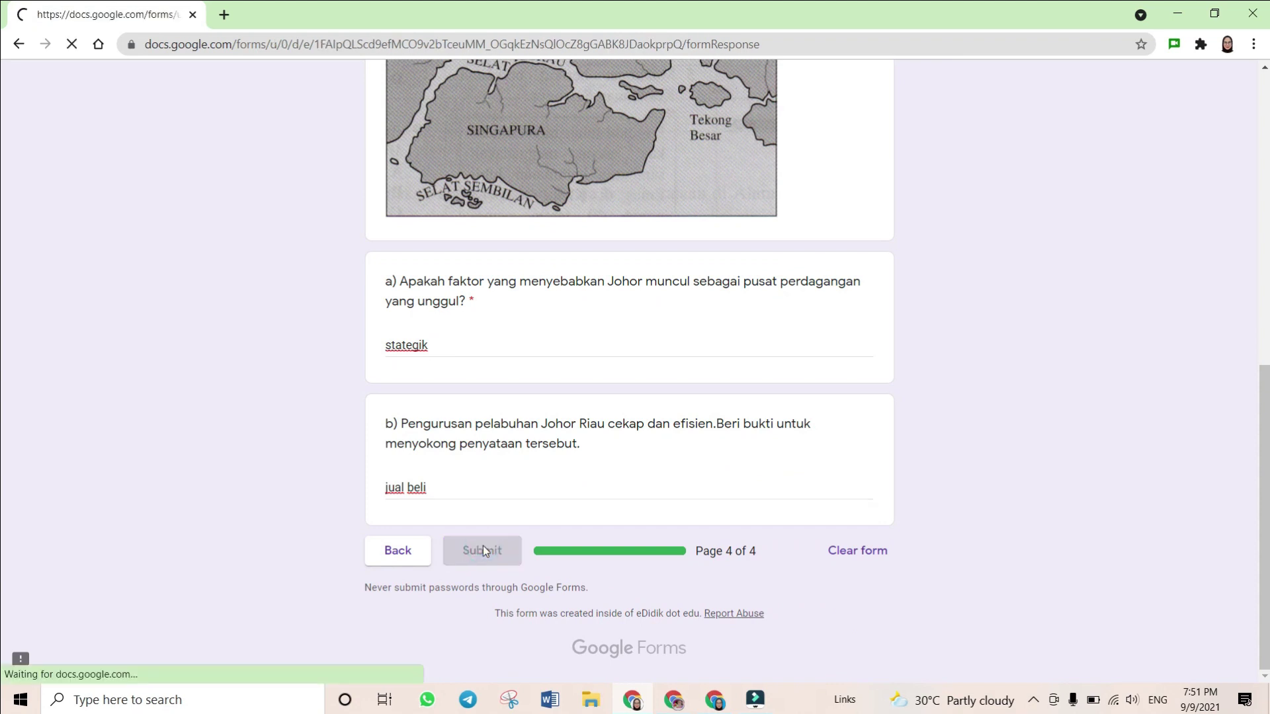
{"action": "left_click_drag", "start_coordinate": [394, 156], "coordinate": [746, 159]}
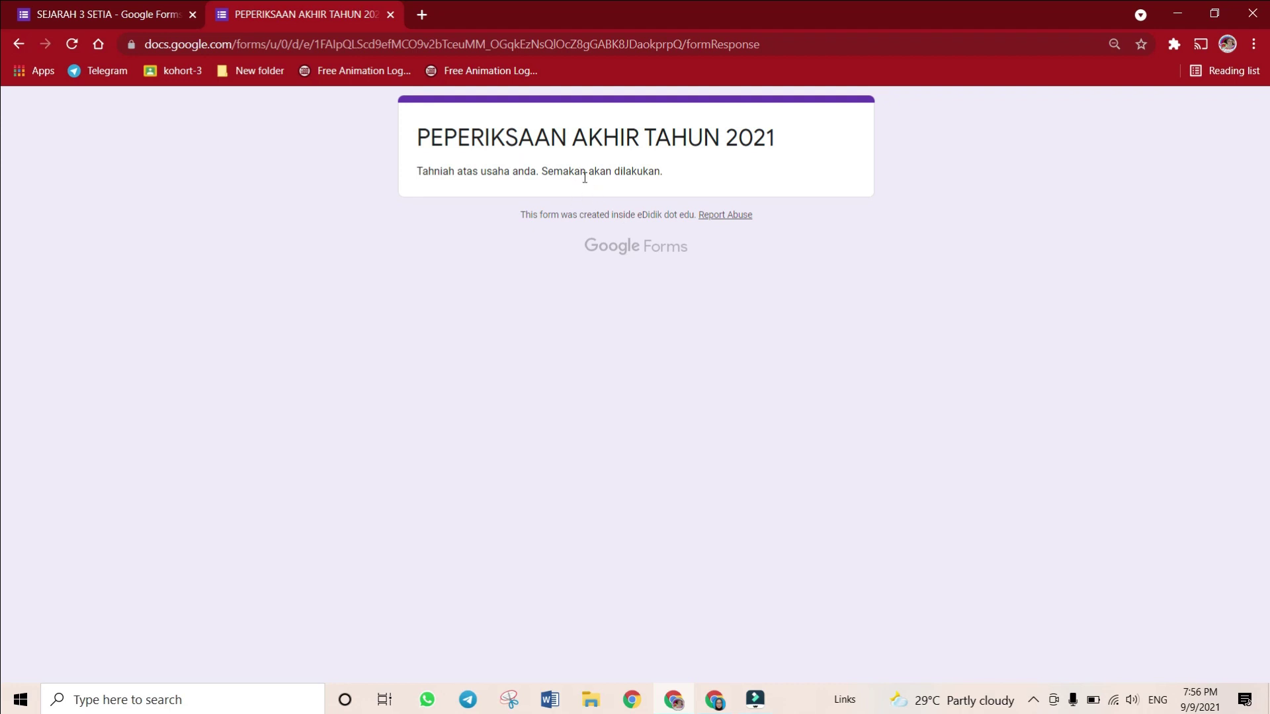
Highlight 'akan dilakukan.' on the confirmation page, then go to the SEJARAH 3 SETIA editor tab
{"action": "left_click_drag", "start_coordinate": [584, 177], "coordinate": [692, 179]}
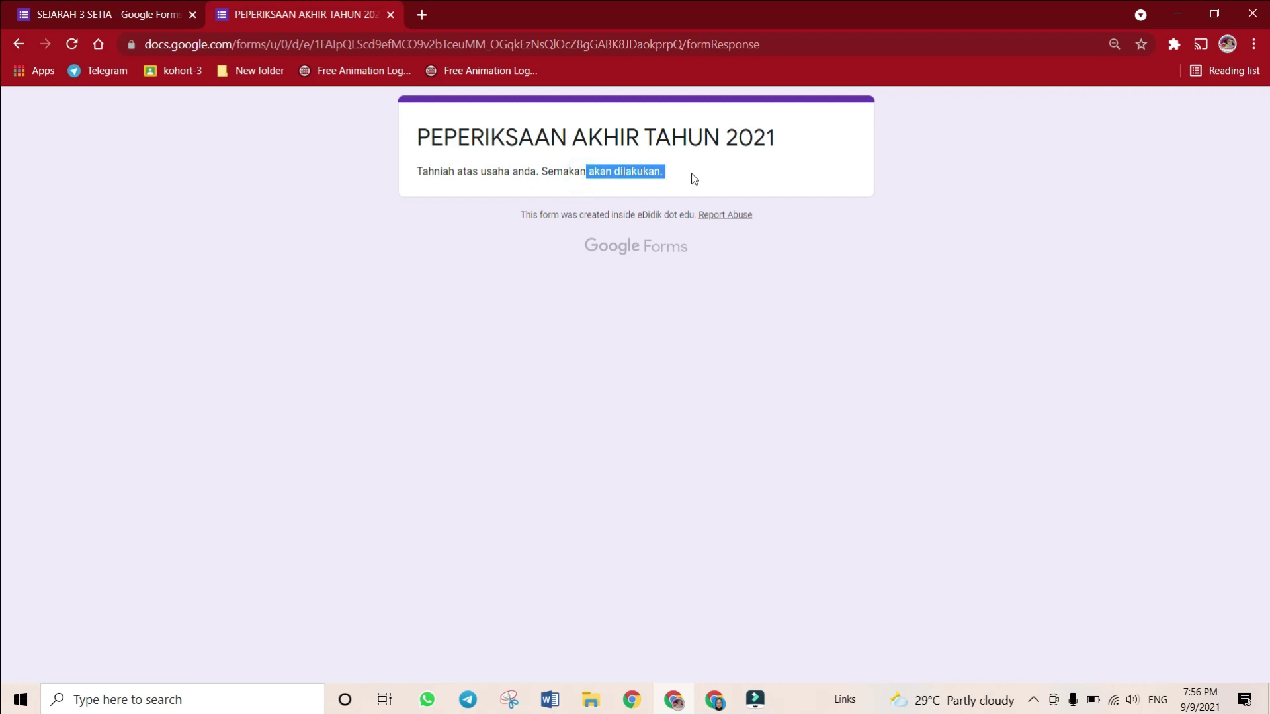
{"action": "left_click", "coordinate": [675, 179]}
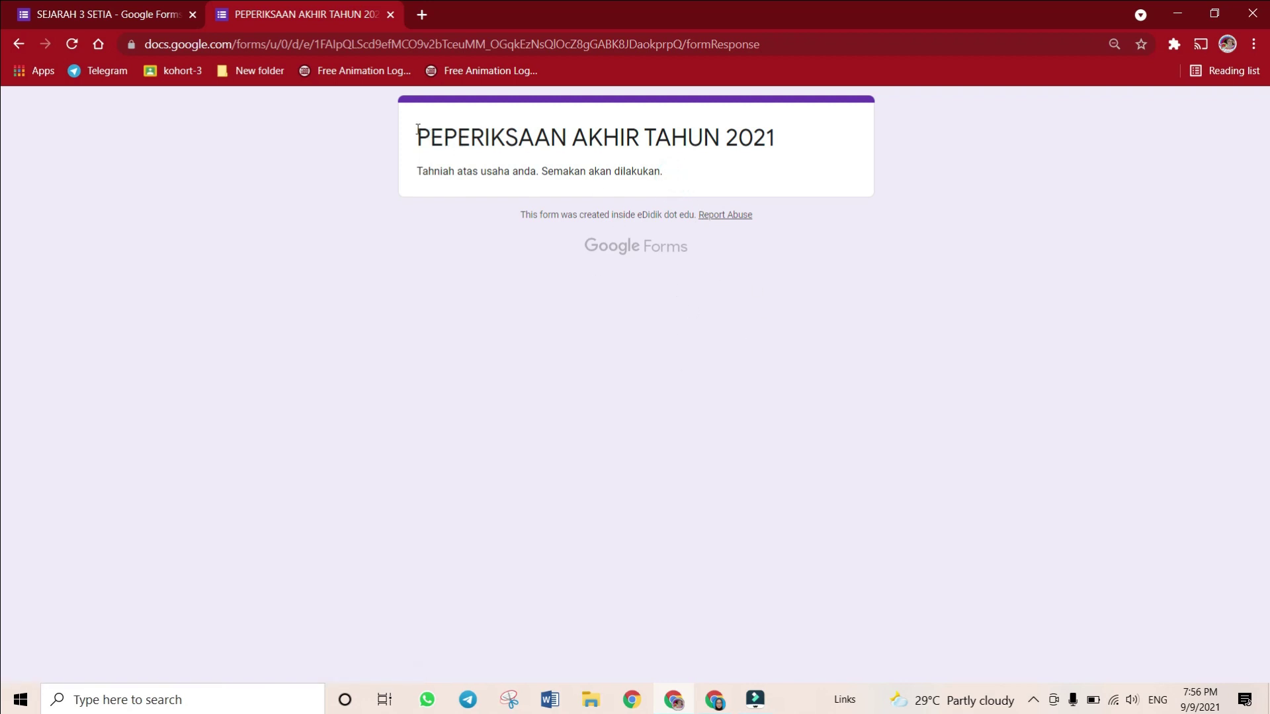
{"action": "left_click", "coordinate": [161, 6]}
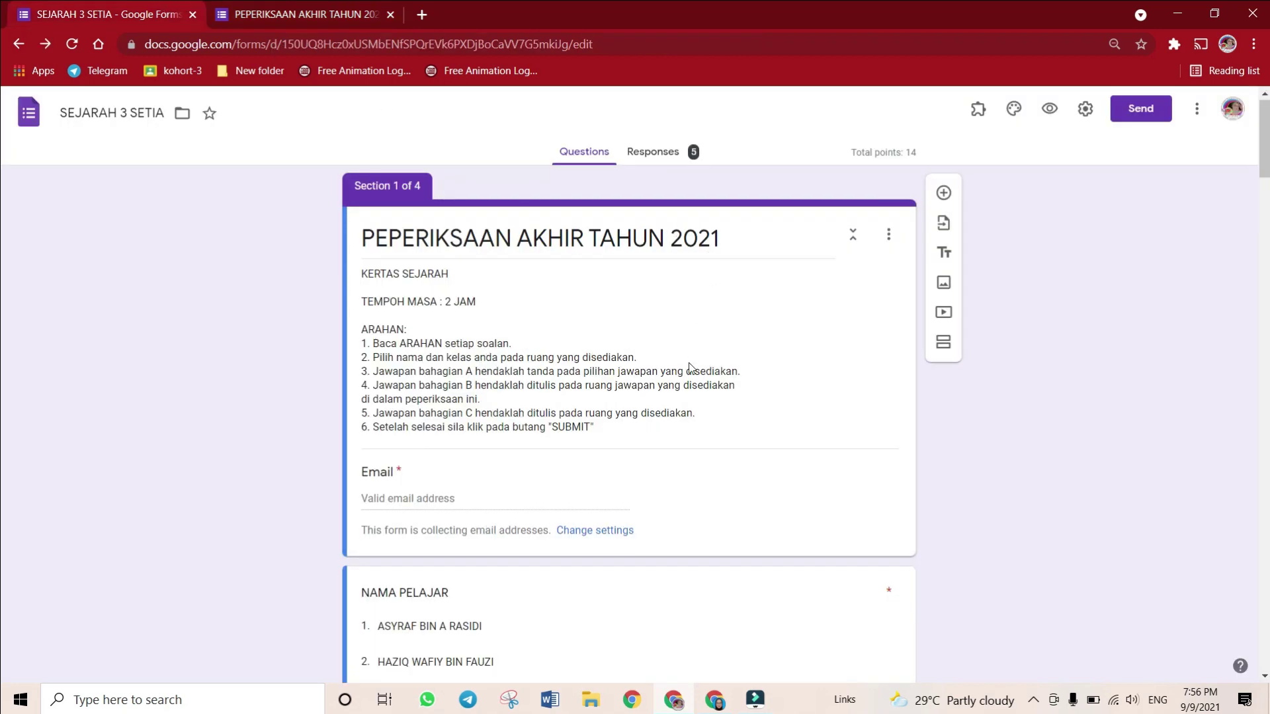
Review question a)'s answer key at 2 points with its feedback, then return to the exam confirmation page
{"action": "scroll", "coordinate": [688, 357], "scroll_direction": "down", "scroll_amount": 20}
{"action": "scroll", "coordinate": [683, 351], "scroll_direction": "down", "scroll_amount": 20}
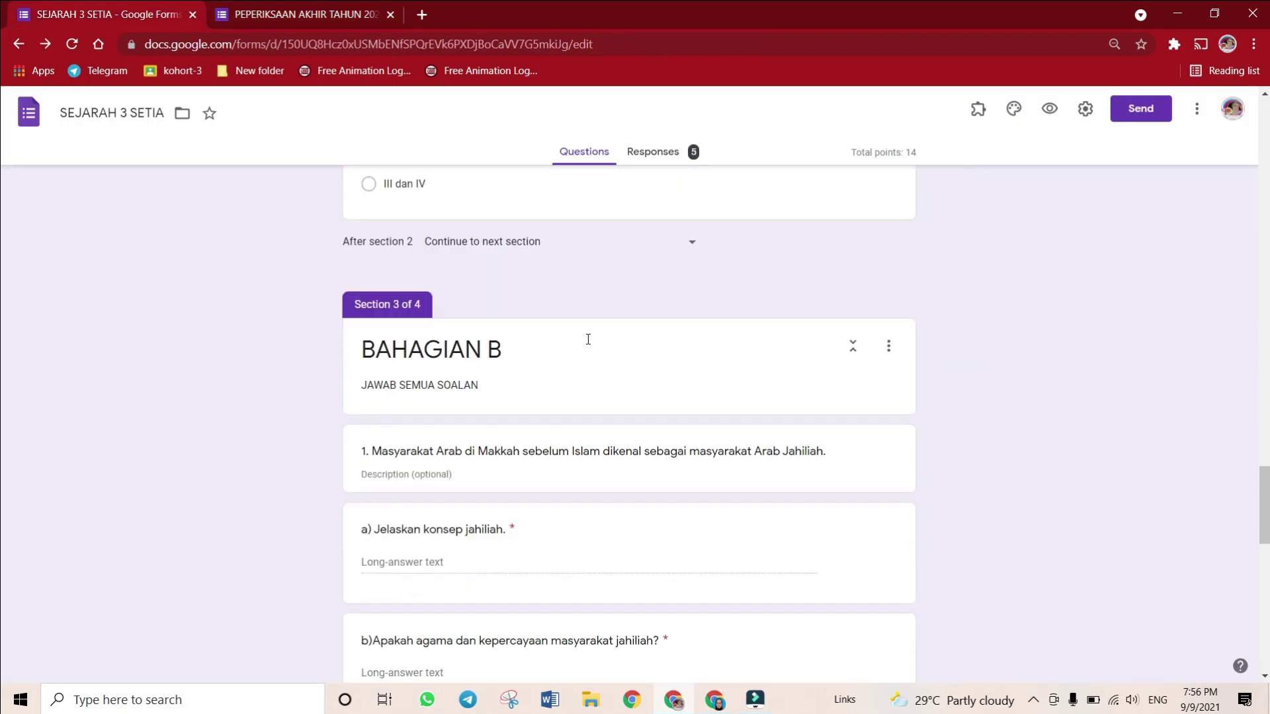
{"action": "scroll", "coordinate": [586, 345], "scroll_direction": "up", "scroll_amount": 10}
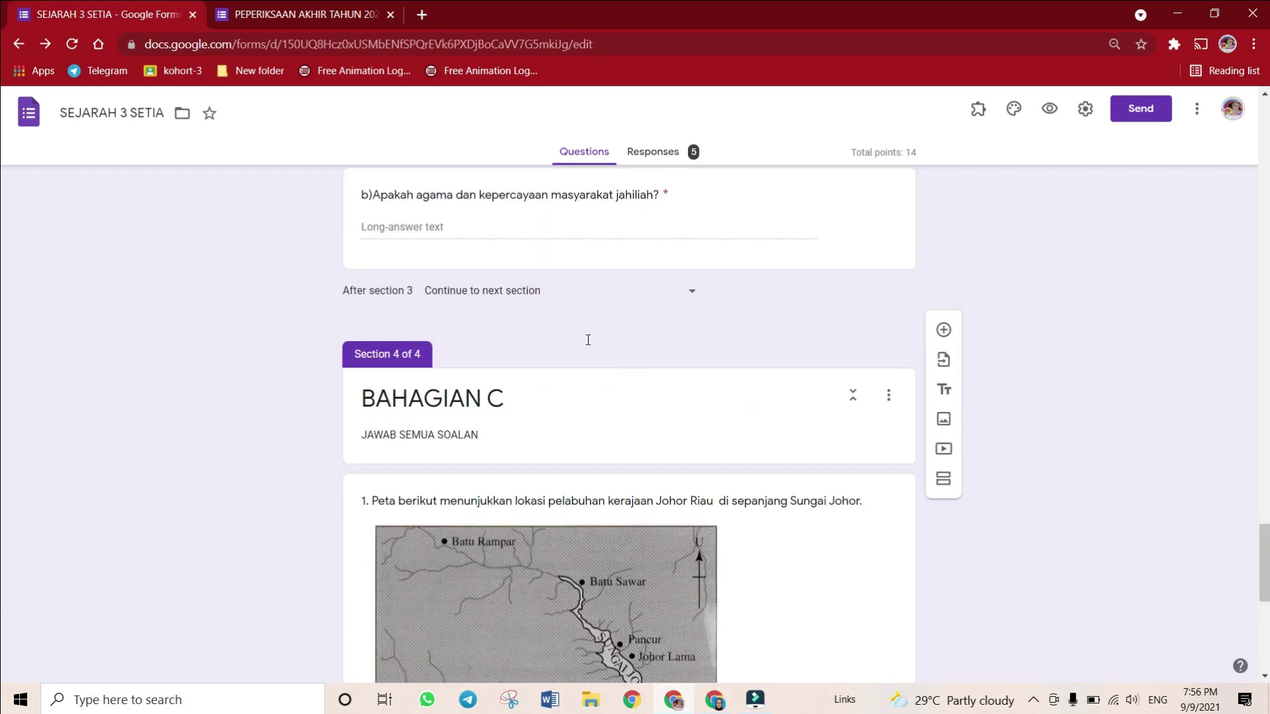
{"action": "left_click", "coordinate": [438, 340]}
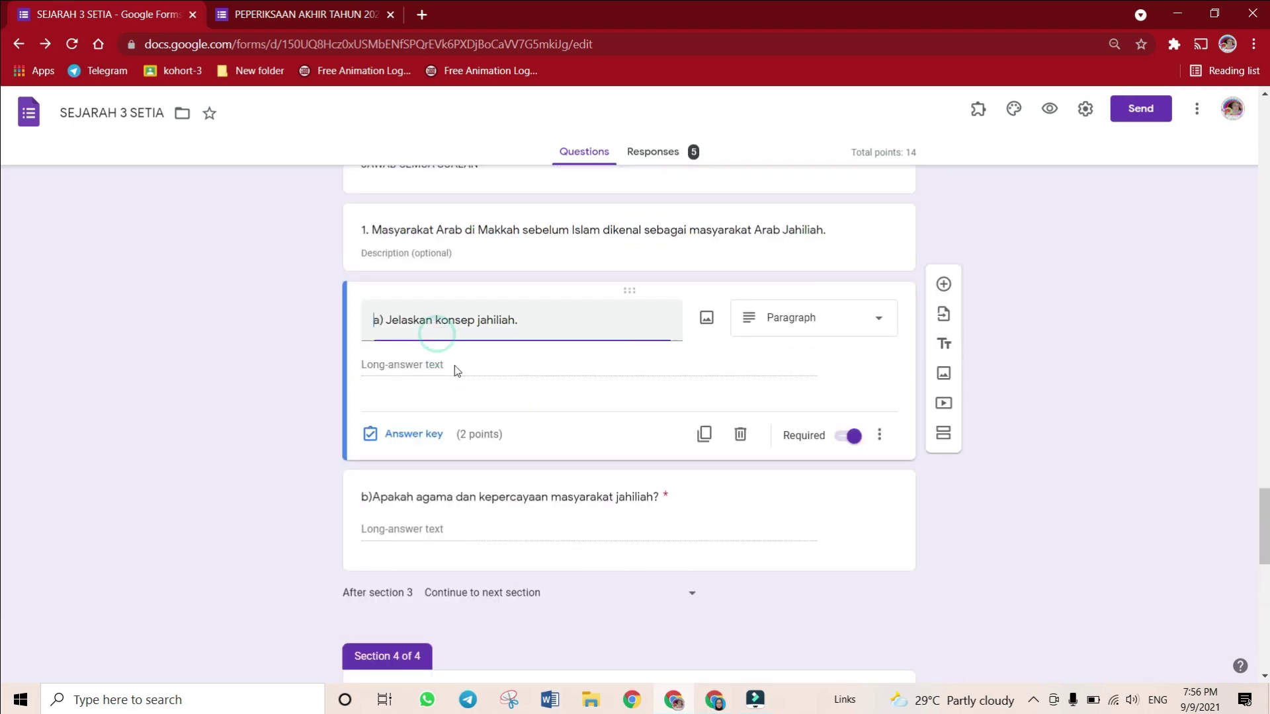
{"action": "left_click", "coordinate": [431, 435]}
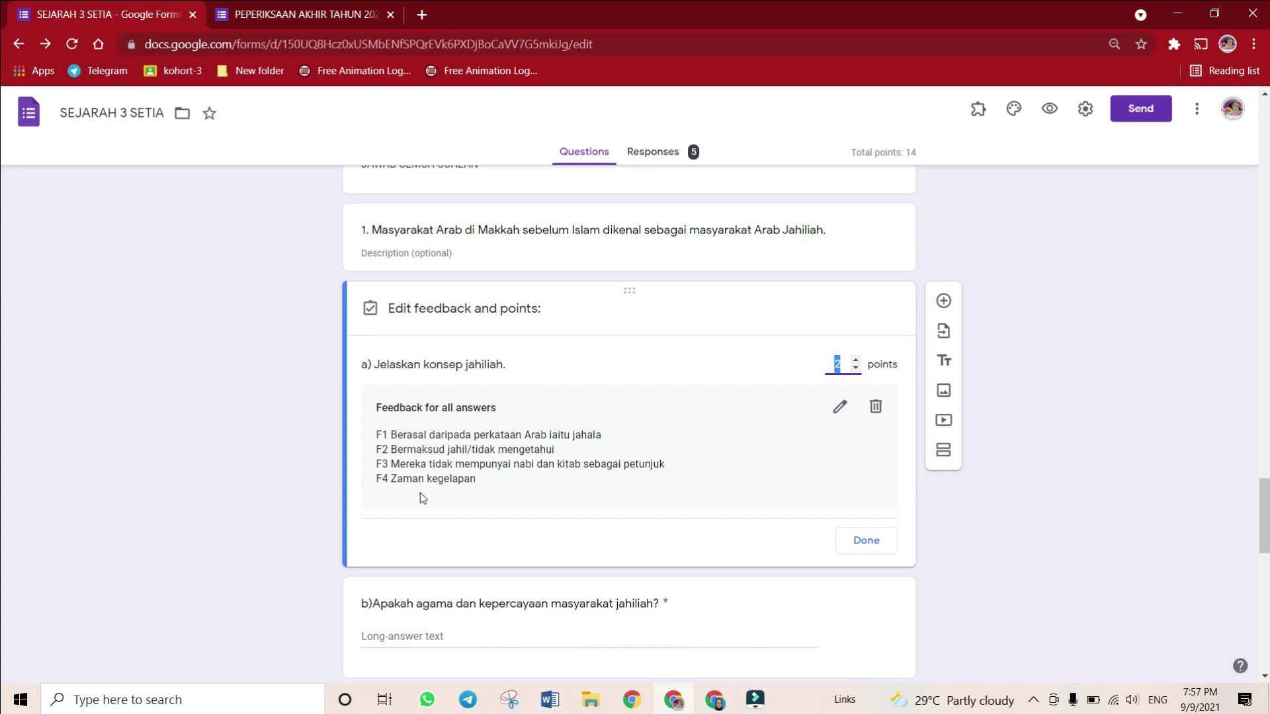
{"action": "left_click", "coordinate": [292, 373]}
{"action": "left_click", "coordinate": [344, 12]}
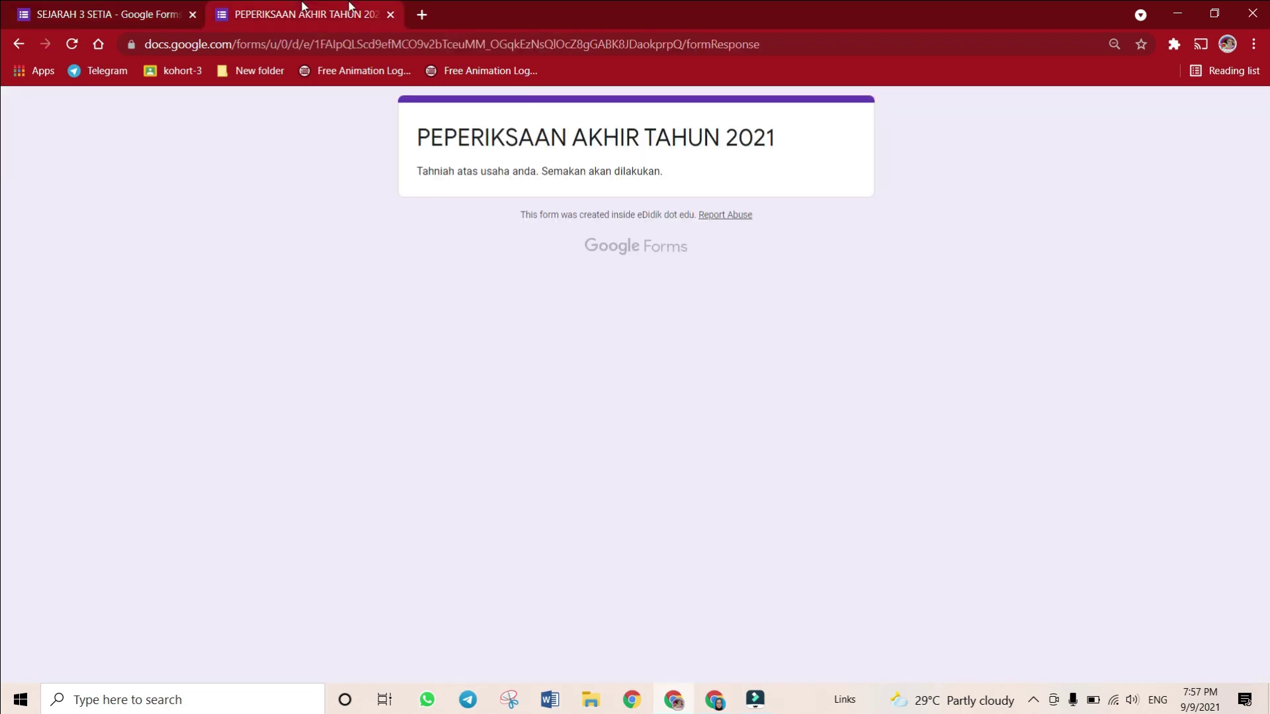
Open a new tab and close the SEJARAH 3 SETIA form and exam confirmation tabs
{"action": "left_click", "coordinate": [422, 14]}
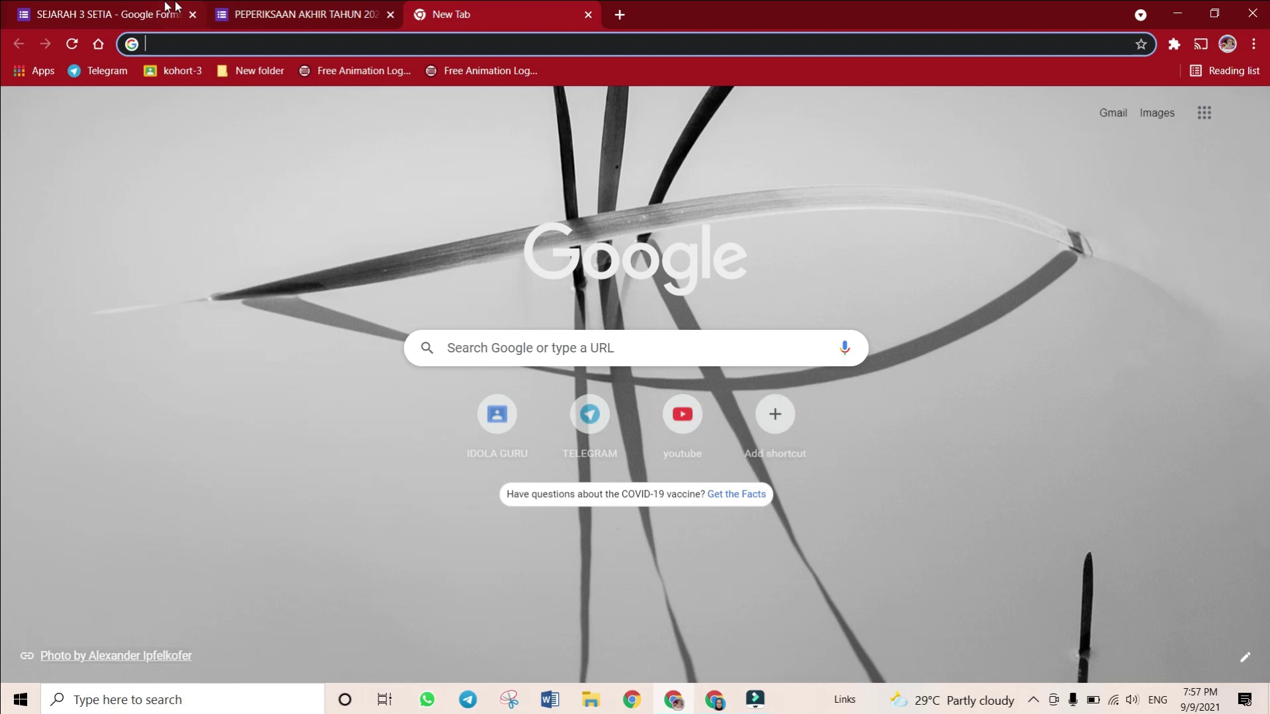
{"action": "left_click", "coordinate": [166, 8]}
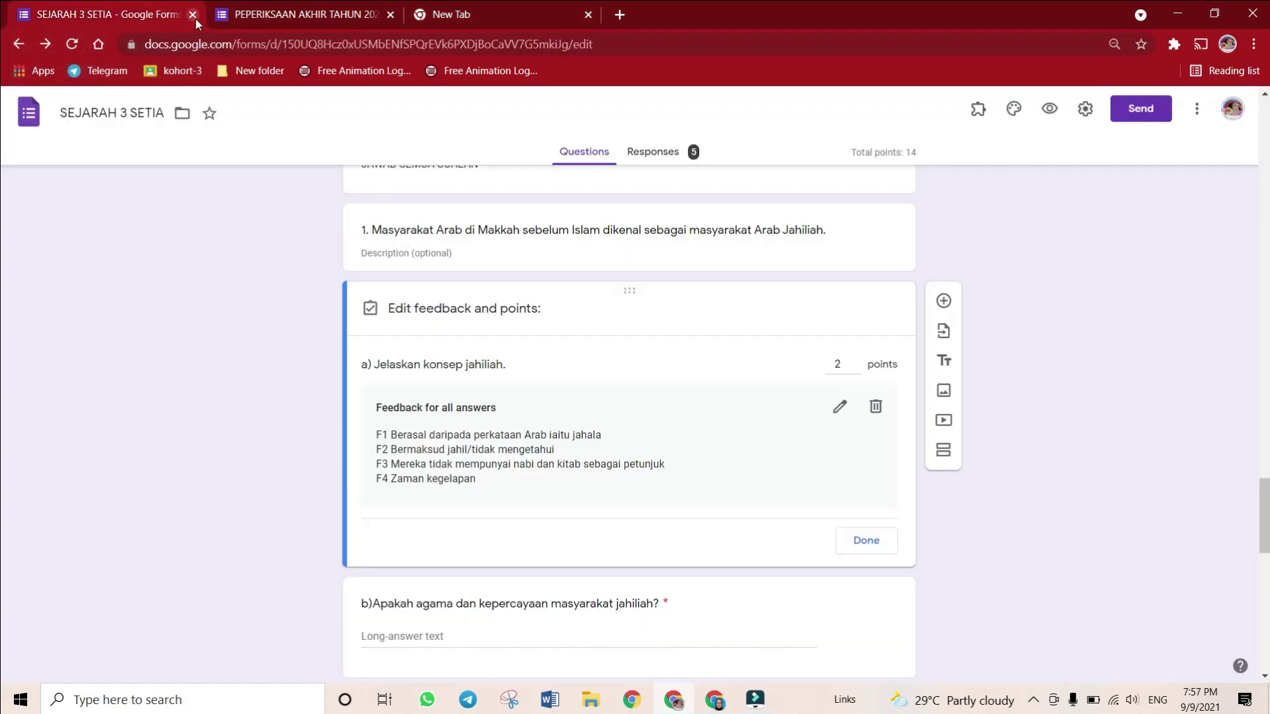
{"action": "left_click", "coordinate": [192, 15]}
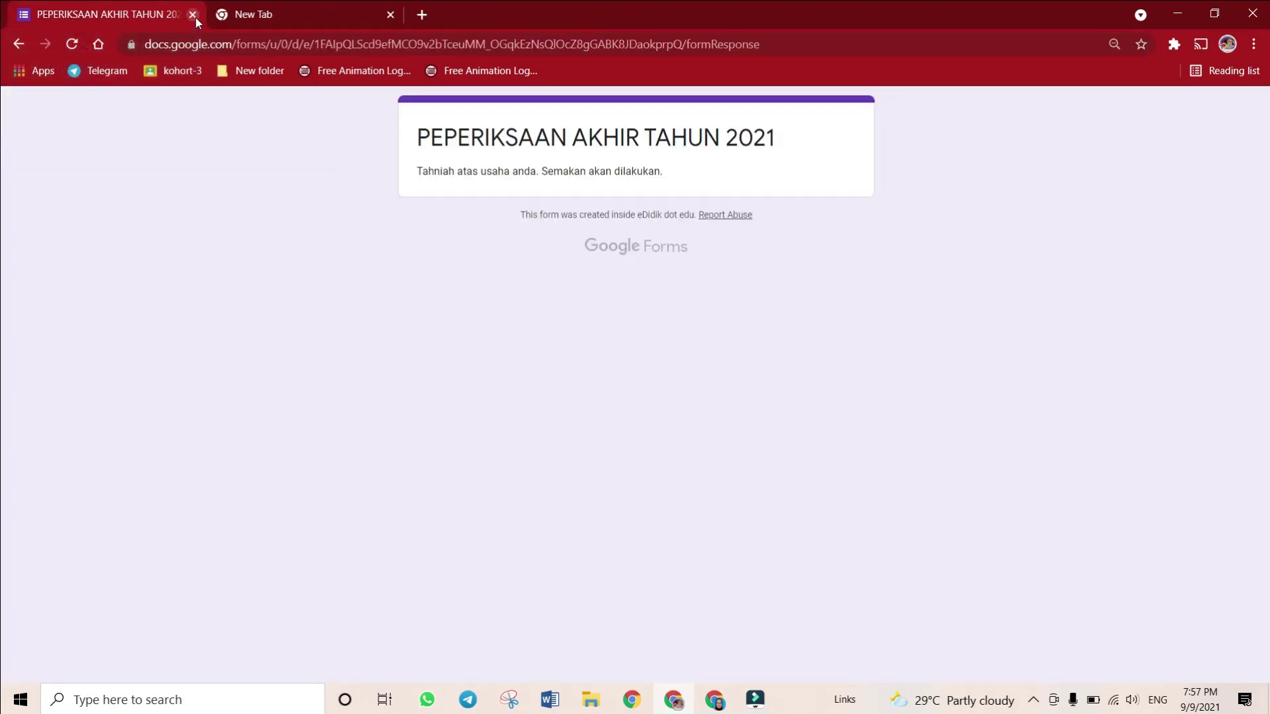
{"action": "key", "text": "ctrl+Tab"}
{"action": "left_click", "coordinate": [192, 14]}
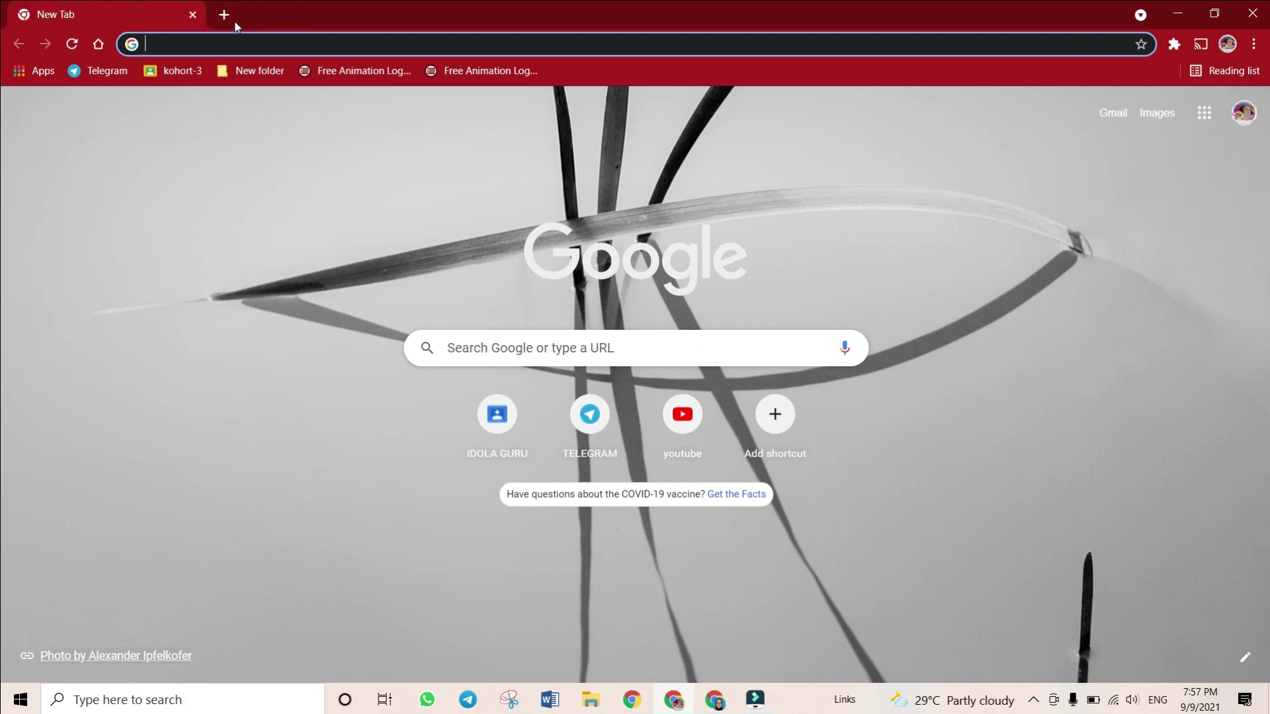
Launch Google Forms from the Google apps grid and minimise the other Chrome window
{"action": "left_click", "coordinate": [1204, 112]}
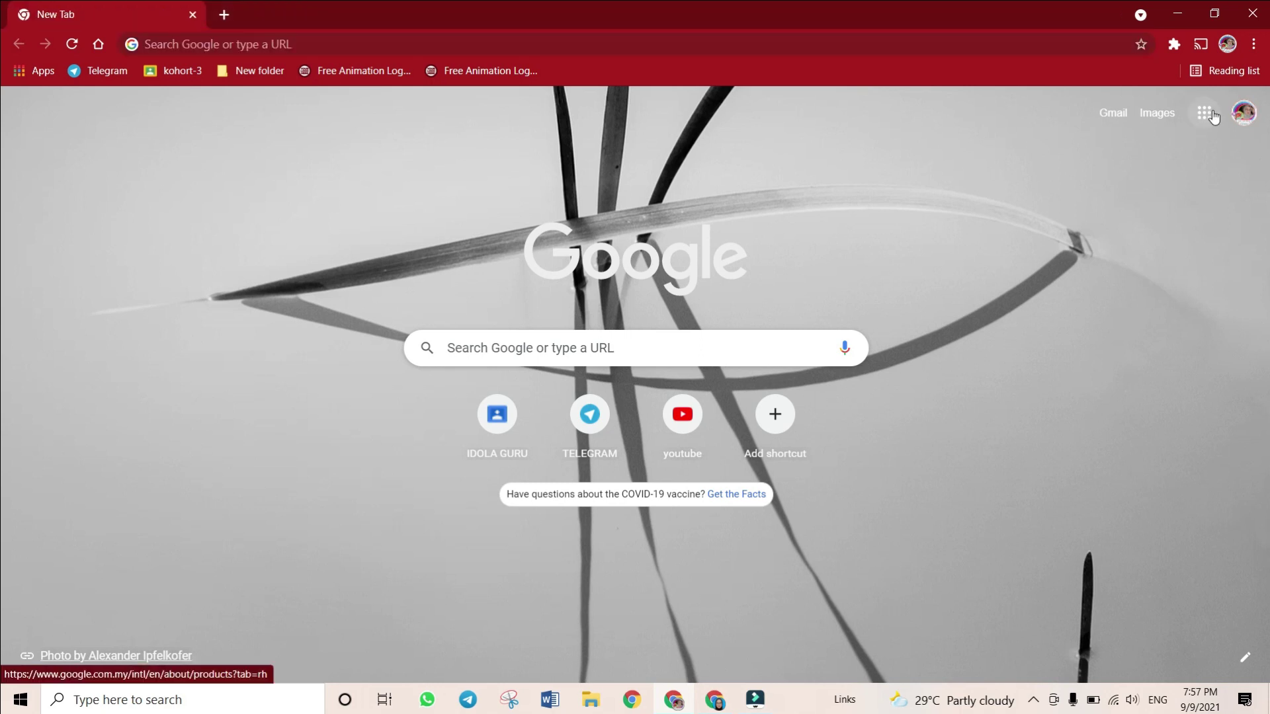
{"action": "scroll", "coordinate": [1104, 310], "scroll_direction": "down", "scroll_amount": 5}
{"action": "left_click", "coordinate": [1068, 417]}
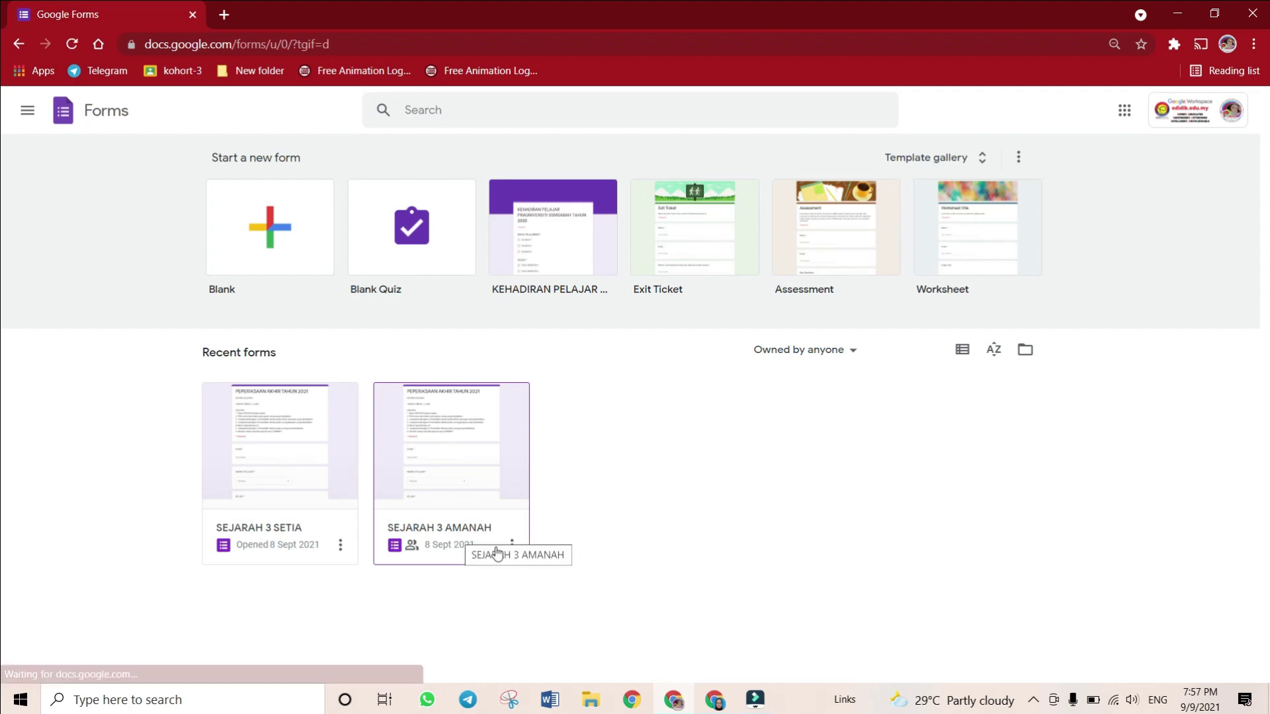
{"action": "left_click", "coordinate": [714, 699]}
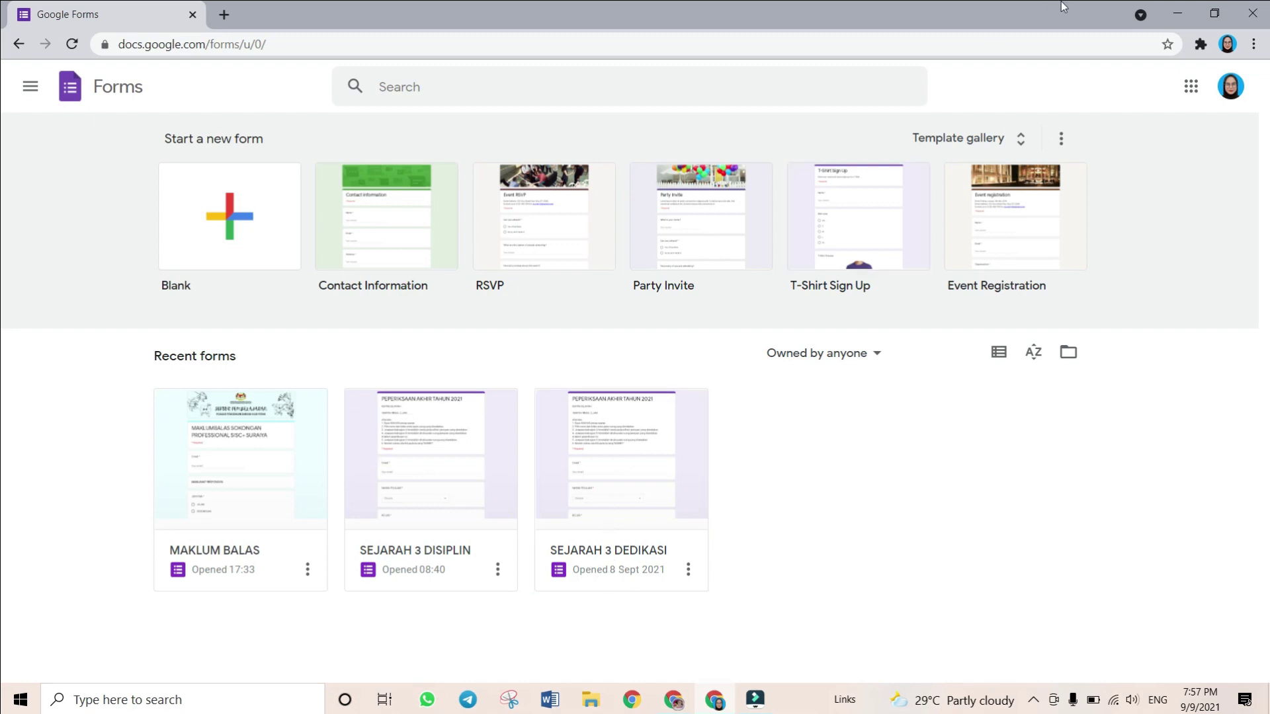
{"action": "left_click", "coordinate": [1175, 12]}
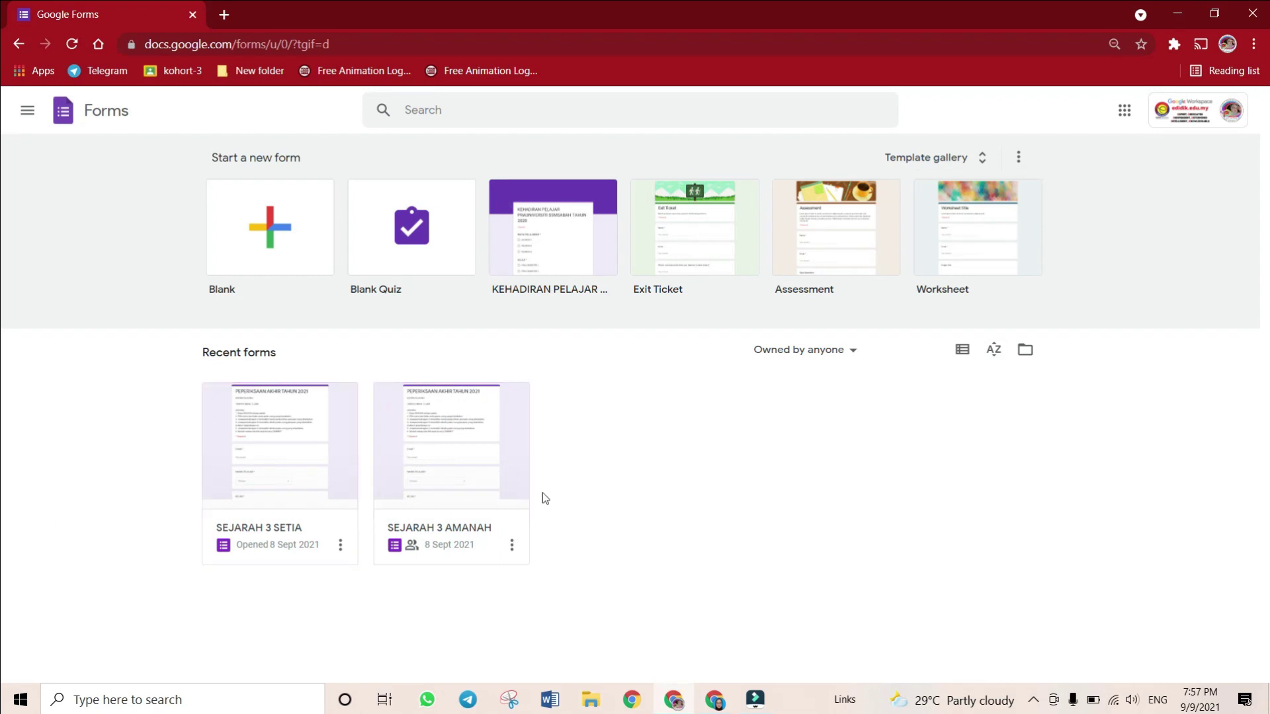
Open SEJARAH 3 SETIA's Responses tab and review its 5-response, 1.8/14 average score summary
{"action": "left_click", "coordinate": [273, 548]}
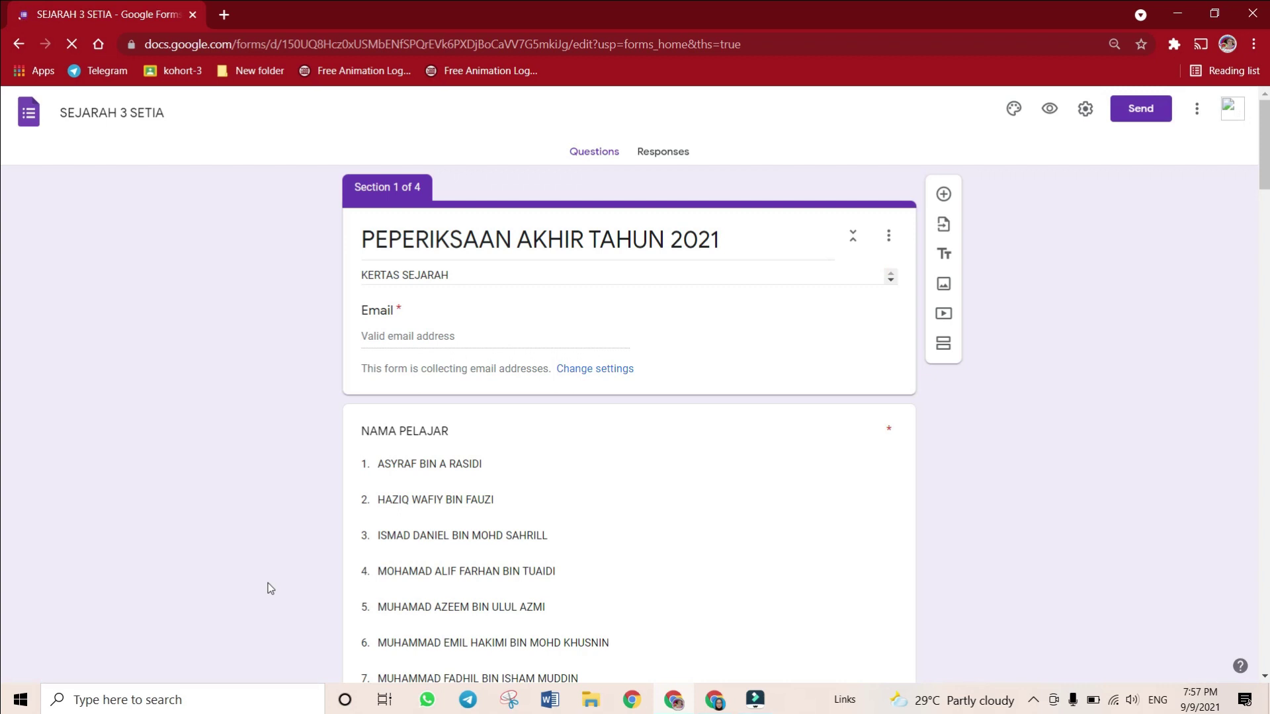
{"action": "left_click", "coordinate": [670, 152]}
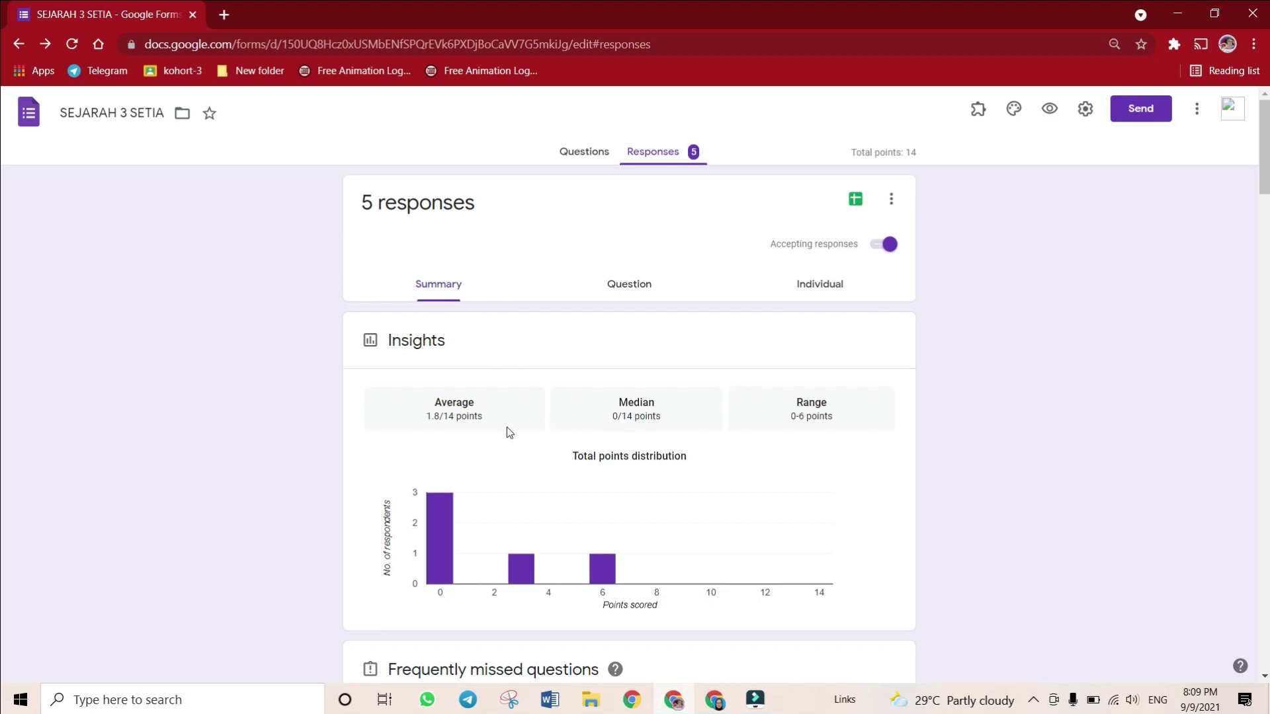
{"action": "scroll", "coordinate": [507, 426], "scroll_direction": "down", "scroll_amount": 7}
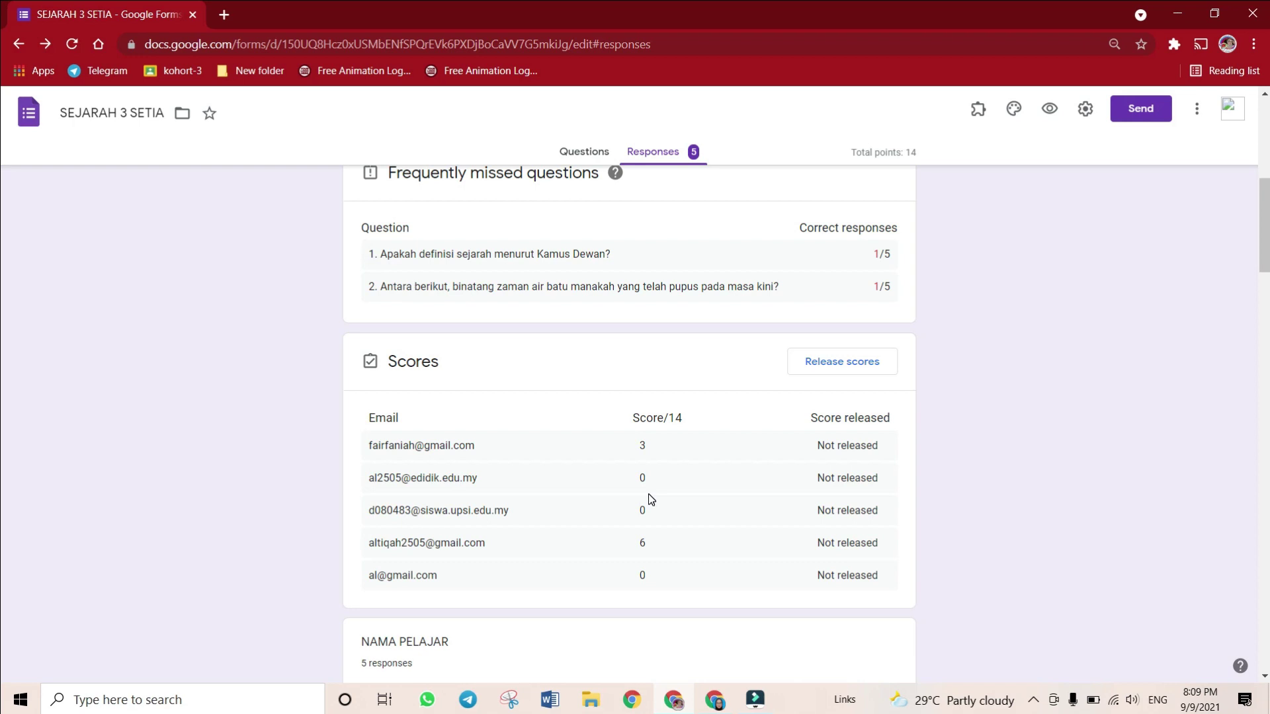
{"action": "scroll", "coordinate": [649, 499], "scroll_direction": "down", "scroll_amount": 5}
{"action": "scroll", "coordinate": [648, 500], "scroll_direction": "down", "scroll_amount": 3}
{"action": "scroll", "coordinate": [649, 499], "scroll_direction": "up", "scroll_amount": 15}
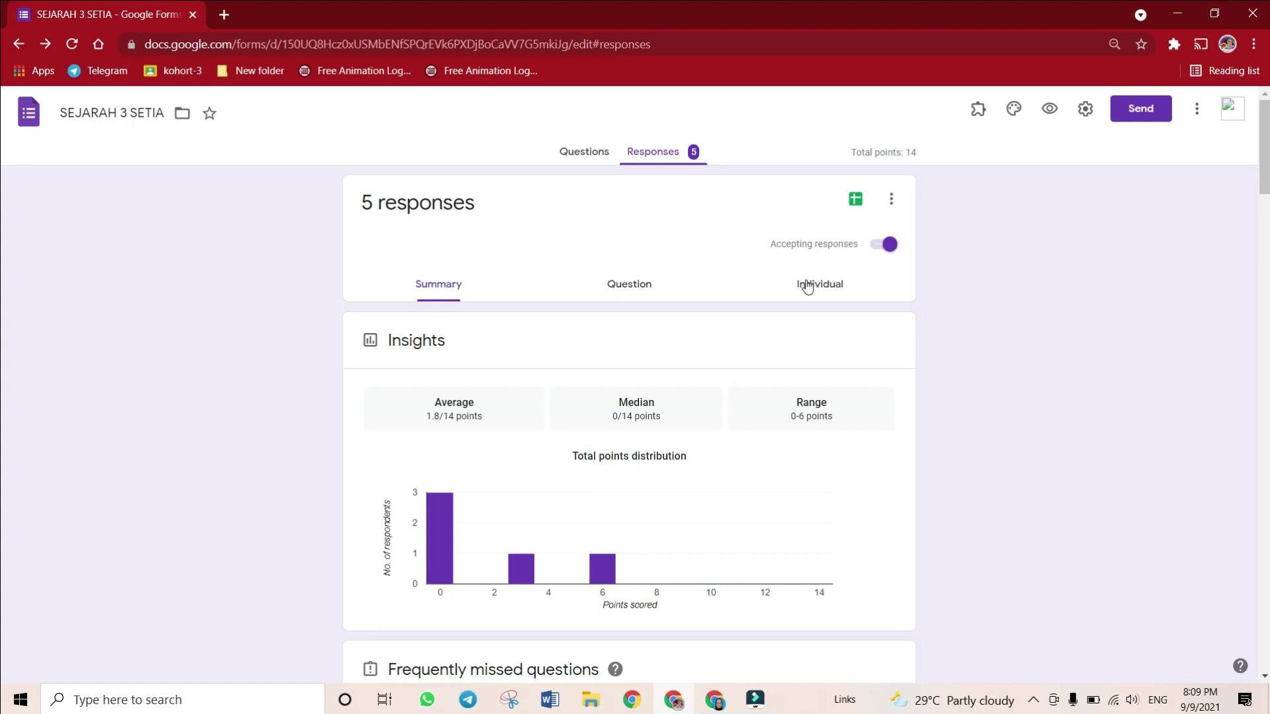
{"action": "left_click", "coordinate": [828, 285]}
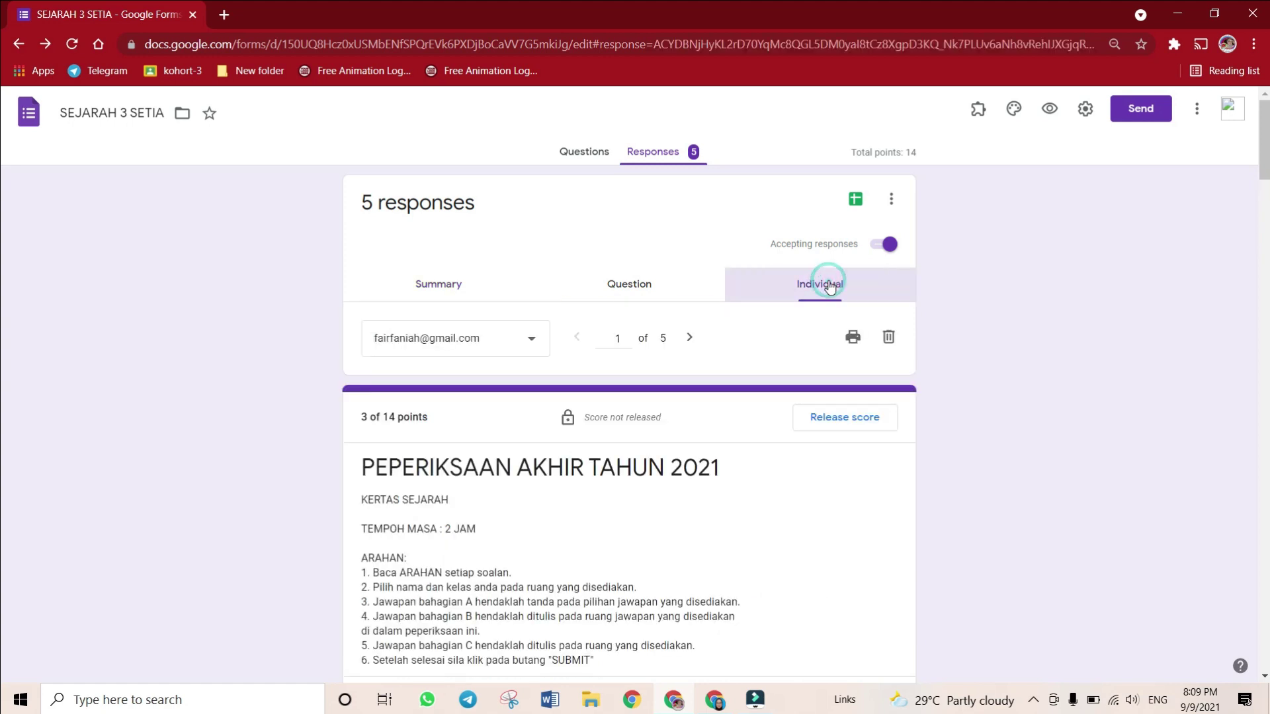
{"action": "left_click", "coordinate": [429, 349]}
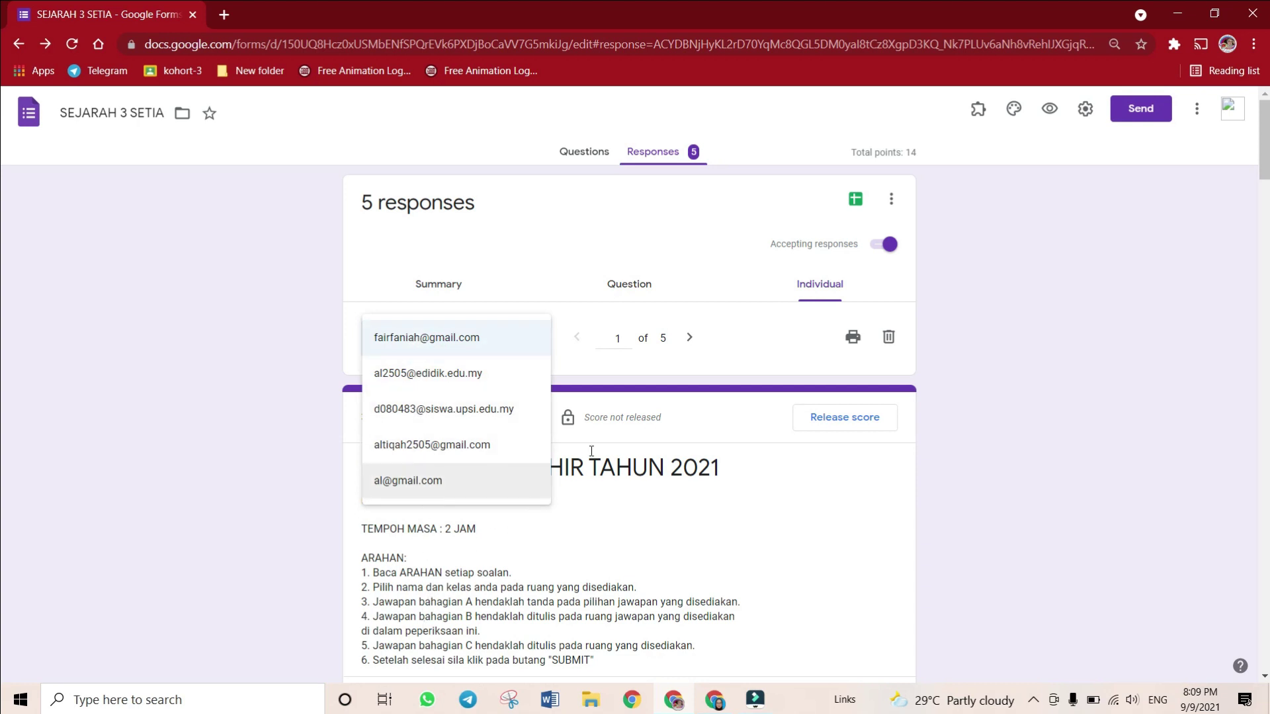
{"action": "left_click", "coordinate": [587, 375]}
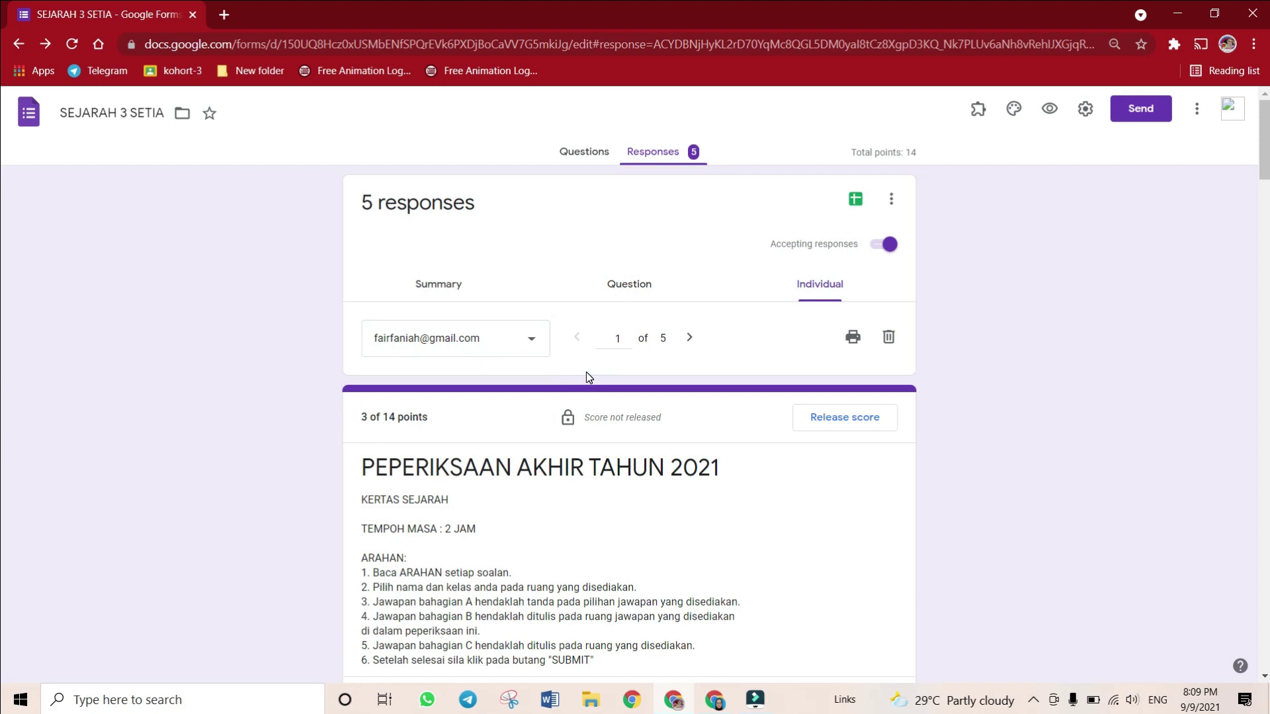
{"action": "left_click", "coordinate": [689, 338]}
{"action": "left_click", "coordinate": [687, 339]}
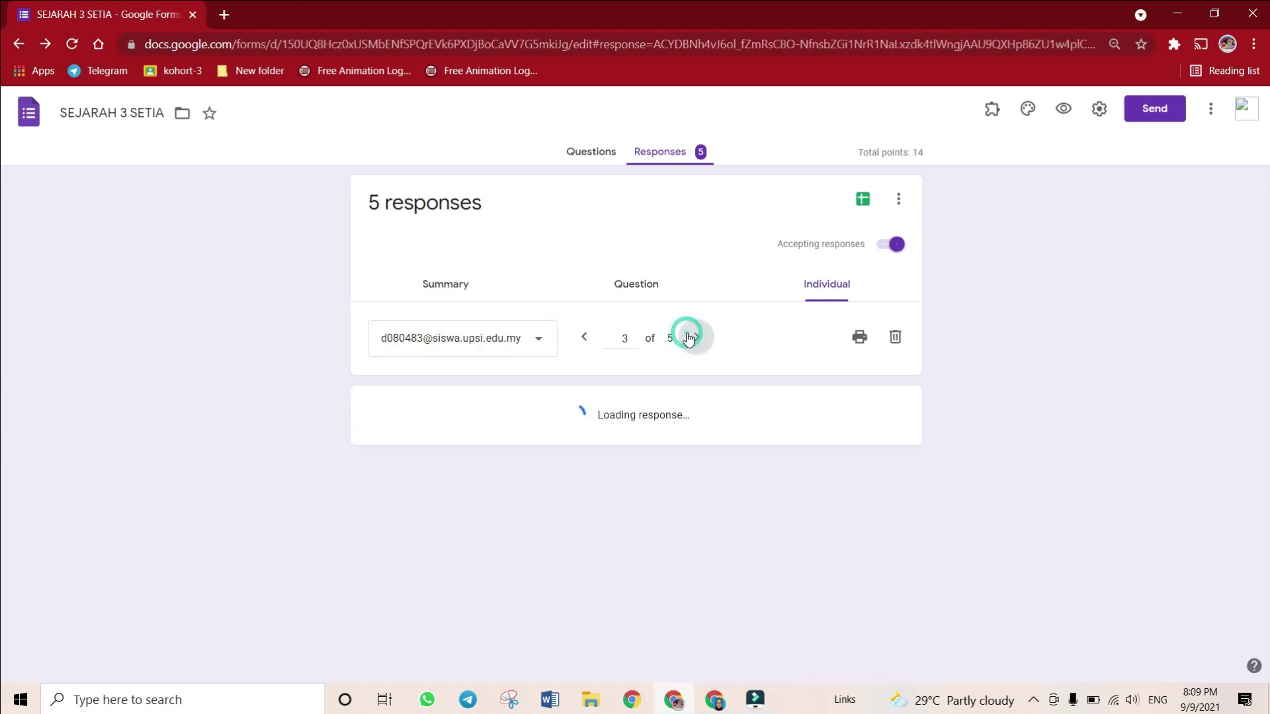
{"action": "left_click", "coordinate": [688, 340]}
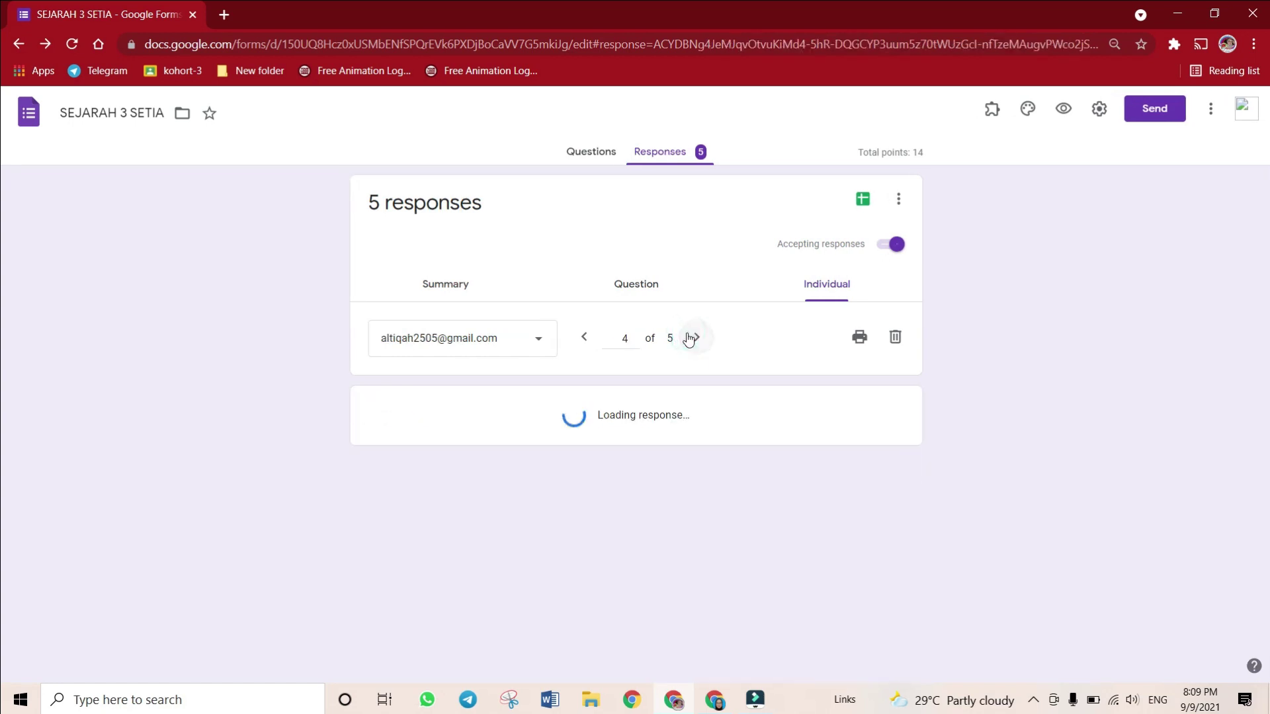
{"action": "left_click", "coordinate": [577, 339]}
{"action": "left_click", "coordinate": [578, 339]}
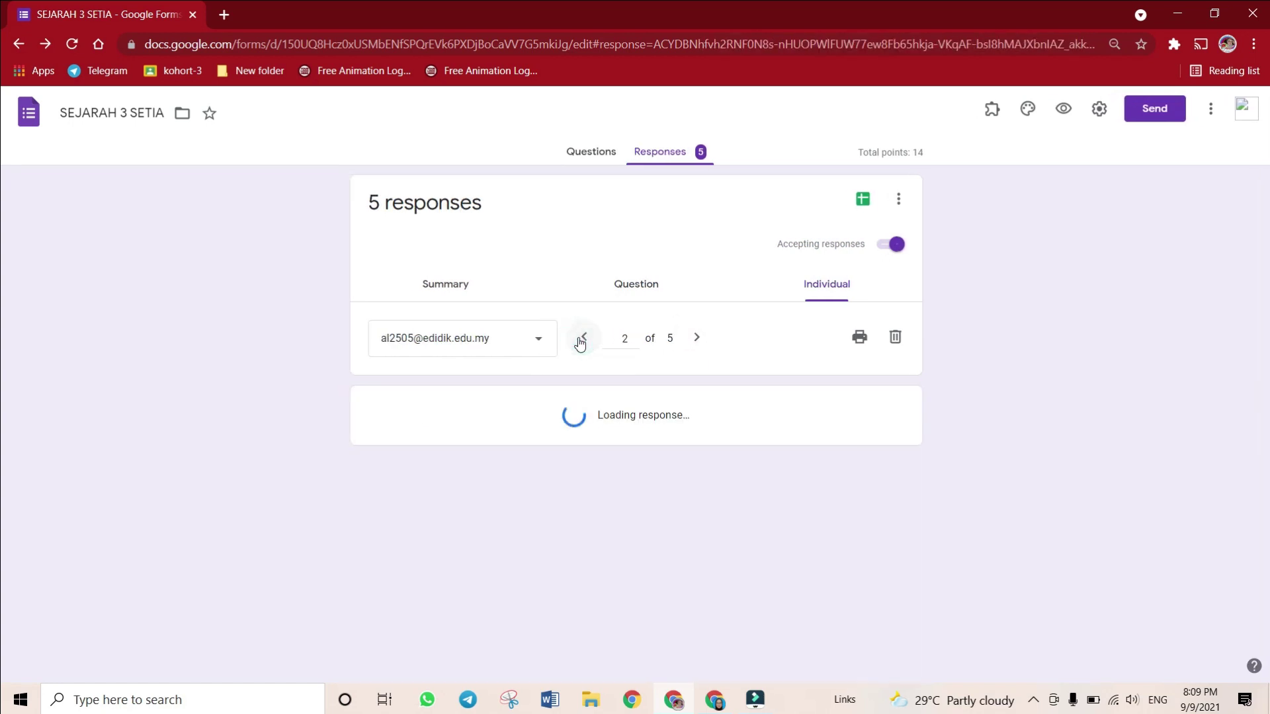
{"action": "left_click", "coordinate": [578, 339]}
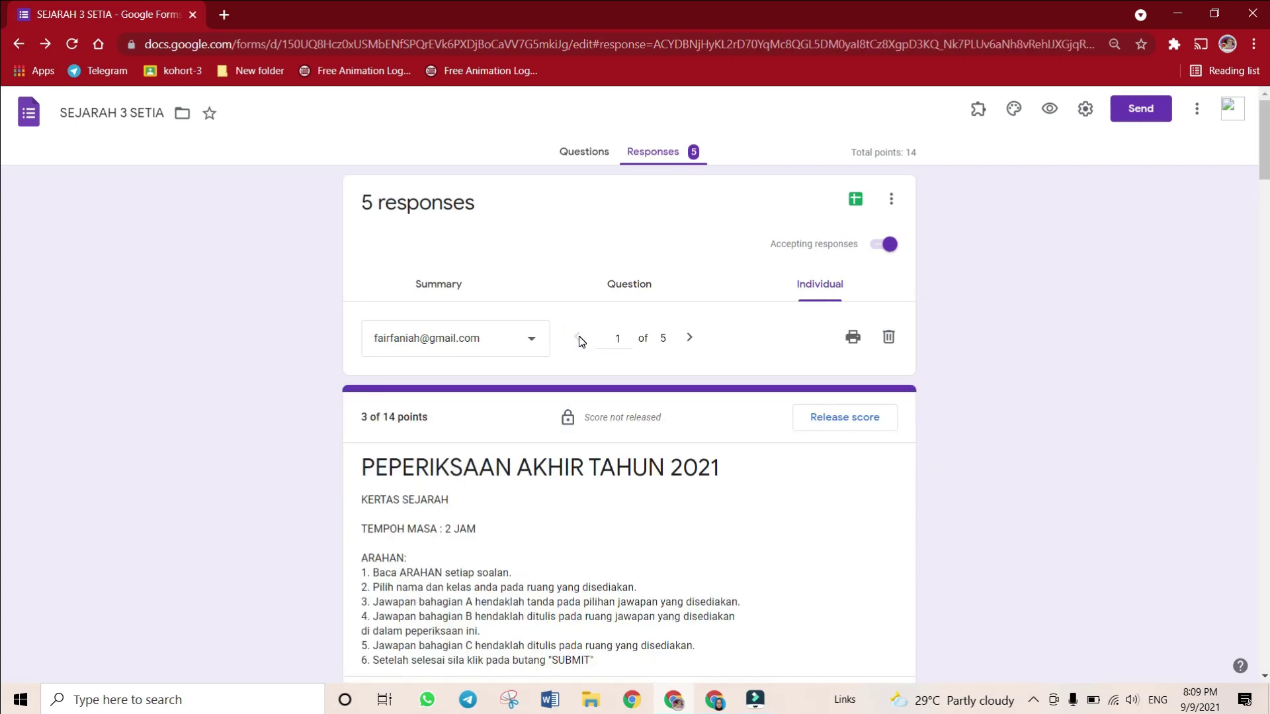
{"action": "left_click", "coordinate": [512, 342]}
{"action": "scroll", "coordinate": [592, 451], "scroll_direction": "down", "scroll_amount": 4}
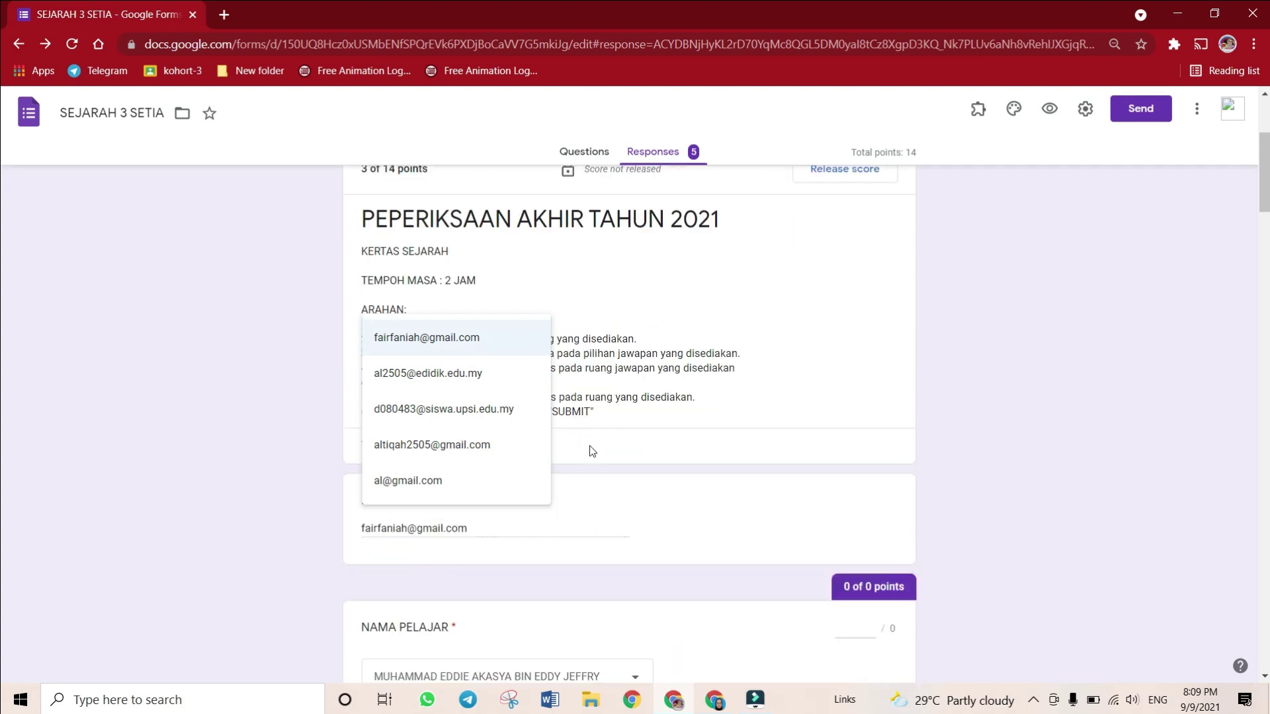
{"action": "scroll", "coordinate": [527, 621], "scroll_direction": "down", "scroll_amount": 1}
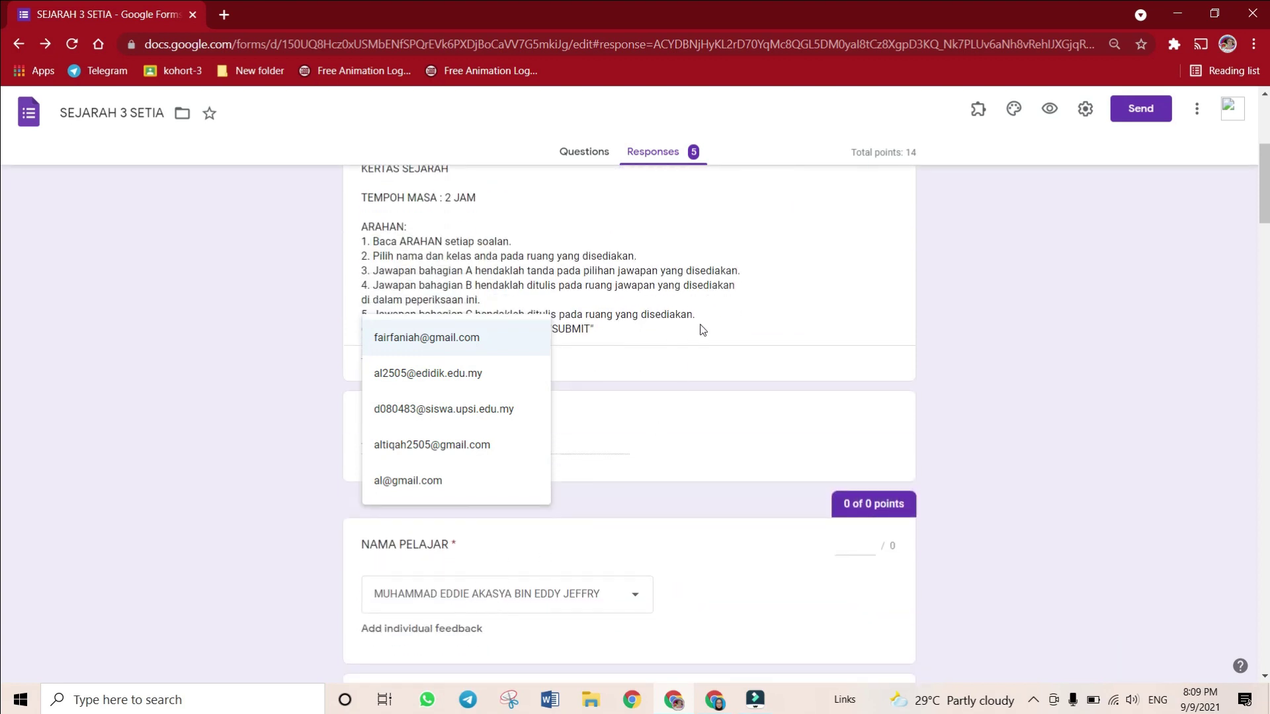
{"action": "left_click", "coordinate": [757, 255]}
{"action": "scroll", "coordinate": [703, 428], "scroll_direction": "down", "scroll_amount": 12}
{"action": "scroll", "coordinate": [692, 452], "scroll_direction": "up", "scroll_amount": 15}
{"action": "scroll", "coordinate": [691, 452], "scroll_direction": "down", "scroll_amount": 12}
{"action": "scroll", "coordinate": [692, 452], "scroll_direction": "up", "scroll_amount": 5}
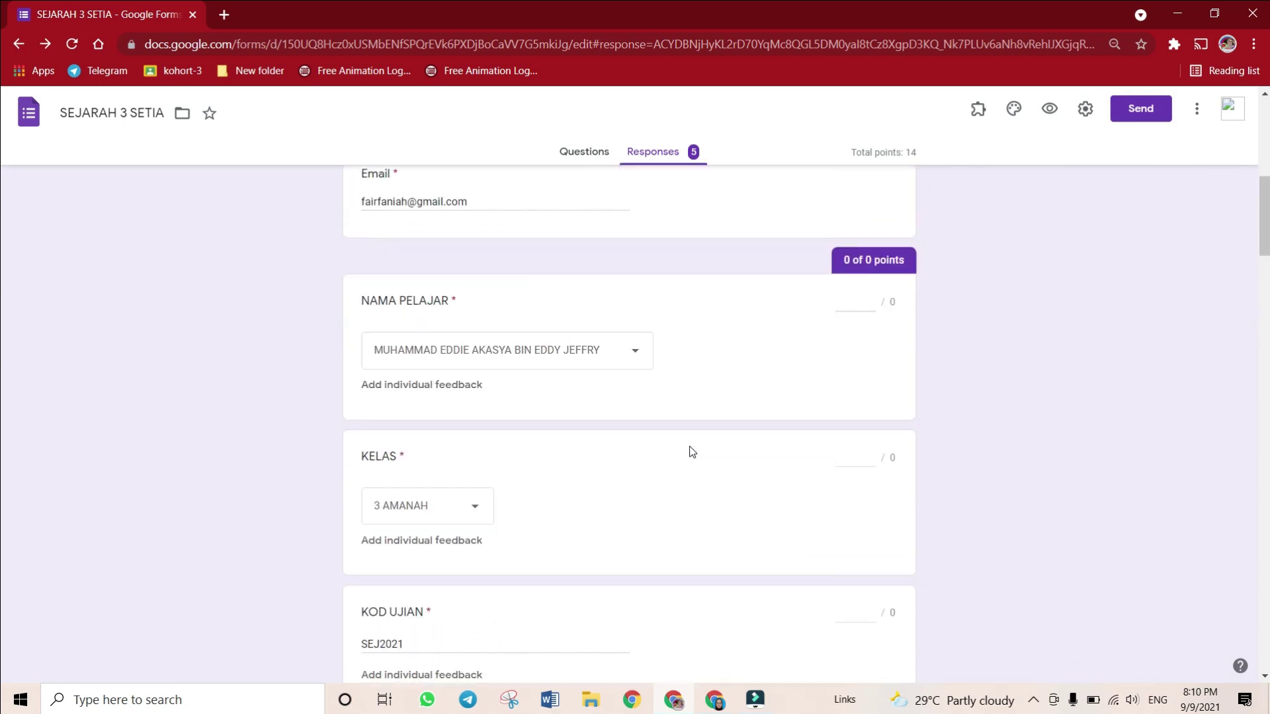
{"action": "scroll", "coordinate": [692, 451], "scroll_direction": "up", "scroll_amount": 5}
{"action": "left_click", "coordinate": [689, 339]}
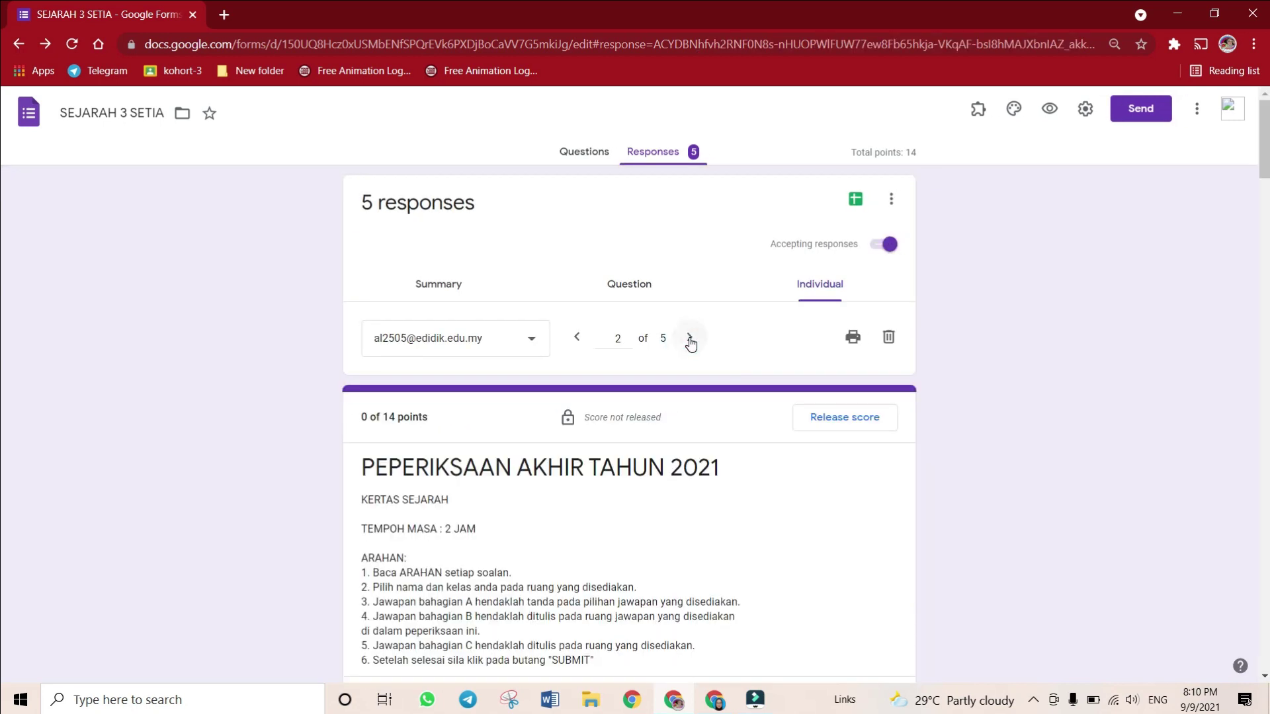
{"action": "scroll", "coordinate": [669, 513], "scroll_direction": "down", "scroll_amount": 8}
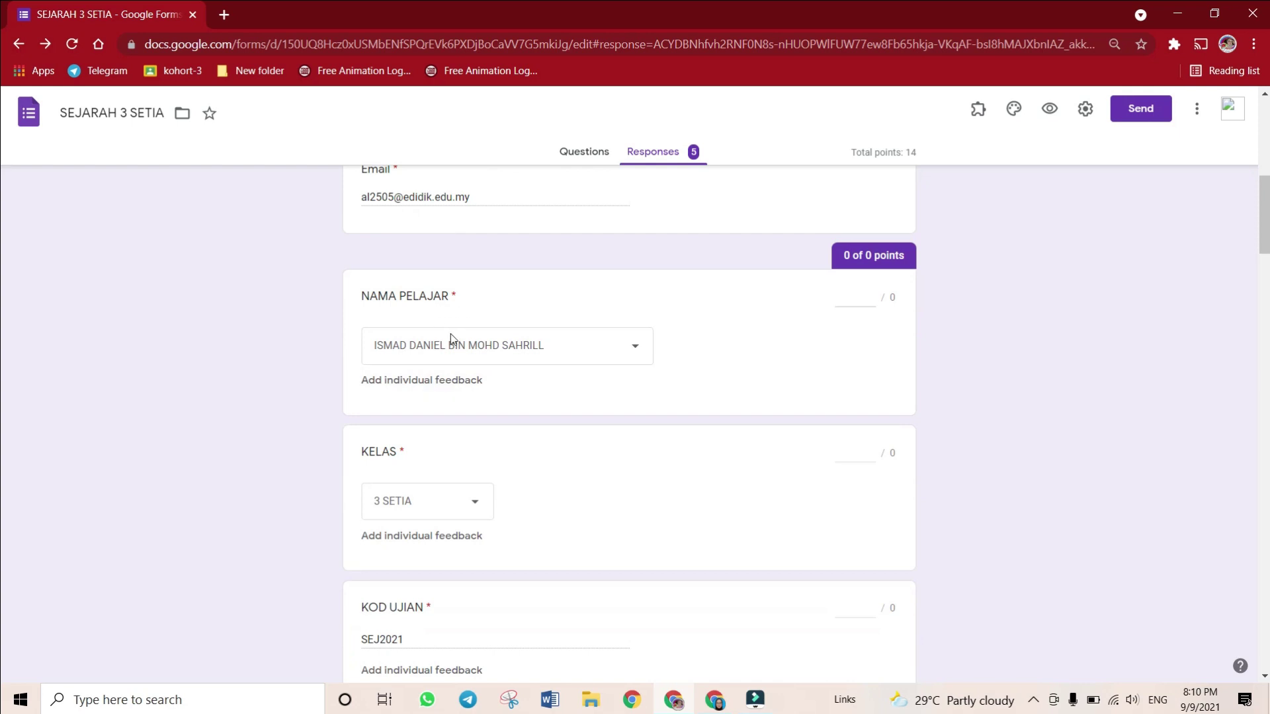
{"action": "scroll", "coordinate": [548, 403], "scroll_direction": "up", "scroll_amount": 8}
{"action": "left_click", "coordinate": [685, 341]}
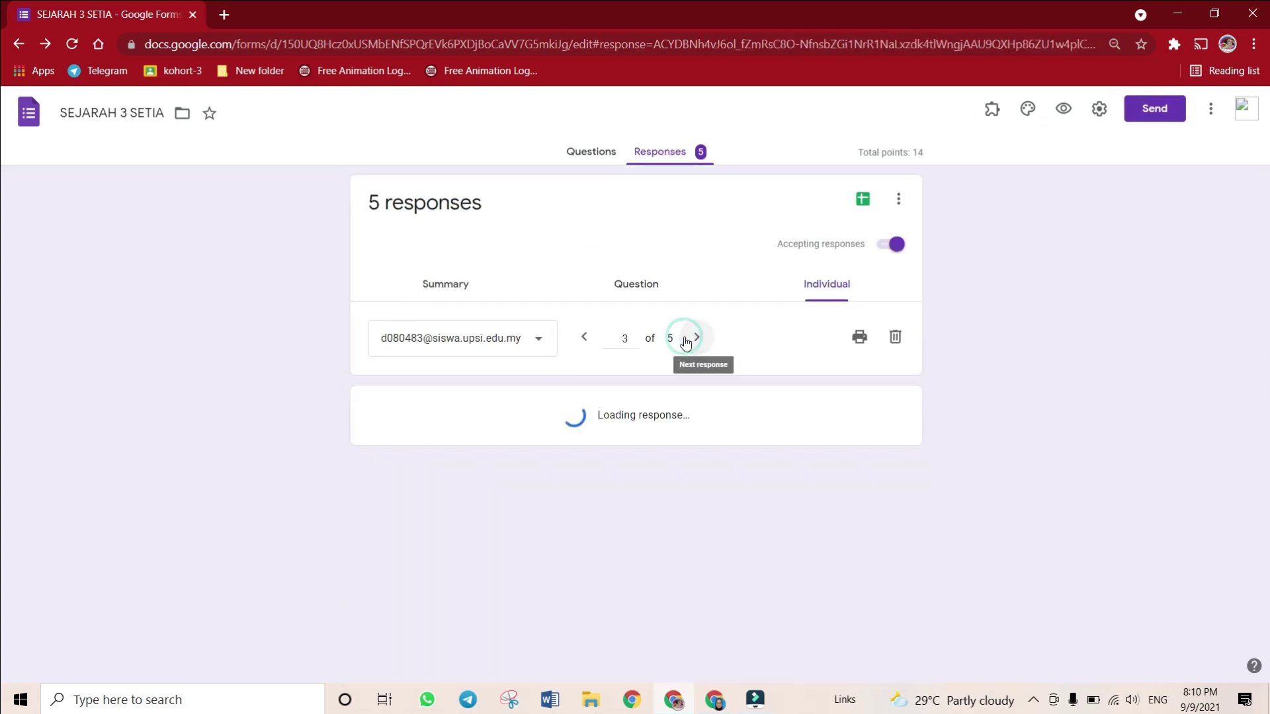
{"action": "scroll", "coordinate": [660, 394], "scroll_direction": "down", "scroll_amount": 6}
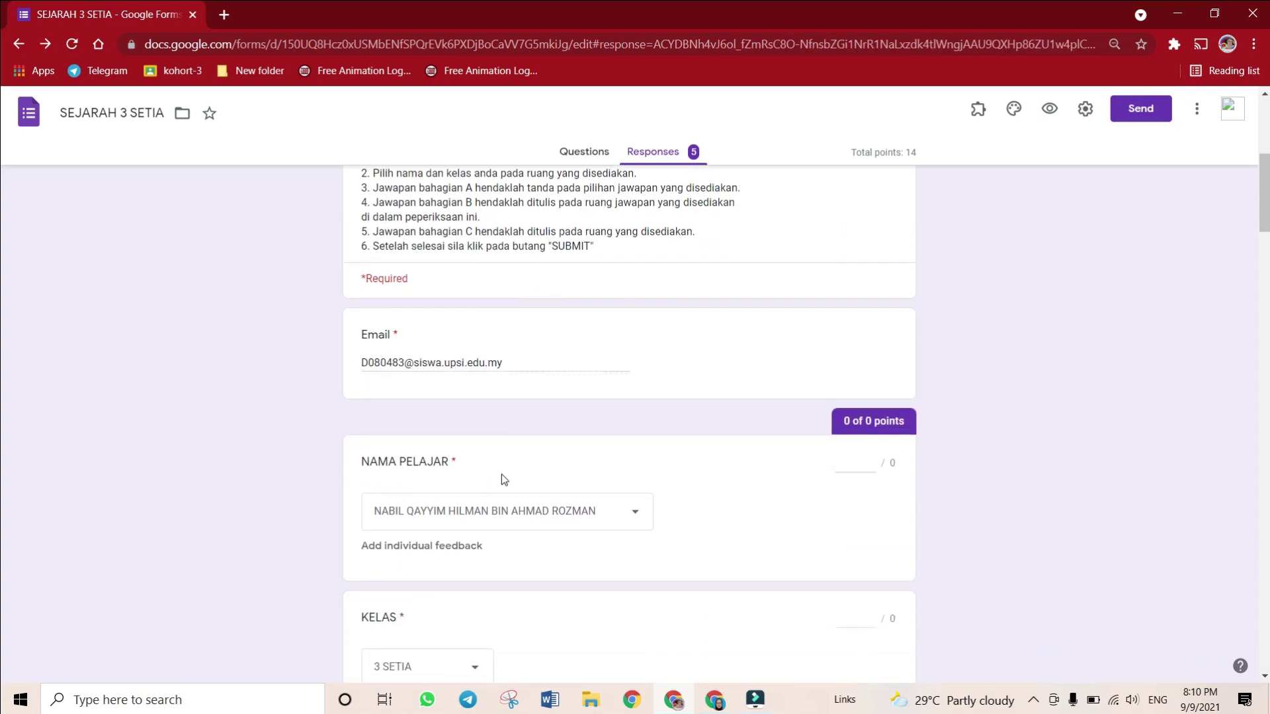
{"action": "scroll", "coordinate": [544, 494], "scroll_direction": "up", "scroll_amount": 6}
{"action": "left_click", "coordinate": [577, 338]}
{"action": "left_click", "coordinate": [576, 338]}
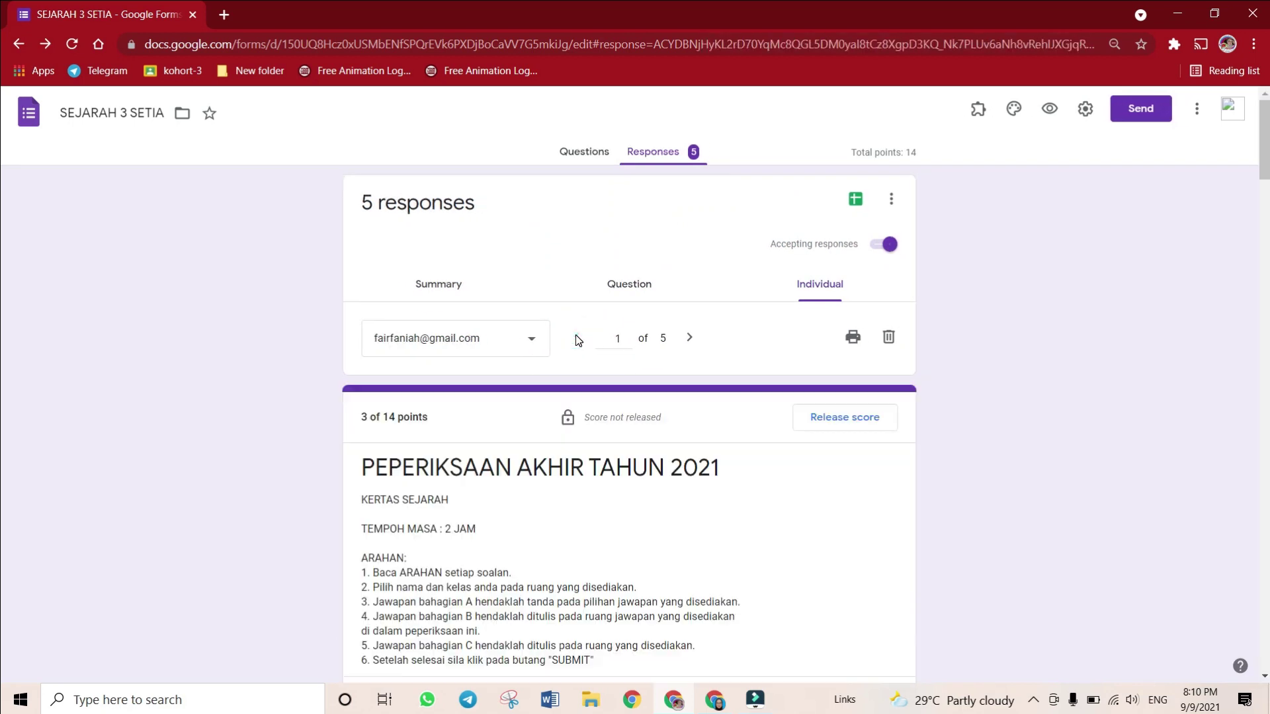
{"action": "left_click", "coordinate": [501, 351]}
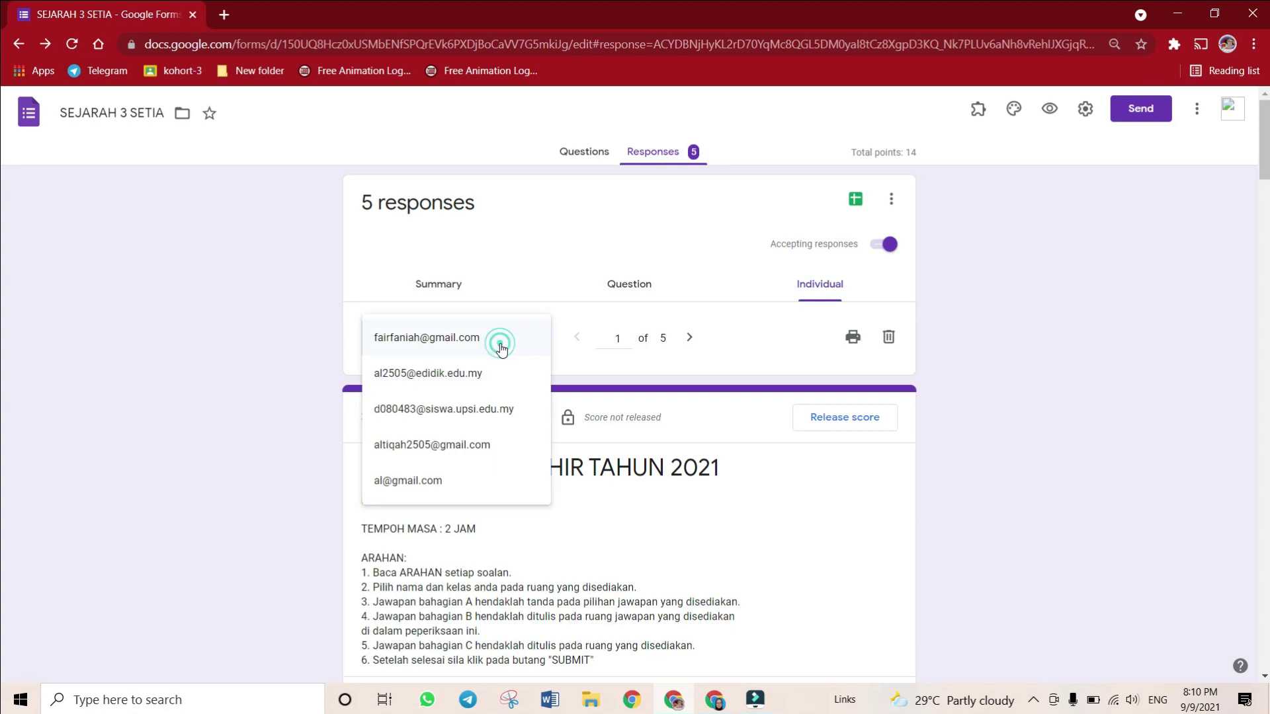
{"action": "left_click", "coordinate": [500, 345]}
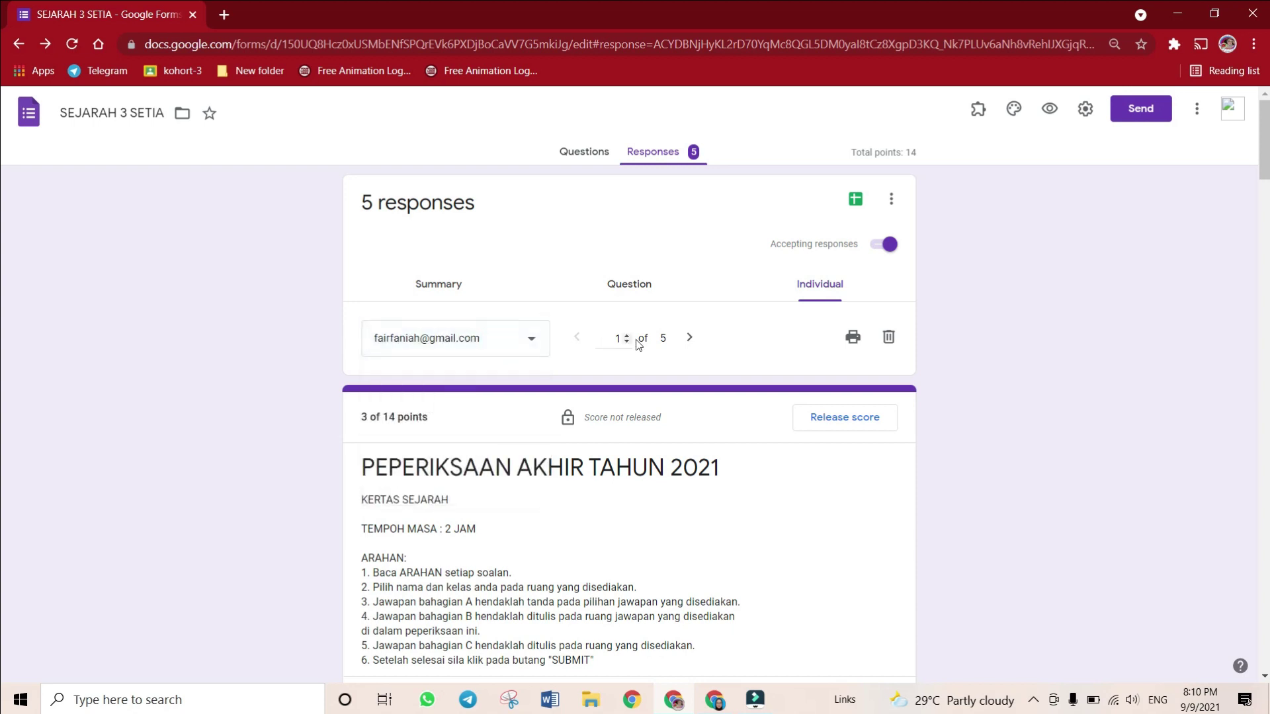
{"action": "left_click", "coordinate": [688, 338]}
{"action": "scroll", "coordinate": [658, 384], "scroll_direction": "down", "scroll_amount": 10}
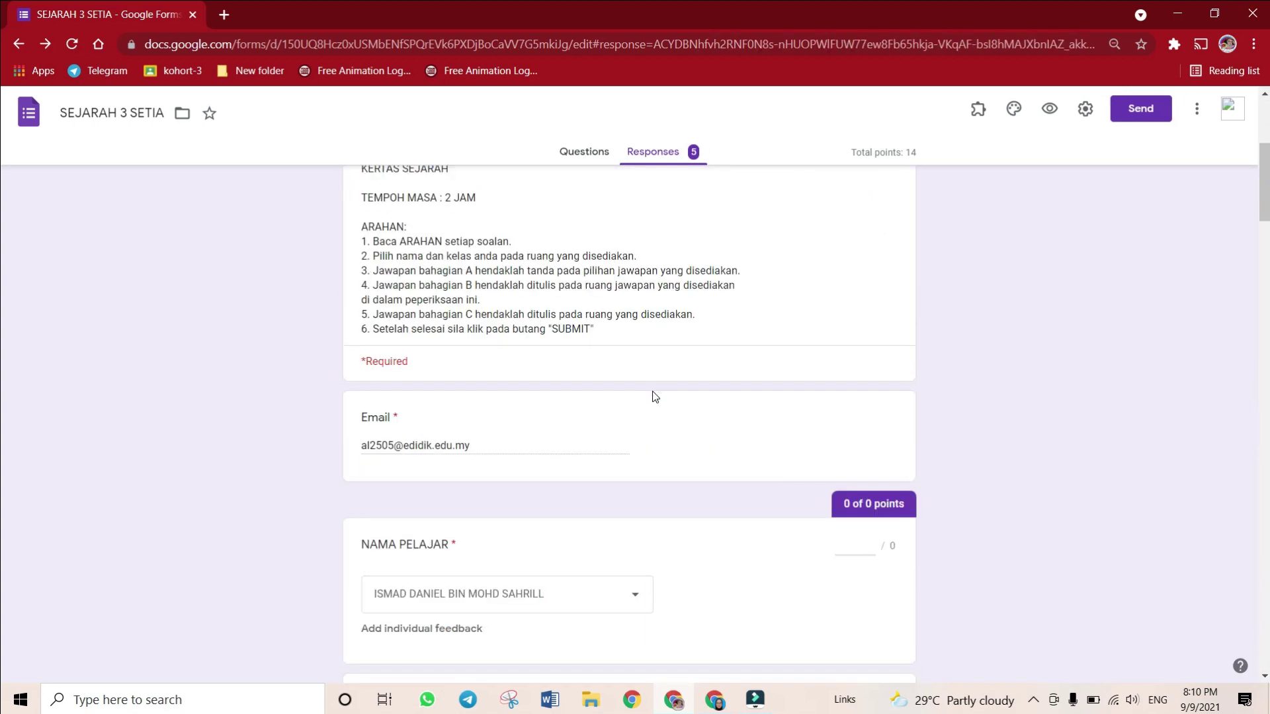
{"action": "scroll", "coordinate": [631, 418], "scroll_direction": "down", "scroll_amount": 5}
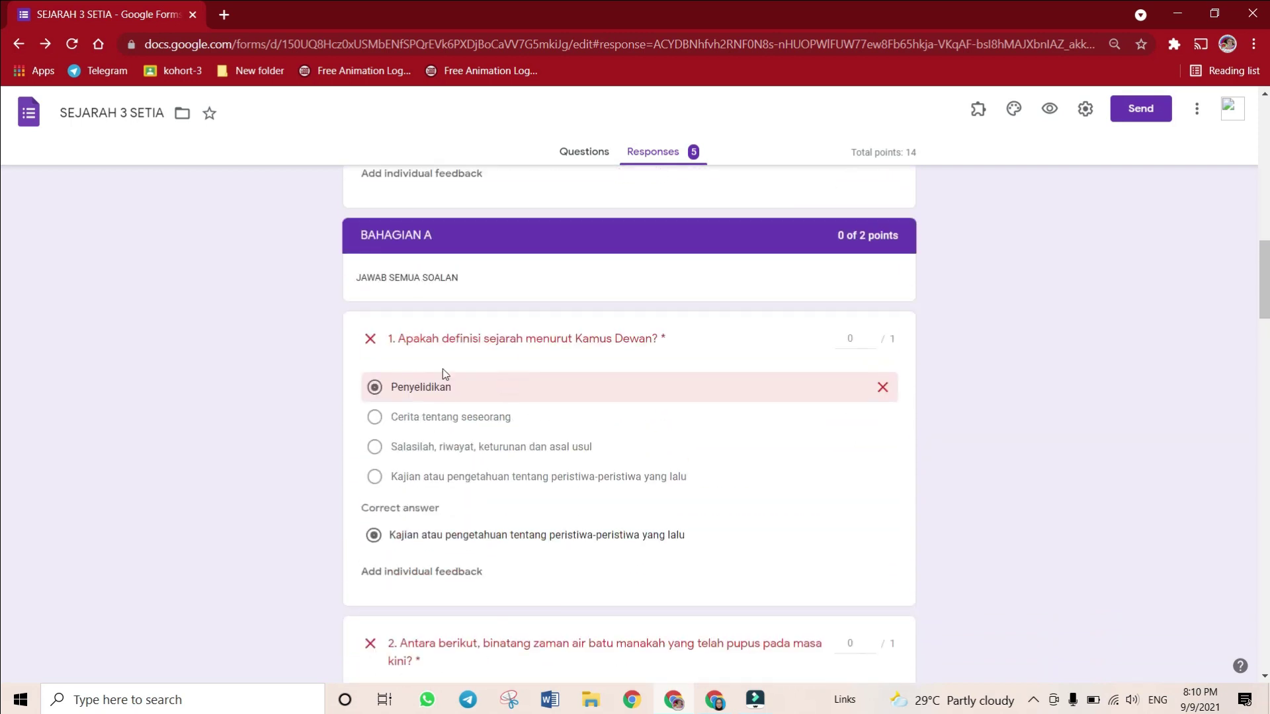
{"action": "scroll", "coordinate": [442, 374], "scroll_direction": "down", "scroll_amount": 9}
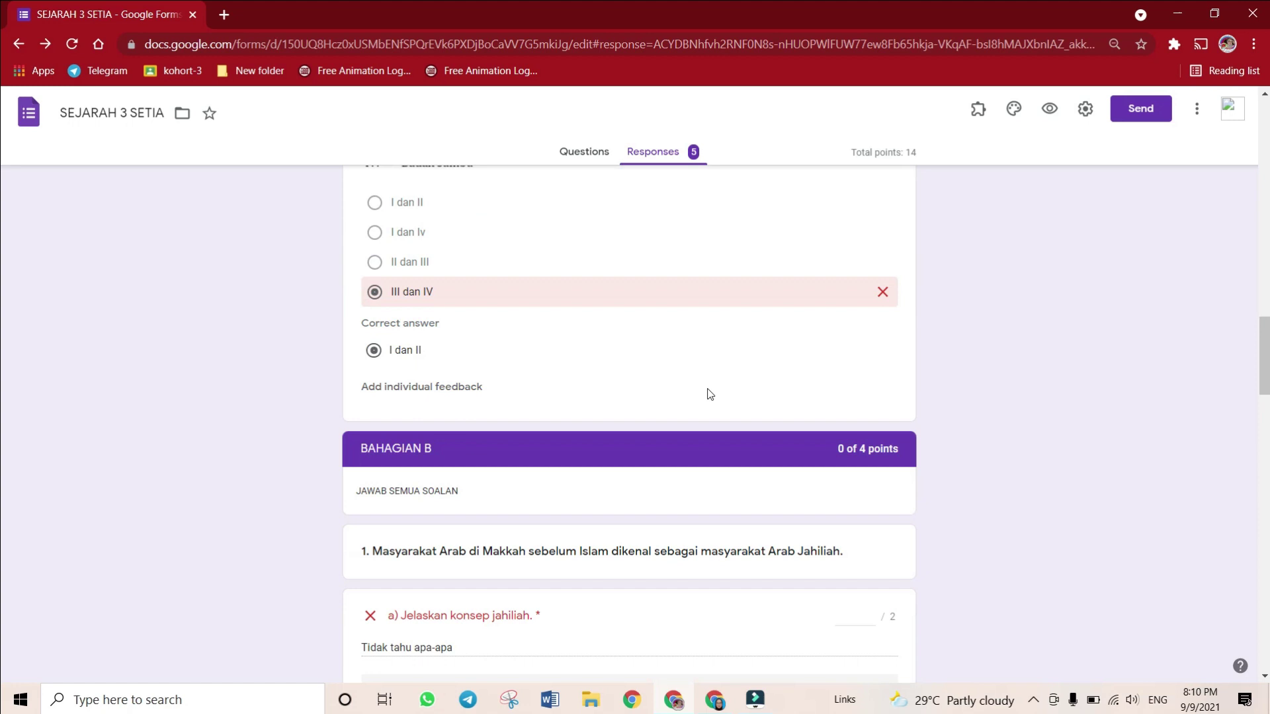
{"action": "scroll", "coordinate": [705, 406], "scroll_direction": "down", "scroll_amount": 5}
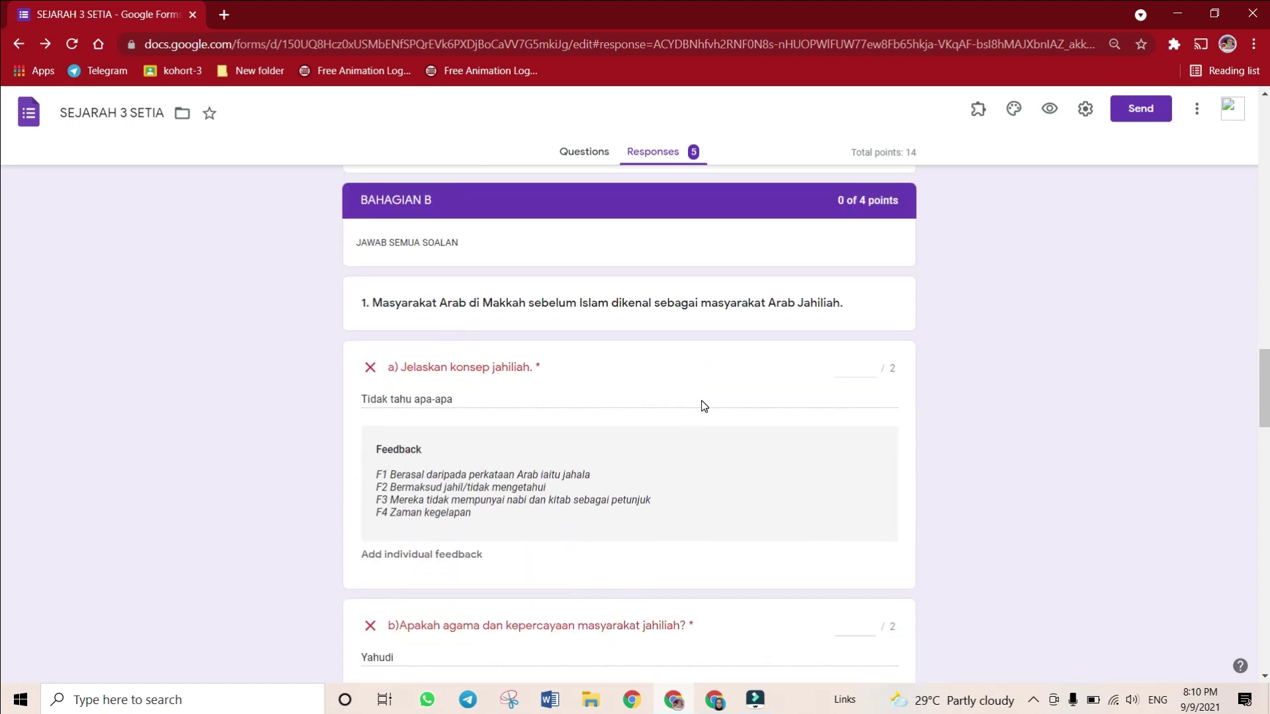
{"action": "scroll", "coordinate": [674, 379], "scroll_direction": "up", "scroll_amount": 3}
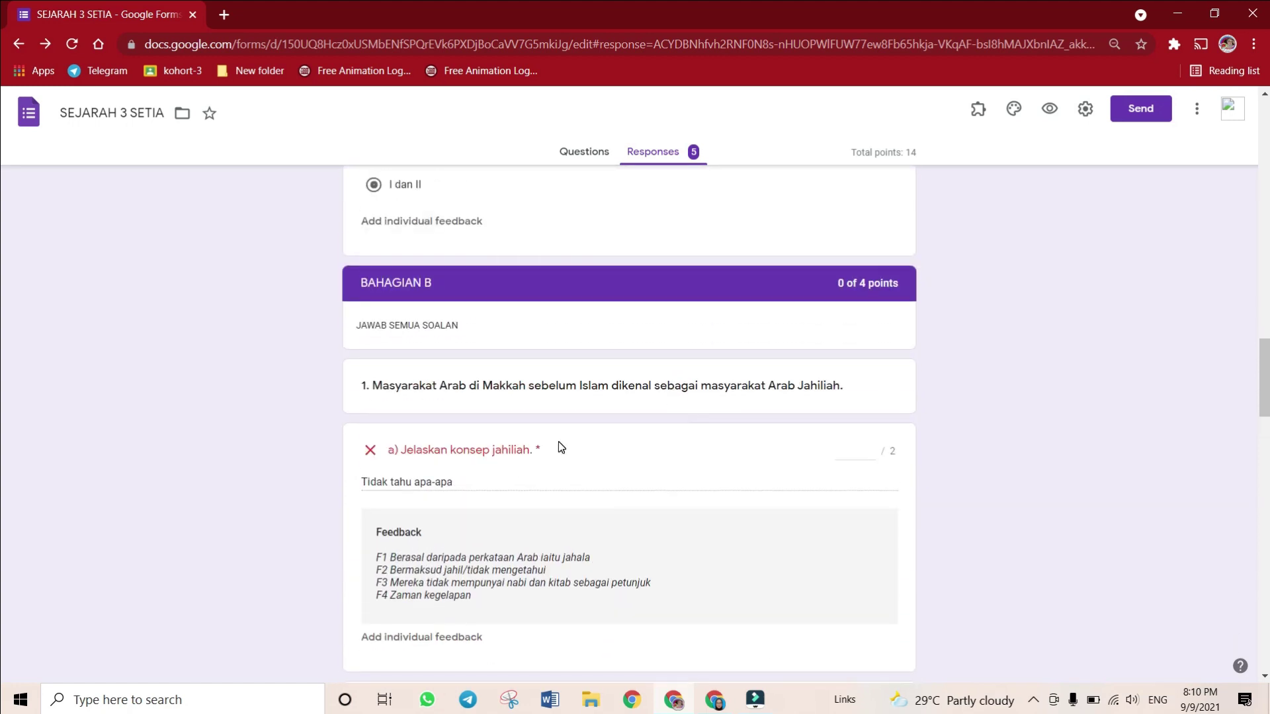
{"action": "scroll", "coordinate": [560, 448], "scroll_direction": "down", "scroll_amount": 1}
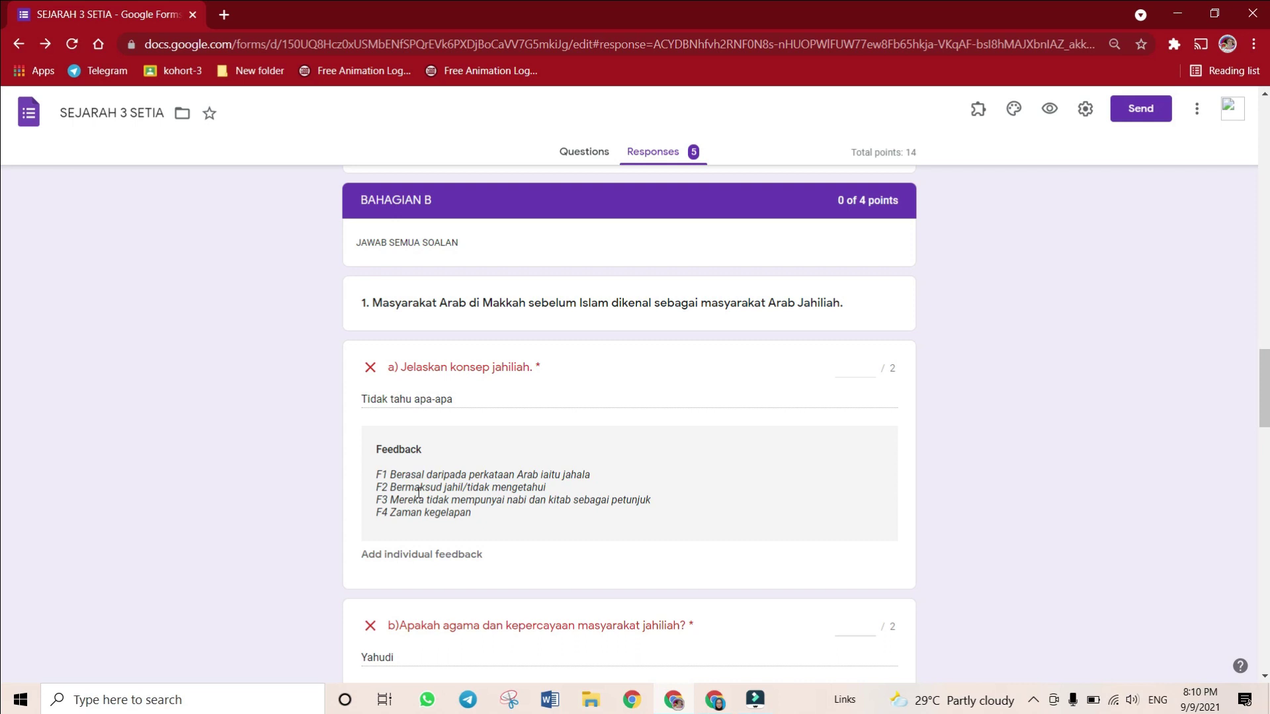
Mark the Bahagian B jahiliah answers: 1 point for a) and 0 for b)
{"action": "left_click", "coordinate": [458, 402]}
{"action": "left_click", "coordinate": [860, 369]}
{"action": "left_click", "coordinate": [773, 368]}
{"action": "scroll", "coordinate": [607, 469], "scroll_direction": "down", "scroll_amount": 2}
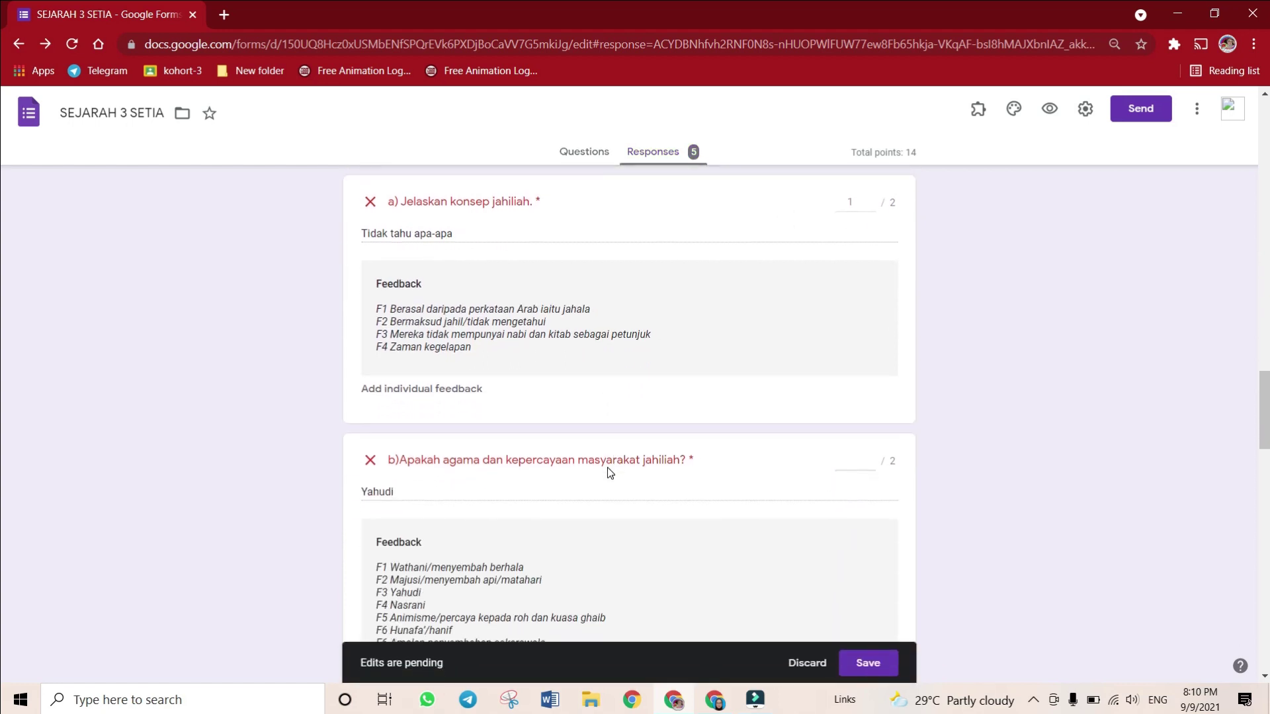
{"action": "scroll", "coordinate": [542, 471], "scroll_direction": "down", "scroll_amount": 1}
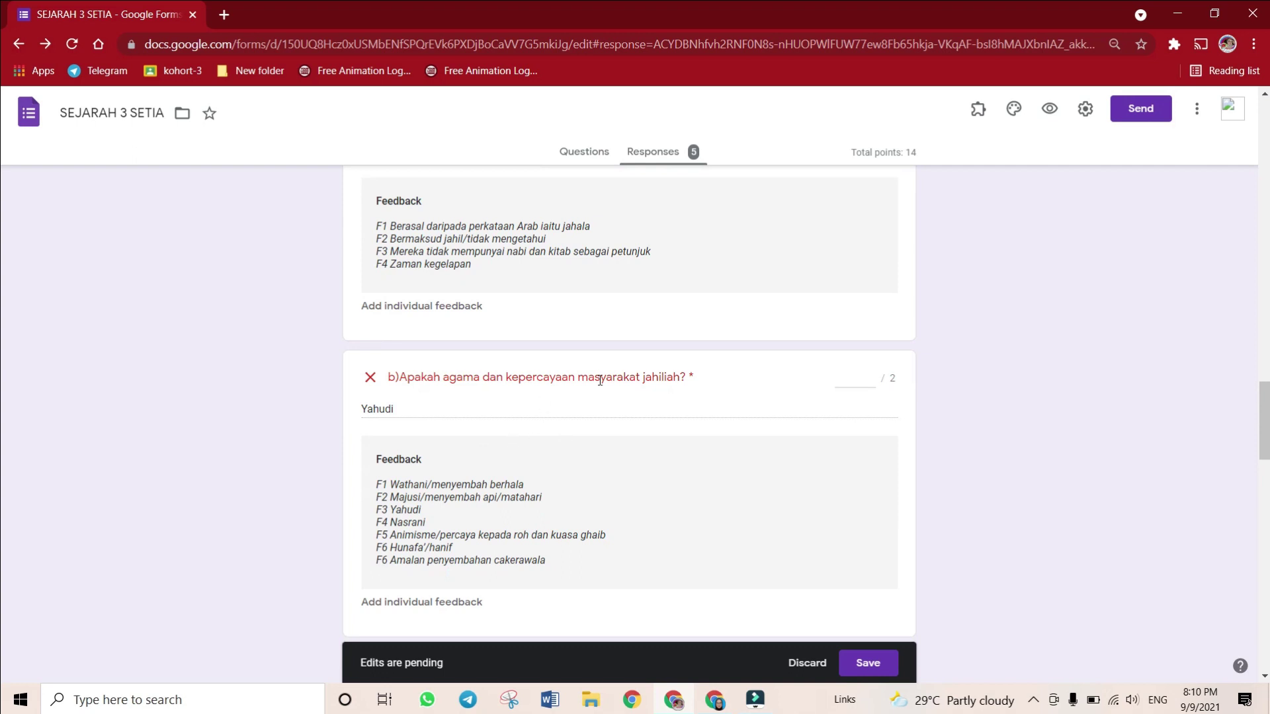
{"action": "left_click", "coordinate": [840, 378]}
{"action": "scroll", "coordinate": [813, 388], "scroll_direction": "down", "scroll_amount": 6}
{"action": "scroll", "coordinate": [734, 388], "scroll_direction": "up", "scroll_amount": 2}
{"action": "scroll", "coordinate": [737, 388], "scroll_direction": "down", "scroll_amount": 1}
{"action": "scroll", "coordinate": [737, 388], "scroll_direction": "down", "scroll_amount": 1}
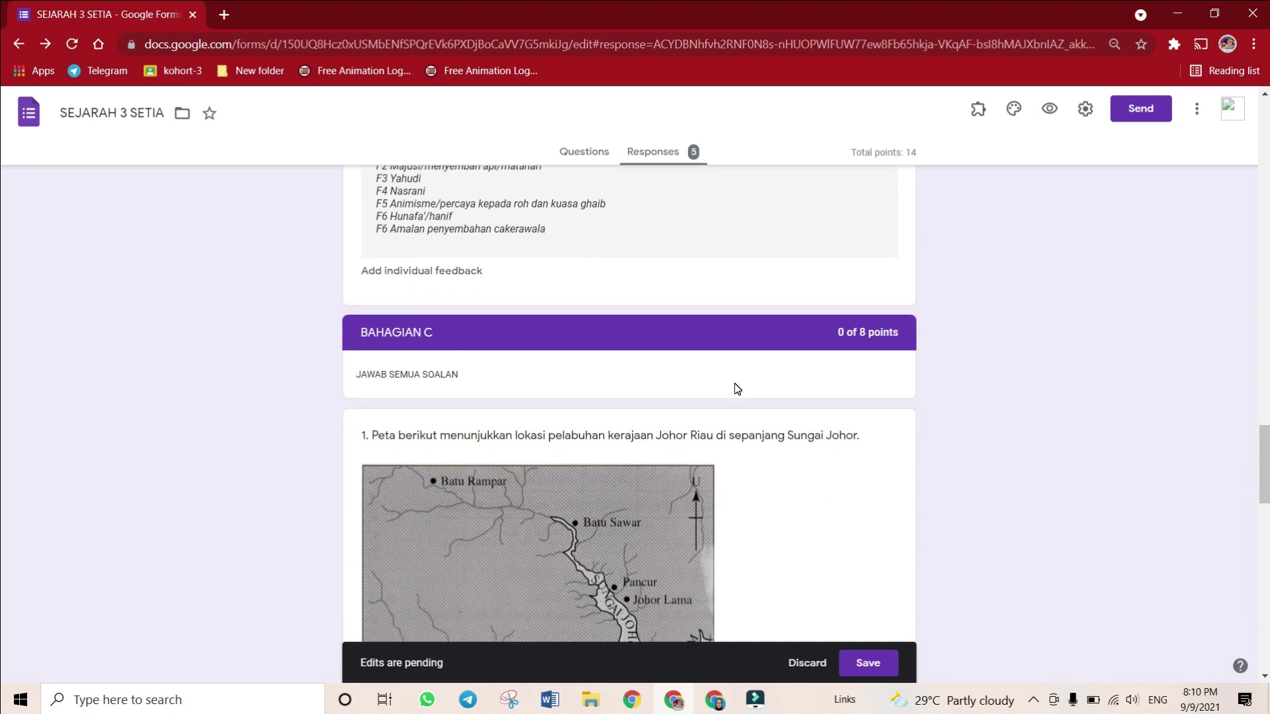
{"action": "scroll", "coordinate": [736, 388], "scroll_direction": "down", "scroll_amount": 2}
{"action": "scroll", "coordinate": [734, 385], "scroll_direction": "up", "scroll_amount": 8}
{"action": "left_click", "coordinate": [786, 475]}
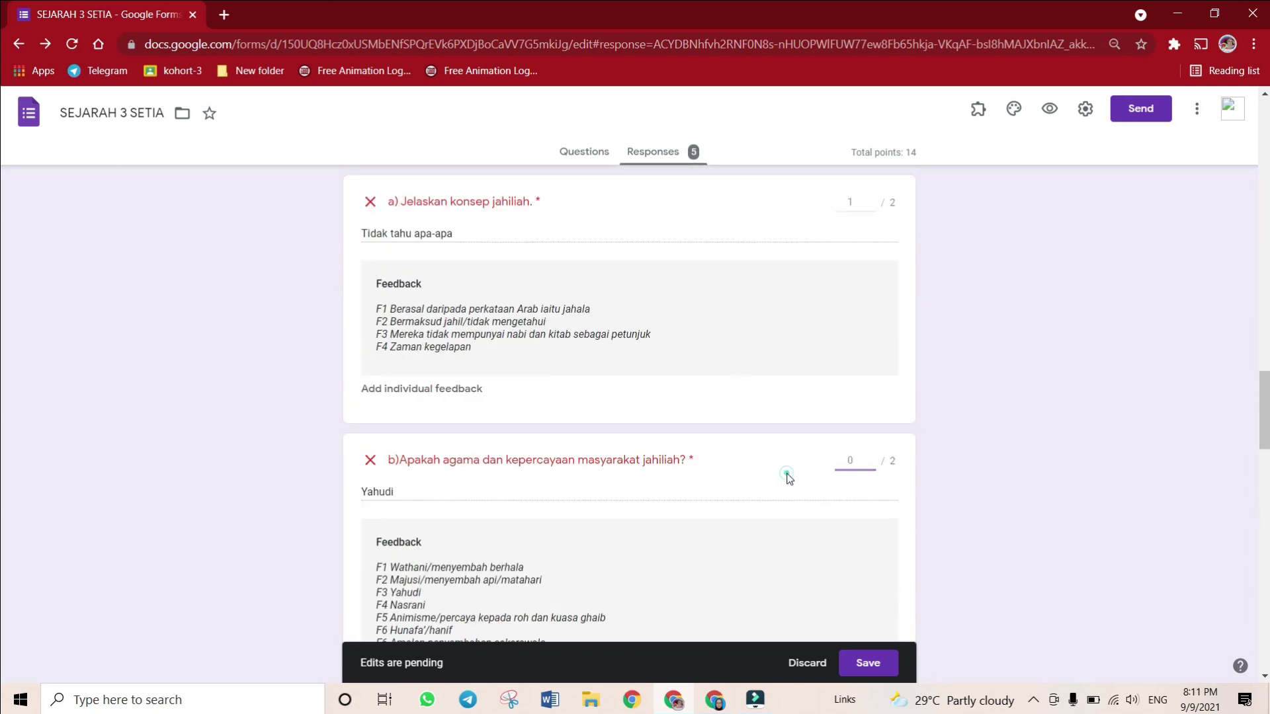
Mark Bahagian C: 1 point for the trading-centre question, 2 for the port question, then save
{"action": "scroll", "coordinate": [787, 476], "scroll_direction": "down", "scroll_amount": 12}
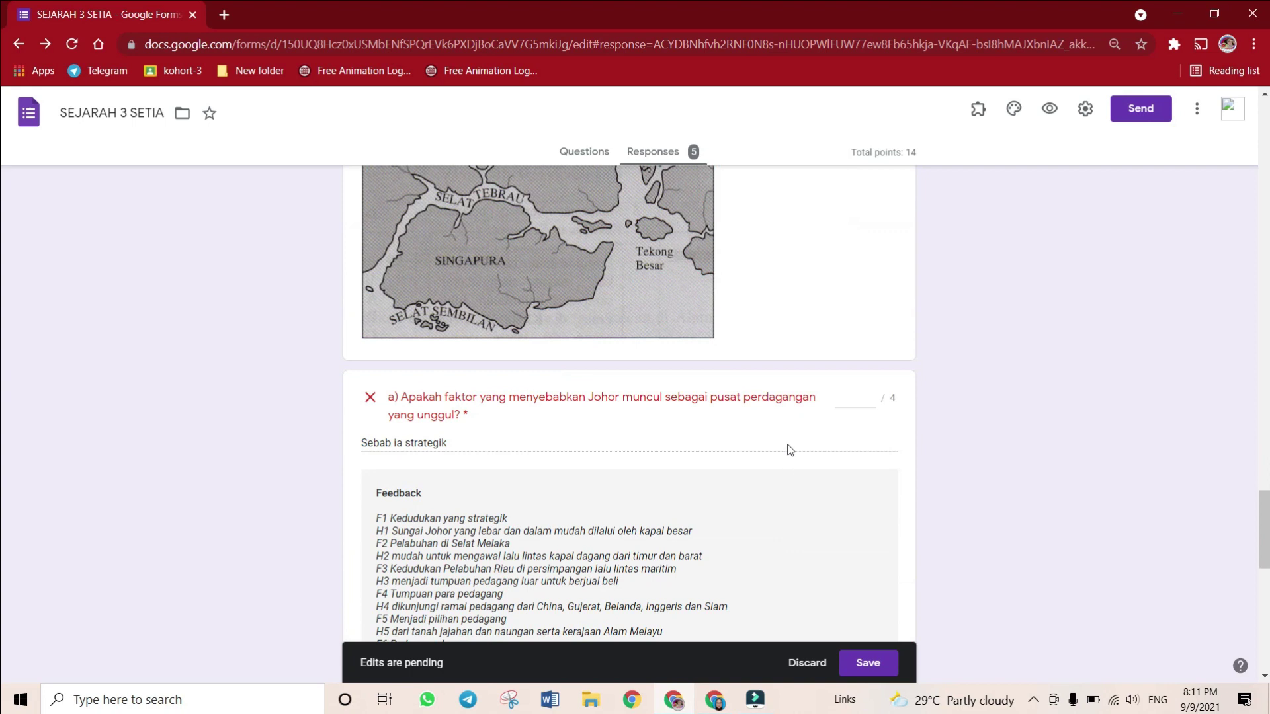
{"action": "left_click", "coordinate": [843, 398]}
{"action": "scroll", "coordinate": [843, 400], "scroll_direction": "down", "scroll_amount": 6}
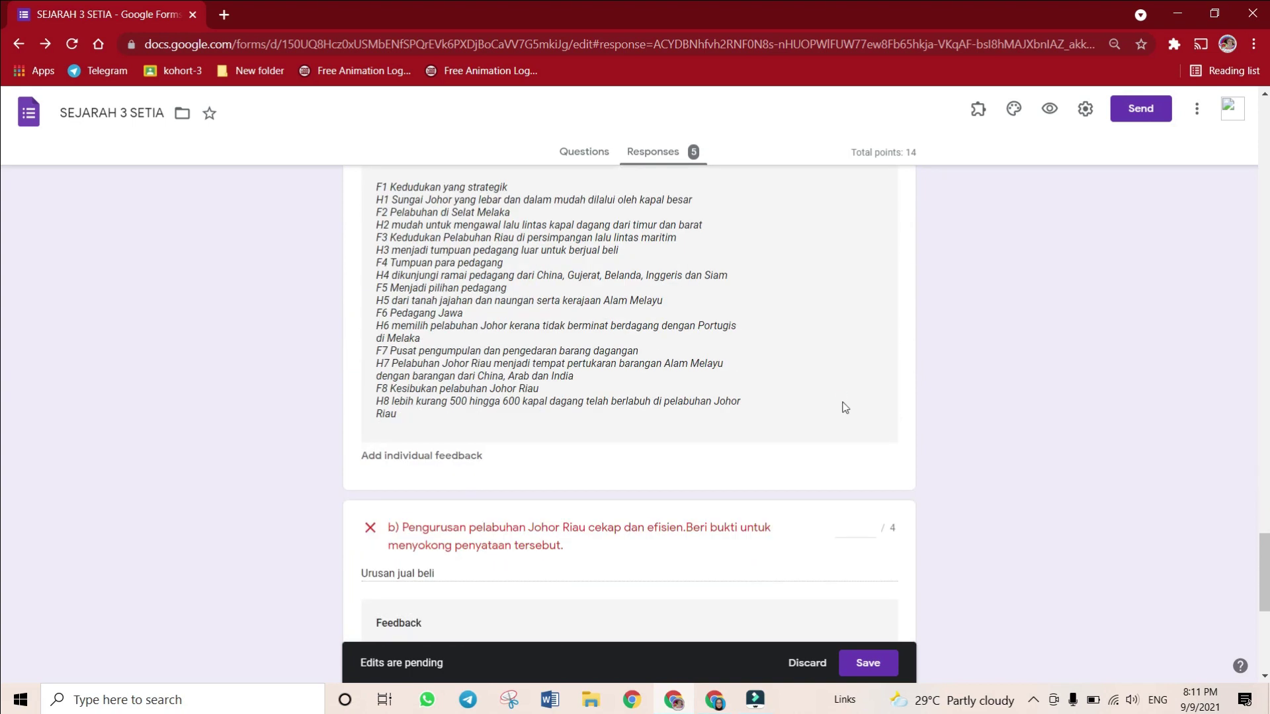
{"action": "left_click", "coordinate": [860, 443]}
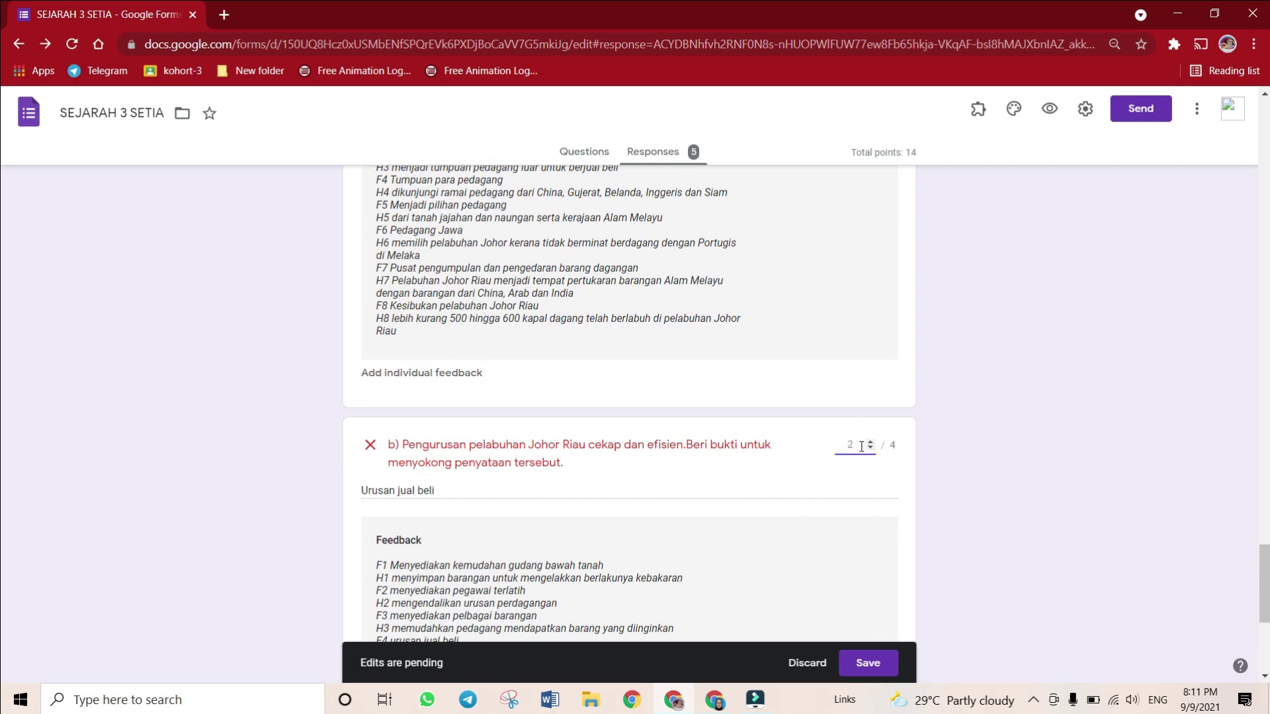
{"action": "left_click", "coordinate": [741, 480]}
{"action": "scroll", "coordinate": [742, 487], "scroll_direction": "up", "scroll_amount": 6}
{"action": "scroll", "coordinate": [743, 487], "scroll_direction": "down", "scroll_amount": 10}
{"action": "scroll", "coordinate": [744, 490], "scroll_direction": "up", "scroll_amount": 6}
{"action": "scroll", "coordinate": [743, 490], "scroll_direction": "down", "scroll_amount": 15}
{"action": "left_click", "coordinate": [865, 661]}
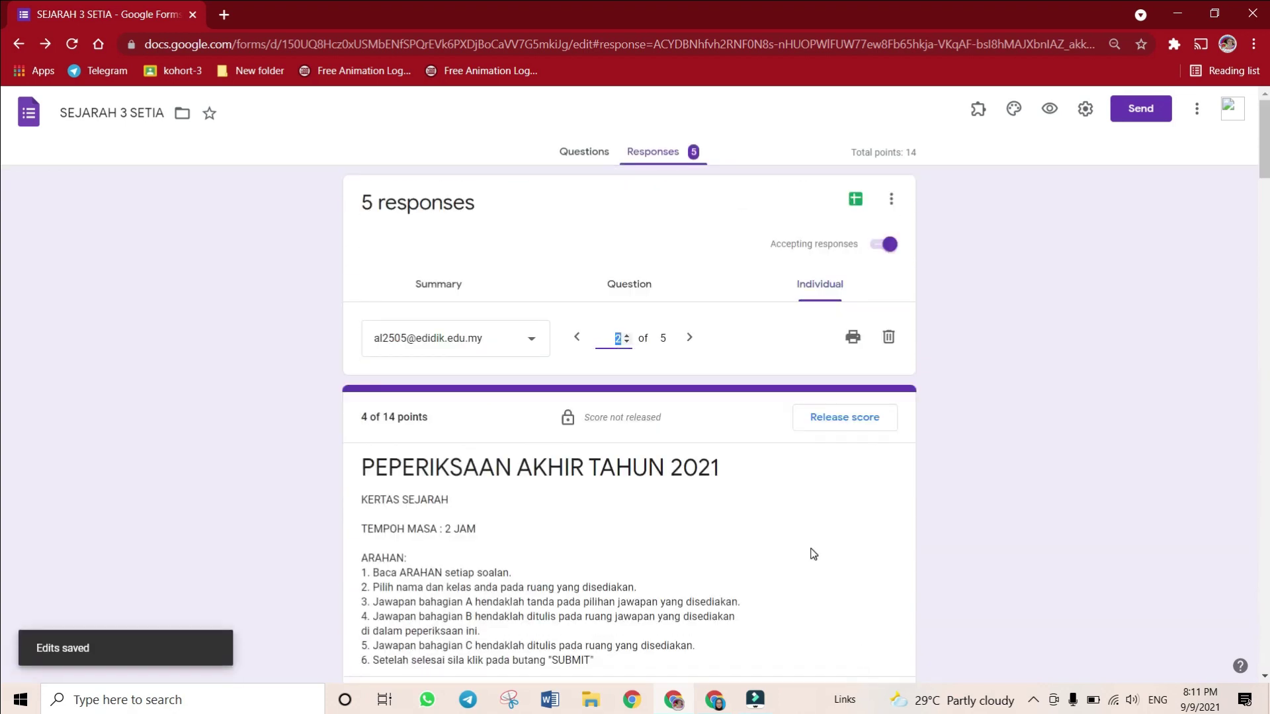
{"action": "scroll", "coordinate": [759, 525], "scroll_direction": "down", "scroll_amount": 20}
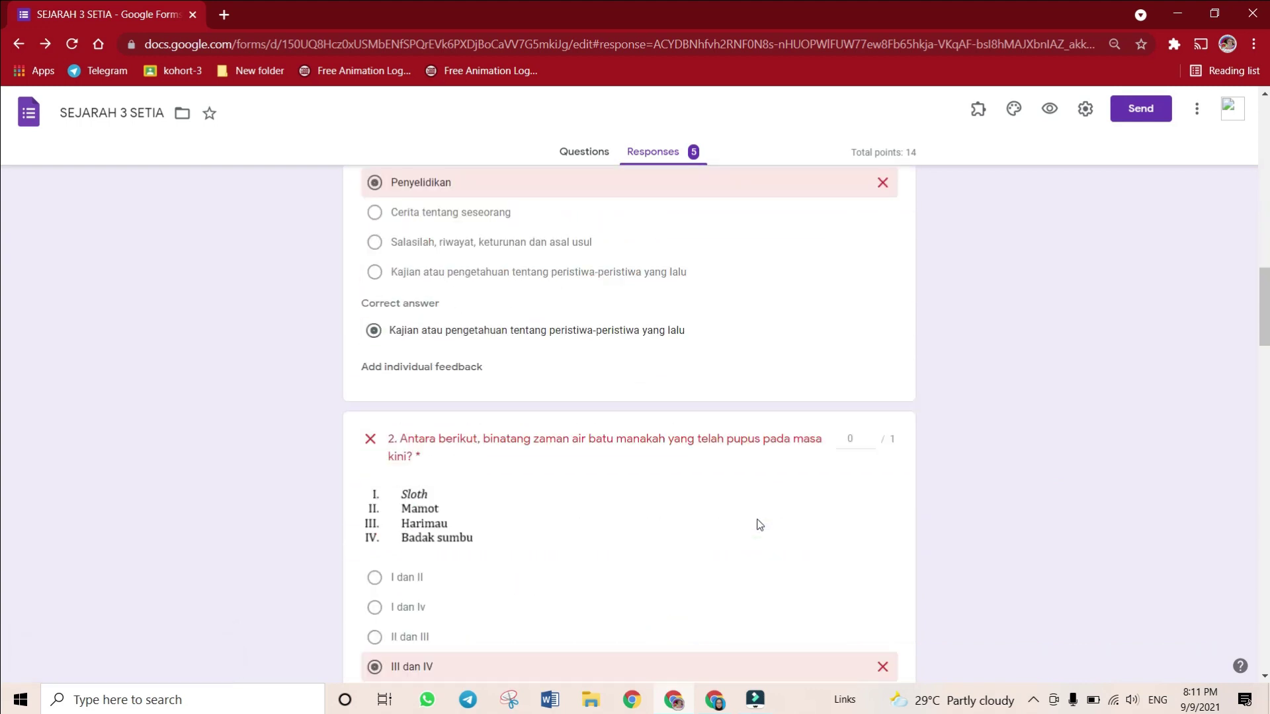
{"action": "scroll", "coordinate": [759, 525], "scroll_direction": "down", "scroll_amount": 1}
{"action": "scroll", "coordinate": [760, 522], "scroll_direction": "down", "scroll_amount": 15}
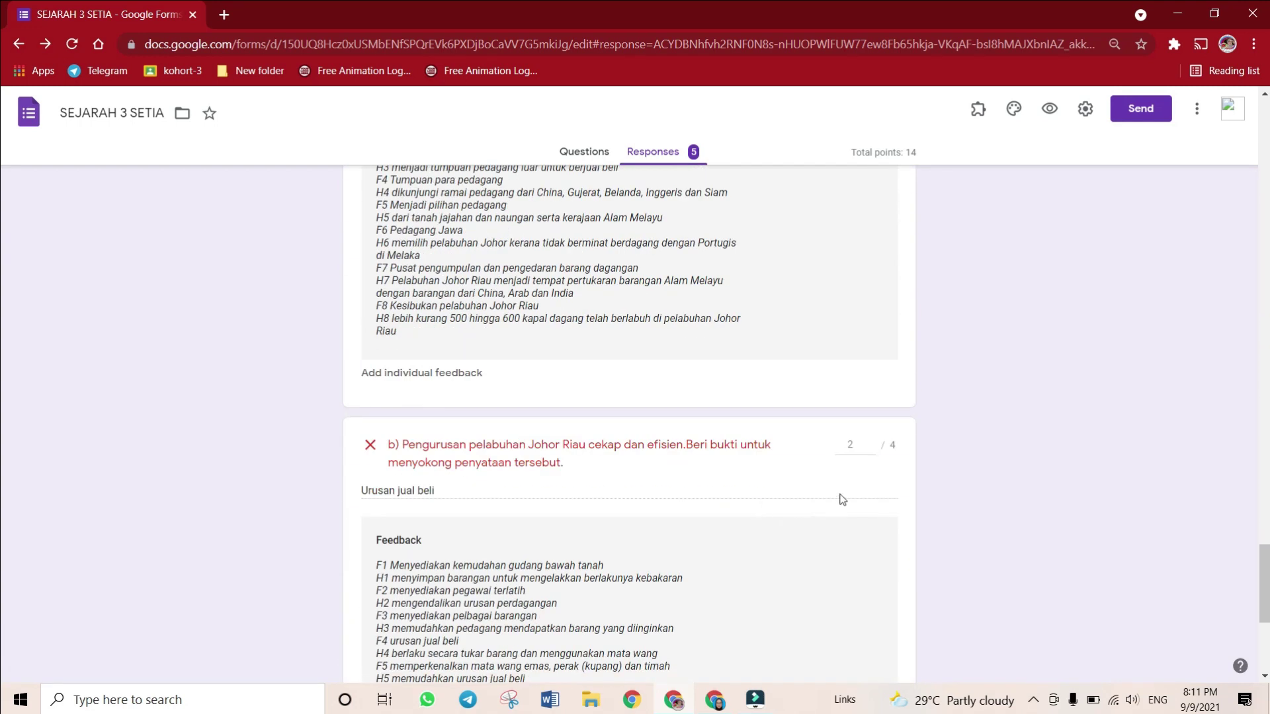
{"action": "scroll", "coordinate": [839, 498], "scroll_direction": "up", "scroll_amount": 2}
{"action": "scroll", "coordinate": [845, 595], "scroll_direction": "down", "scroll_amount": 3}
{"action": "scroll", "coordinate": [848, 562], "scroll_direction": "up", "scroll_amount": 20}
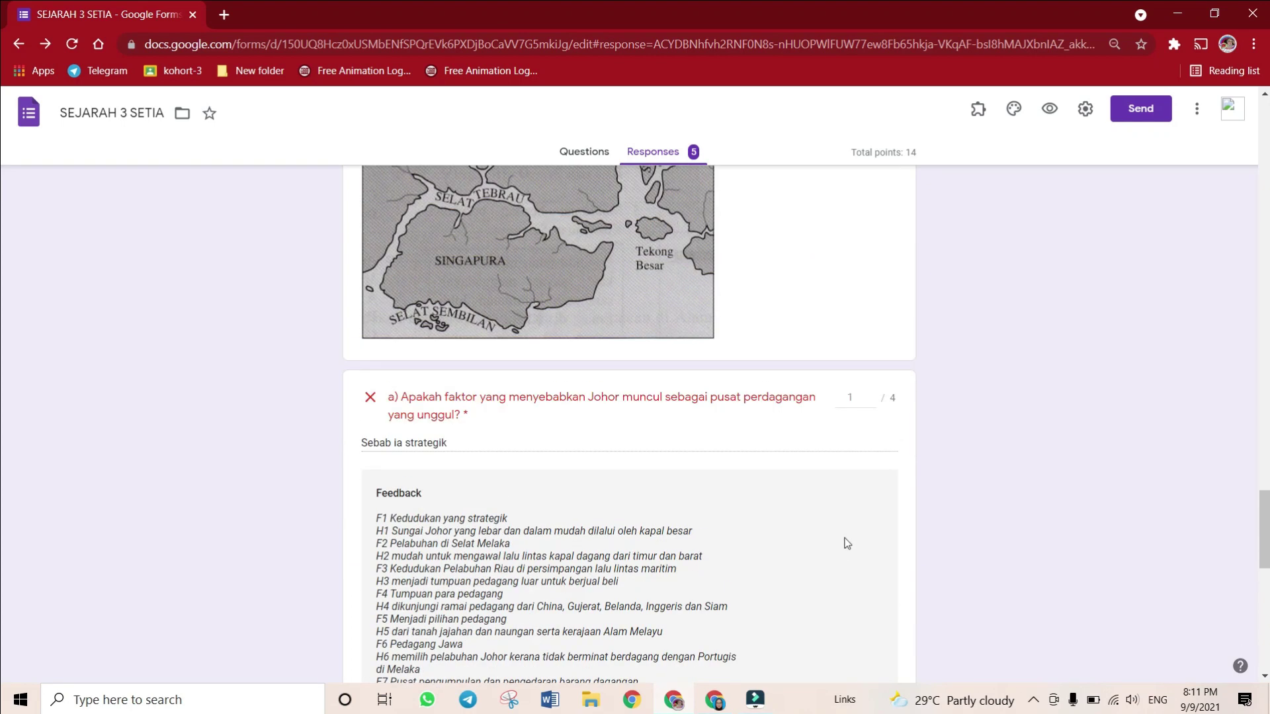
{"action": "scroll", "coordinate": [847, 543], "scroll_direction": "up", "scroll_amount": 15}
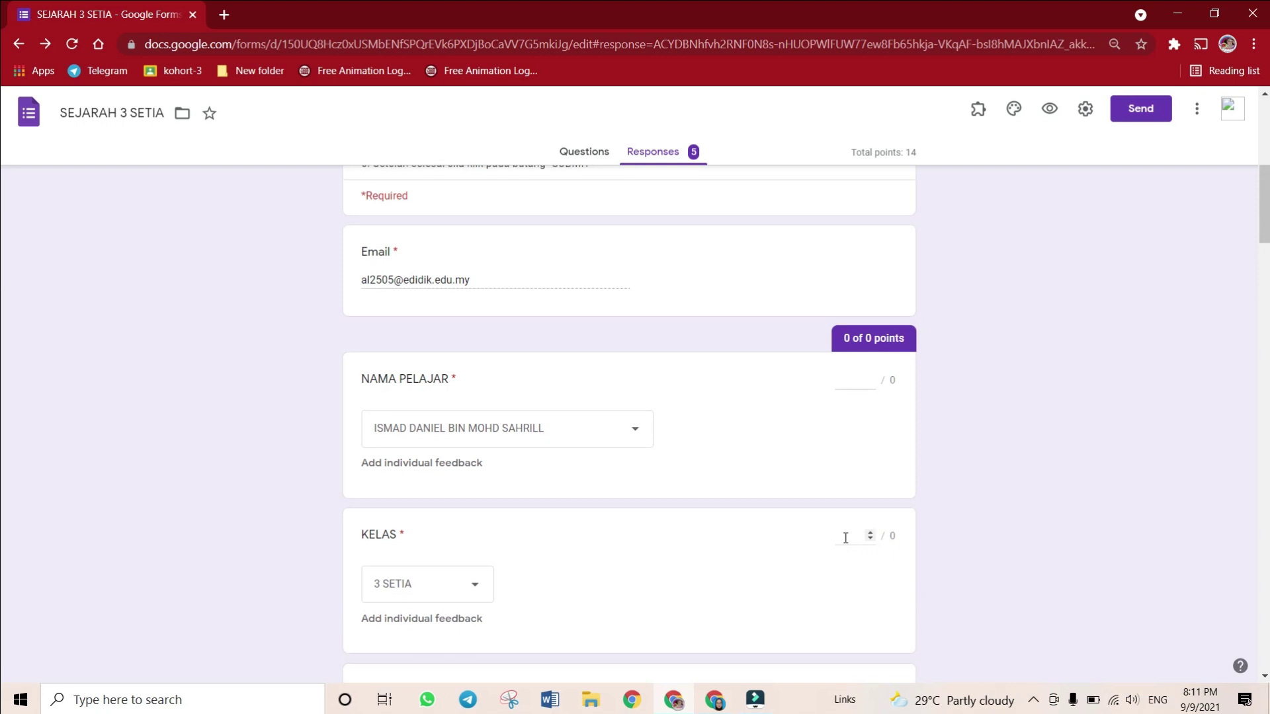
{"action": "scroll", "coordinate": [845, 537], "scroll_direction": "down", "scroll_amount": 6}
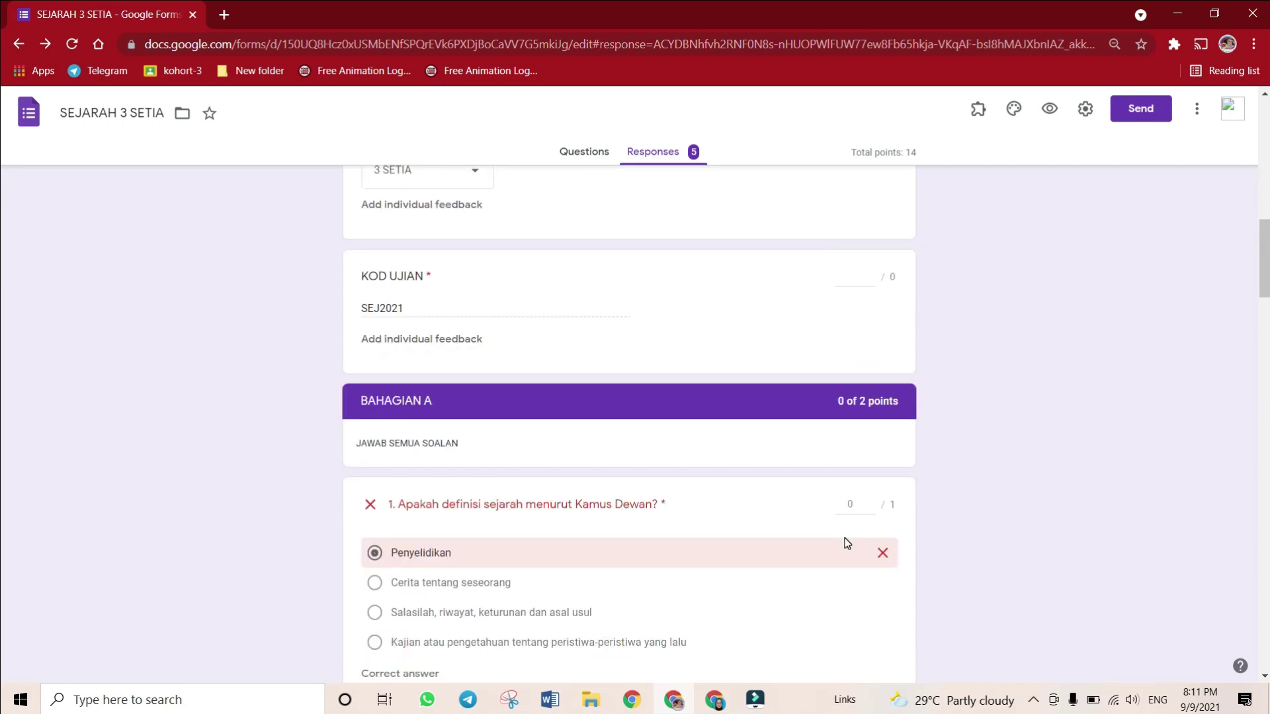
{"action": "scroll", "coordinate": [848, 544], "scroll_direction": "up", "scroll_amount": 9}
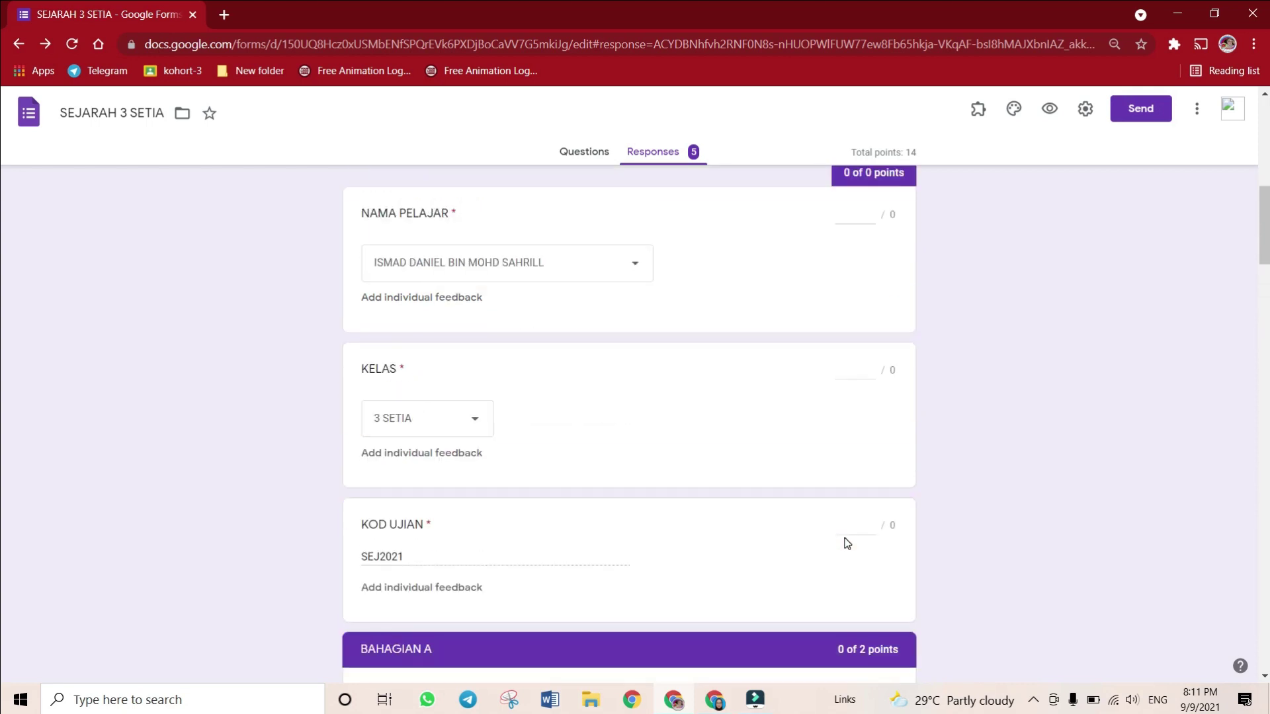
{"action": "scroll", "coordinate": [833, 532], "scroll_direction": "up", "scroll_amount": 3}
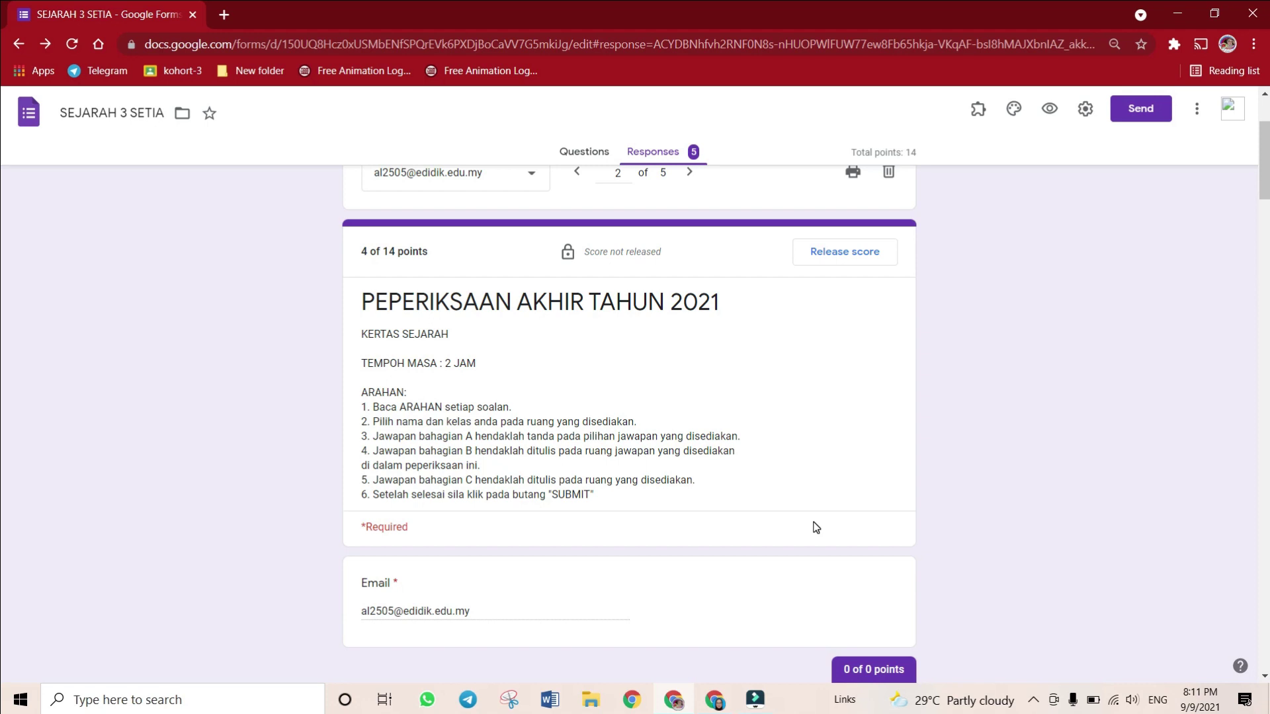
{"action": "scroll", "coordinate": [505, 371], "scroll_direction": "up", "scroll_amount": 3}
{"action": "scroll", "coordinate": [441, 367], "scroll_direction": "down", "scroll_amount": 1}
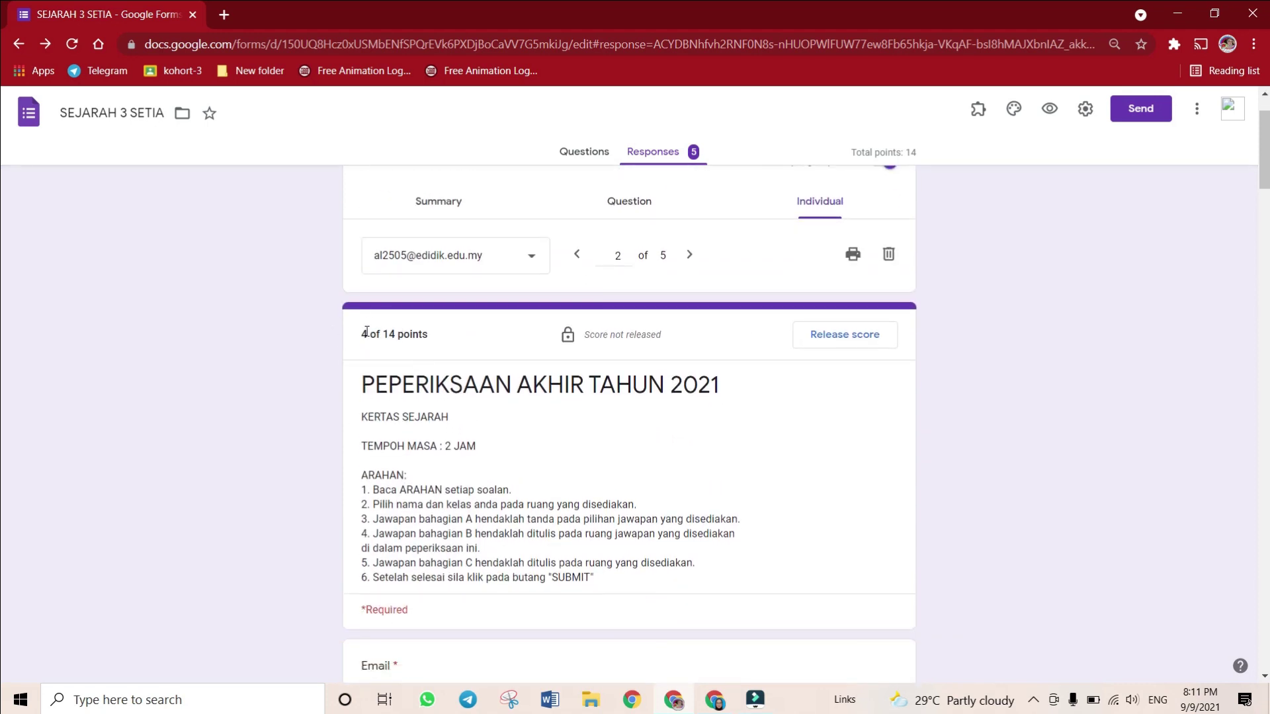
{"action": "left_click_drag", "start_coordinate": [364, 332], "coordinate": [416, 338]}
{"action": "left_click", "coordinate": [445, 335]}
{"action": "left_click_drag", "start_coordinate": [426, 339], "coordinate": [380, 336]}
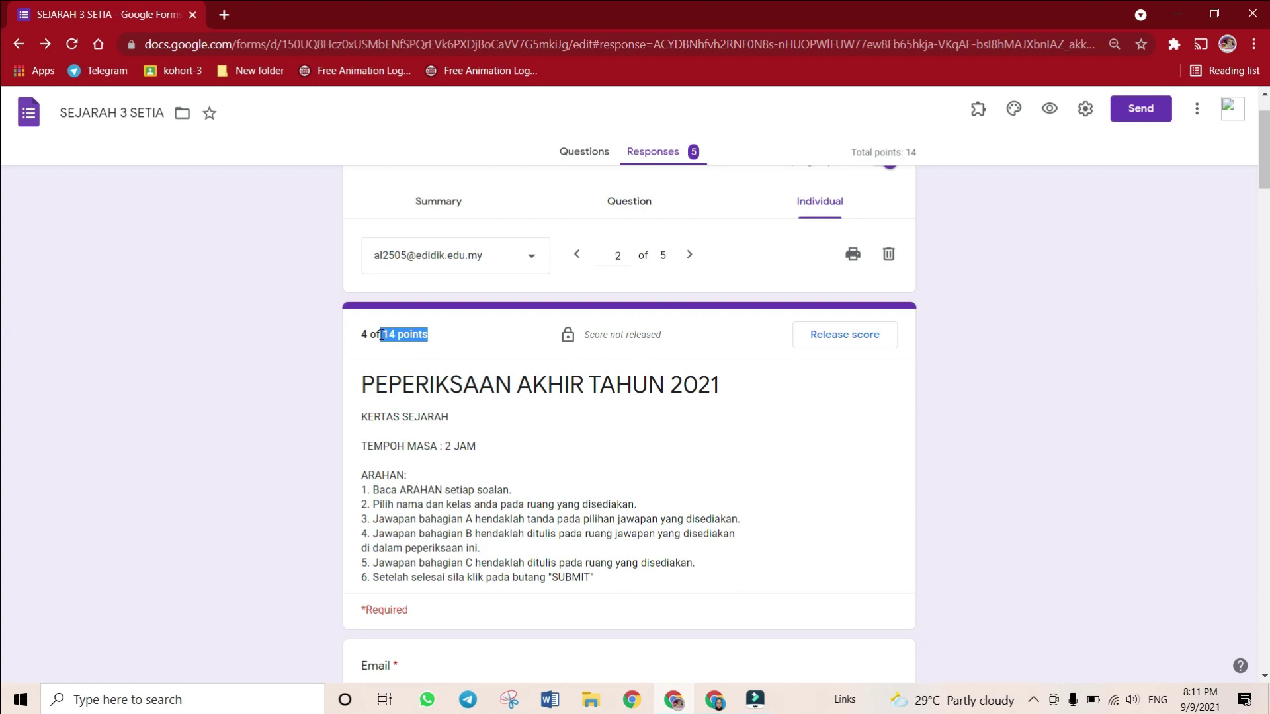
{"action": "left_click", "coordinate": [382, 335]}
{"action": "left_click_drag", "start_coordinate": [383, 336], "coordinate": [367, 339]}
{"action": "scroll", "coordinate": [427, 319], "scroll_direction": "down", "scroll_amount": 1}
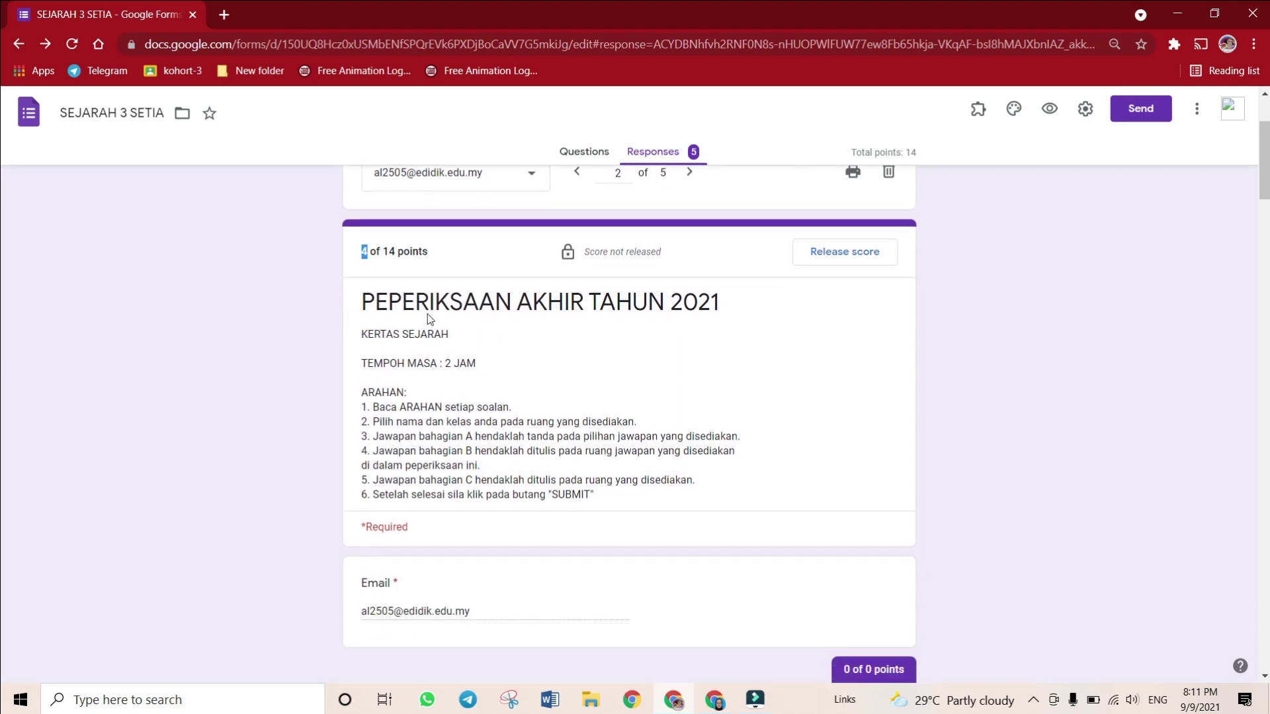
{"action": "scroll", "coordinate": [593, 339], "scroll_direction": "up", "scroll_amount": 1}
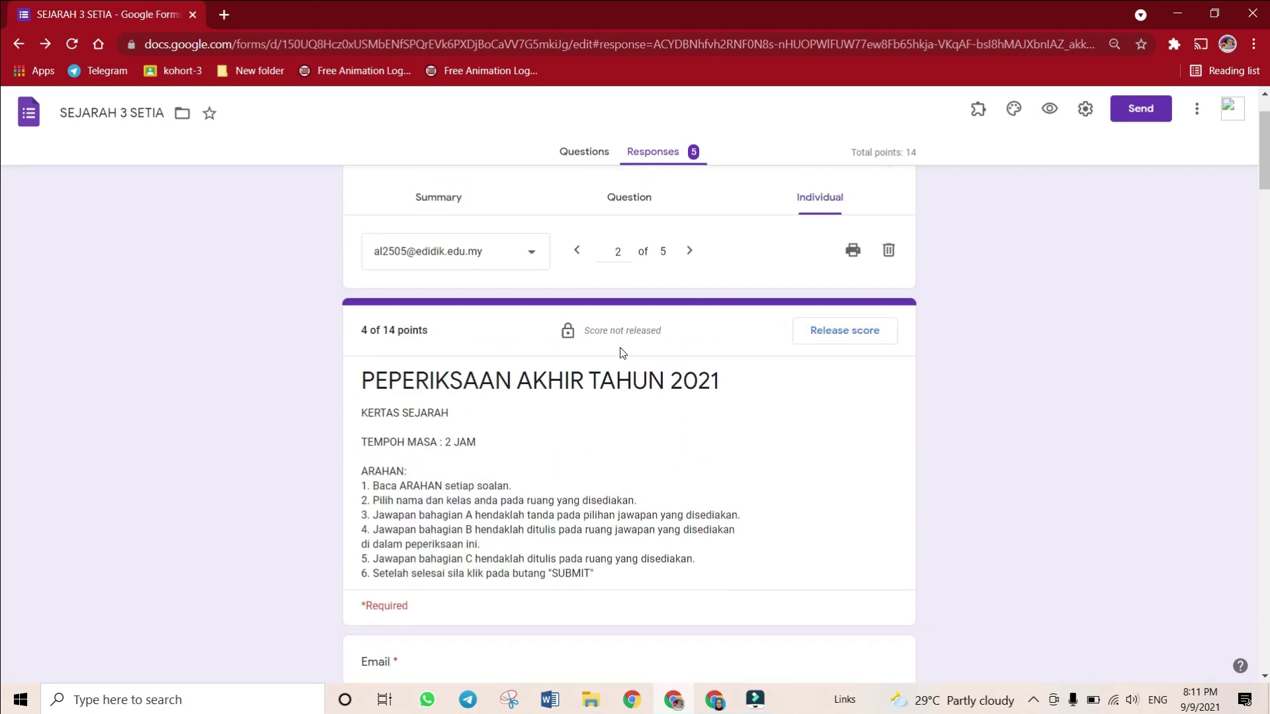
Release the 4/14 score by email to only this second respondent
{"action": "left_click", "coordinate": [820, 336]}
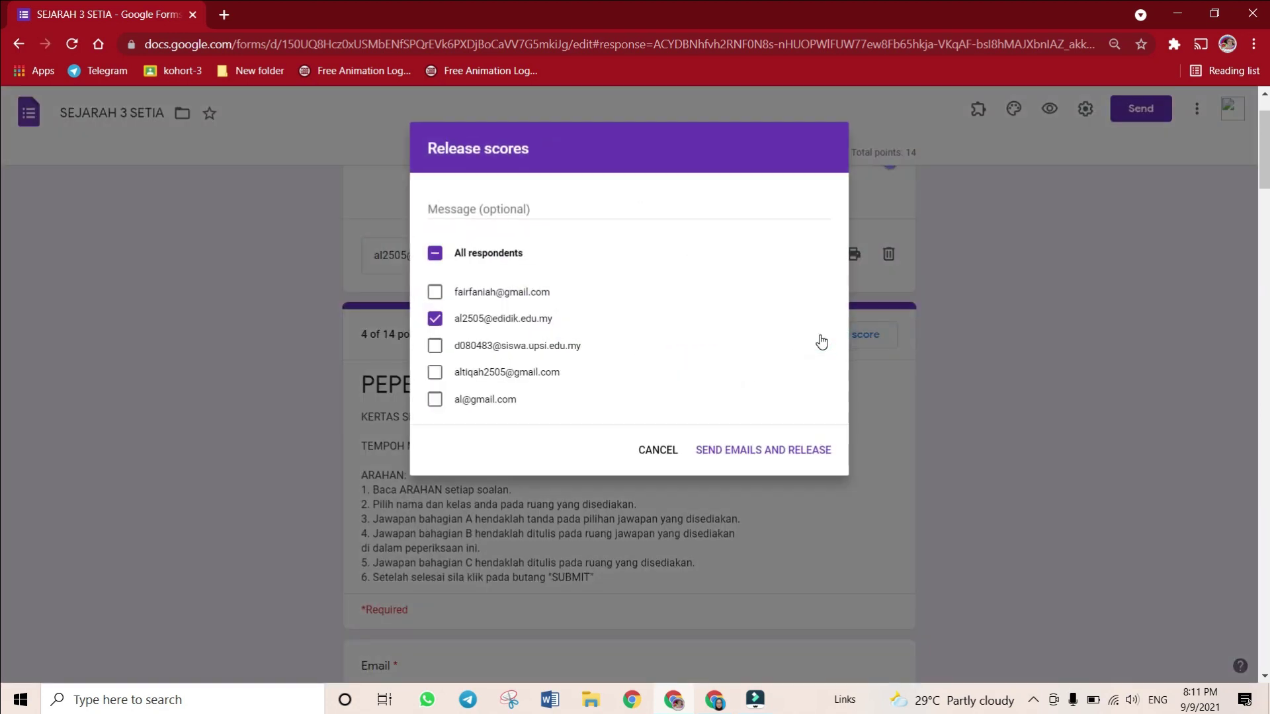
{"action": "left_click", "coordinate": [435, 320]}
{"action": "left_click", "coordinate": [435, 320]}
{"action": "left_click", "coordinate": [437, 255]}
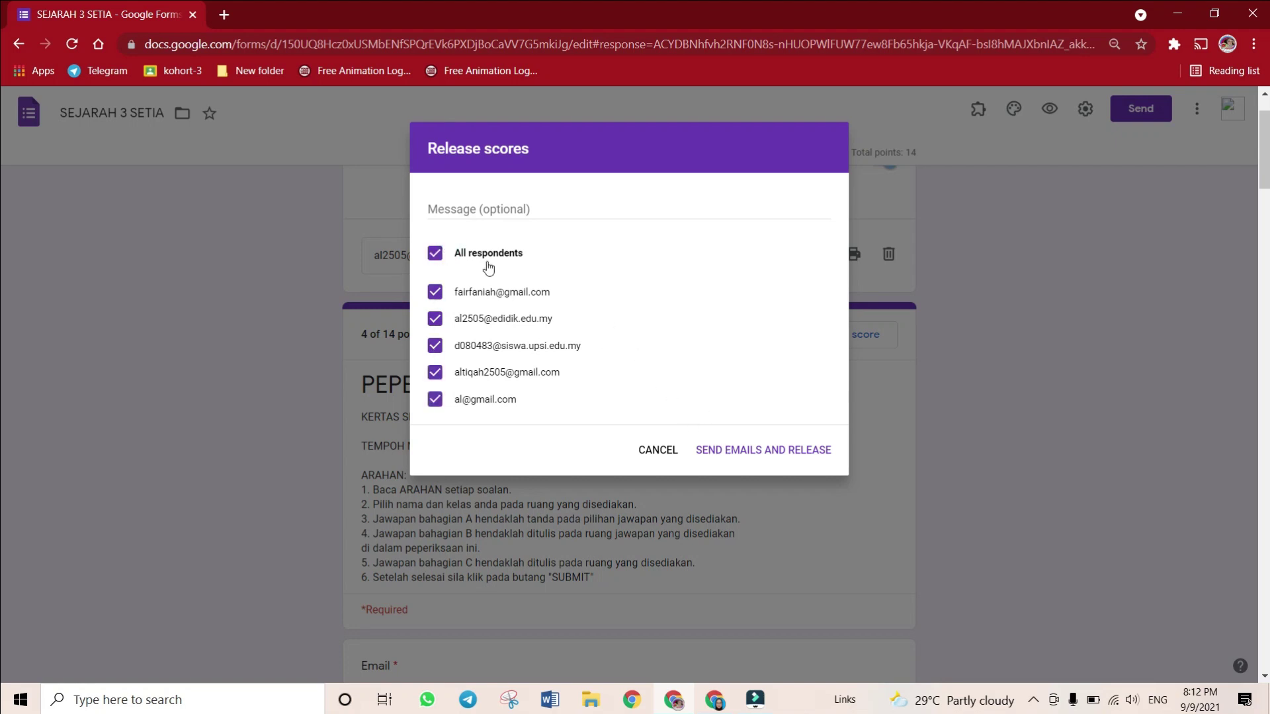
{"action": "left_click", "coordinate": [439, 251]}
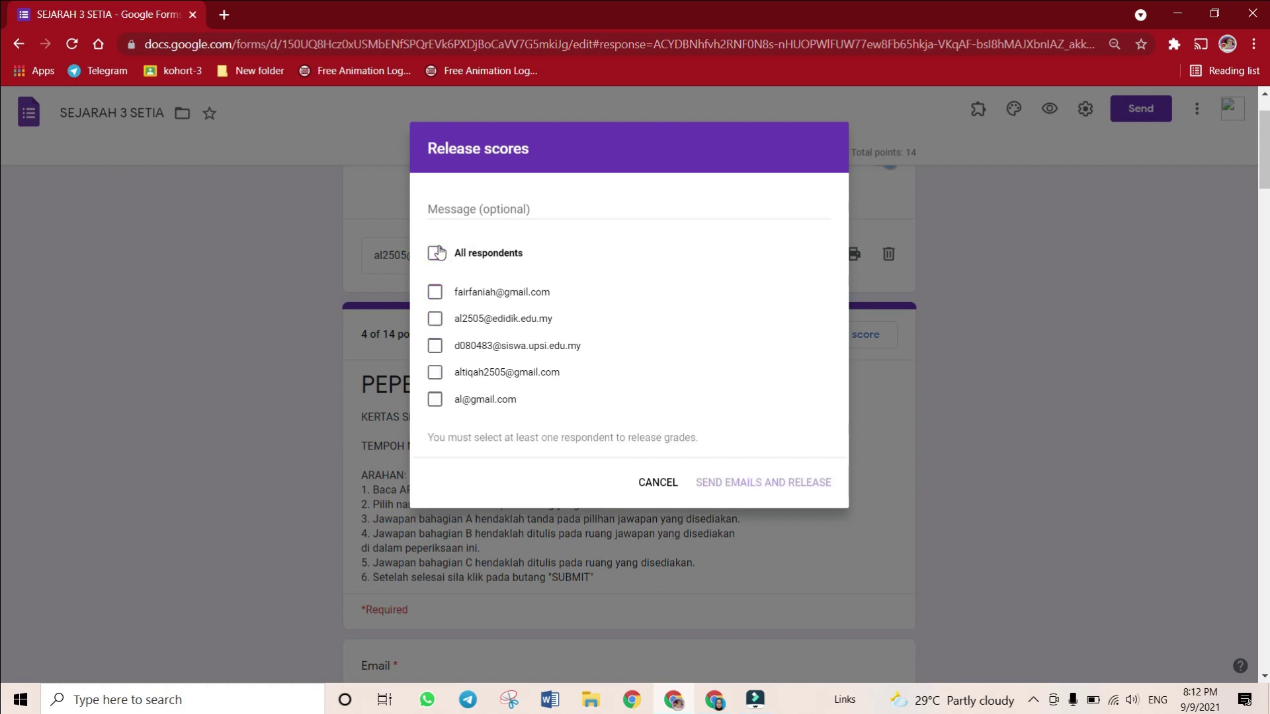
{"action": "left_click", "coordinate": [436, 319]}
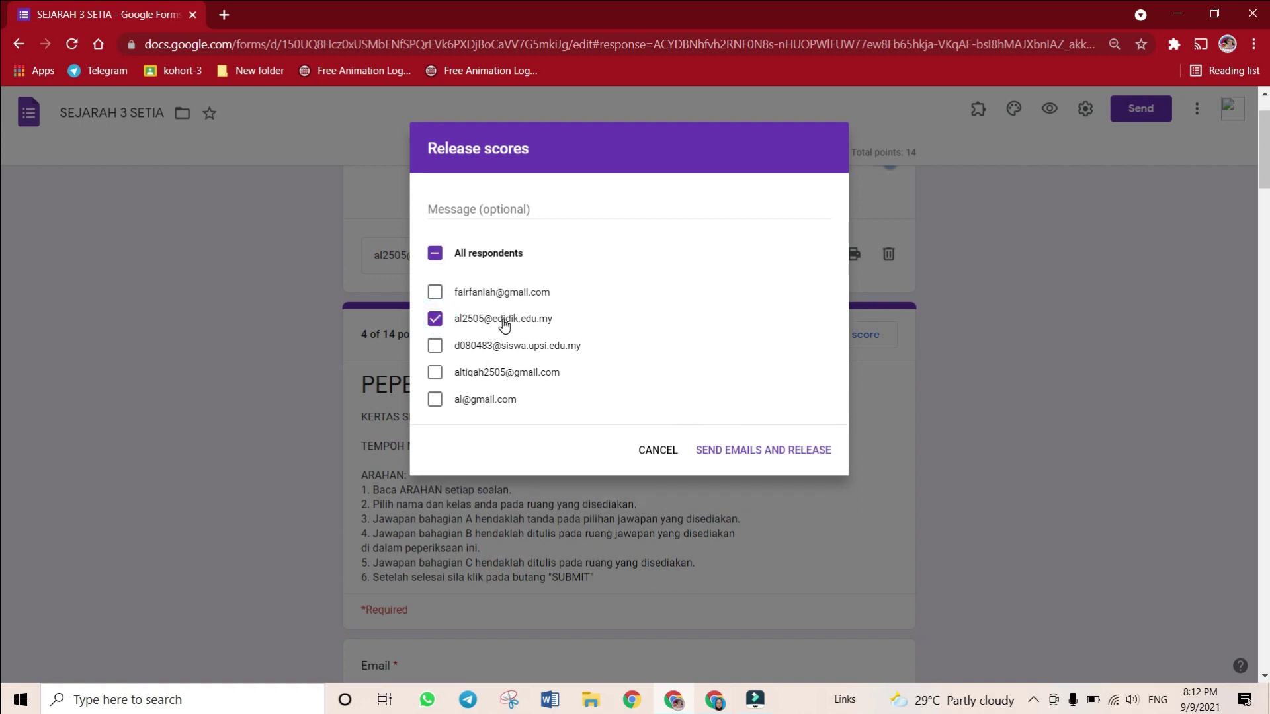
{"action": "left_click", "coordinate": [769, 451]}
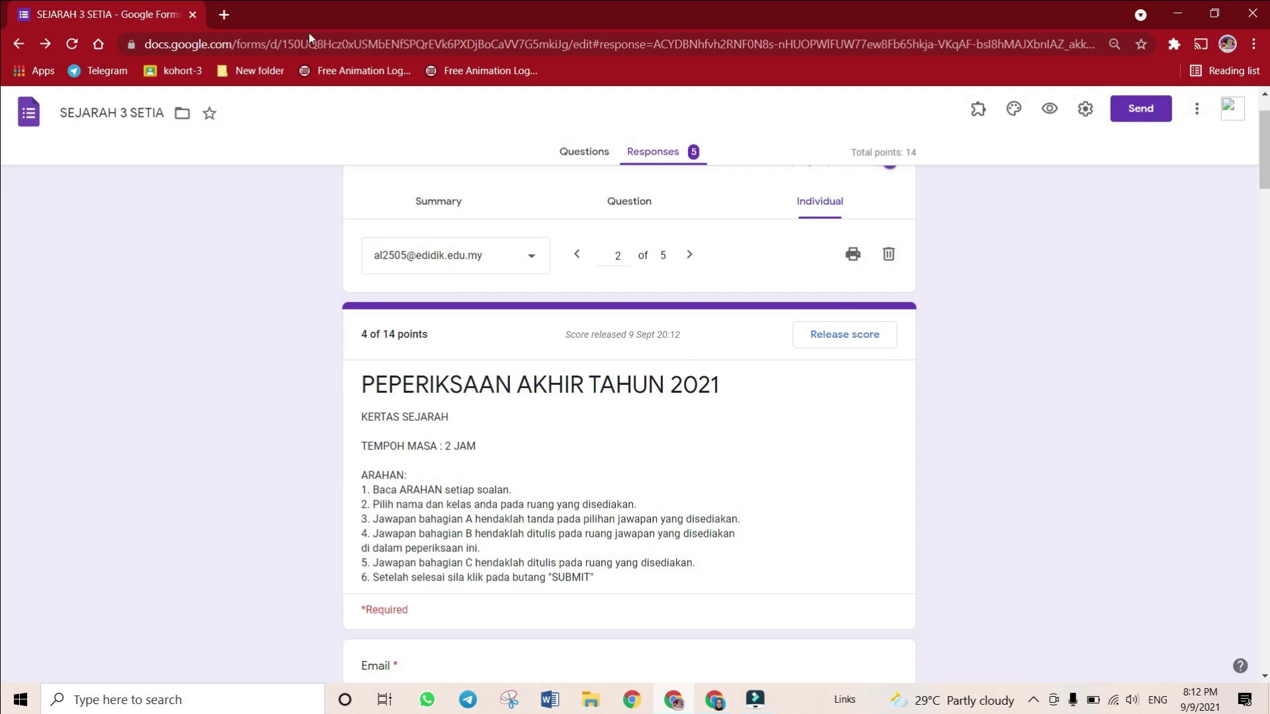
In Gmail, open the Score released email, highlight the exam title and 4 / 14, then VIEW the score
{"action": "left_click", "coordinate": [225, 13]}
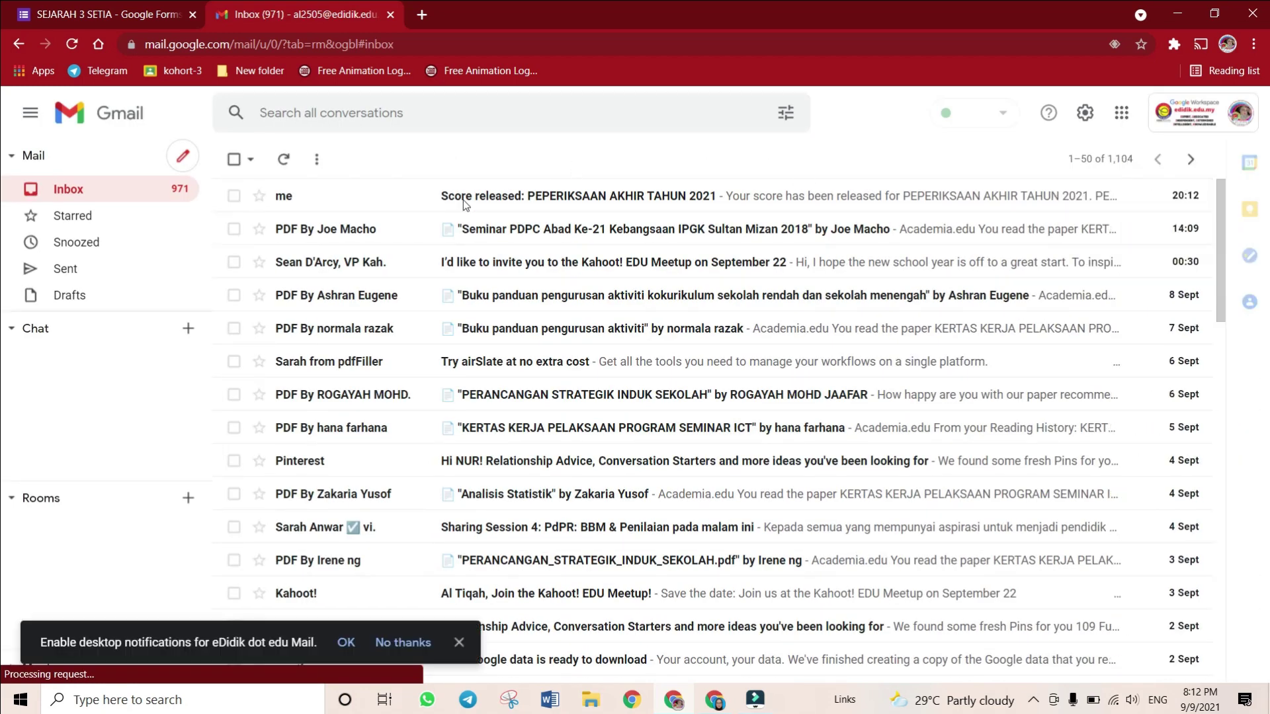
{"action": "left_click", "coordinate": [549, 201]}
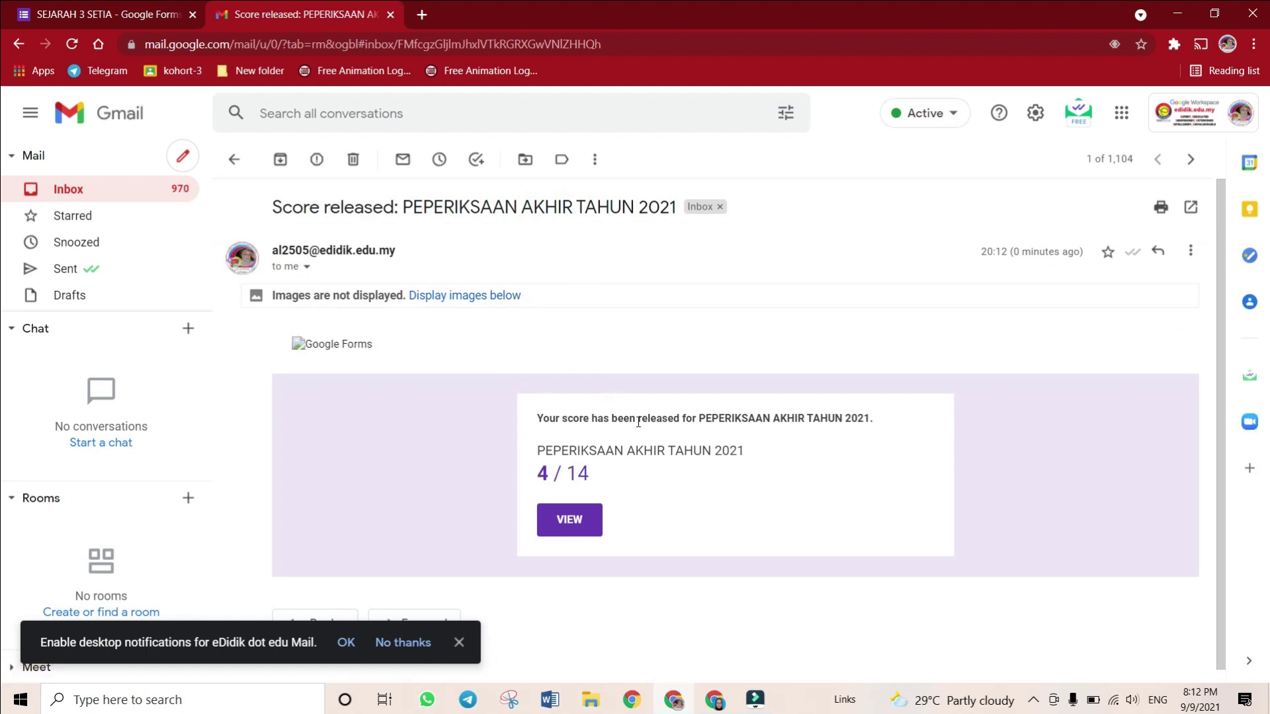
{"action": "left_click_drag", "start_coordinate": [714, 418], "coordinate": [870, 421]}
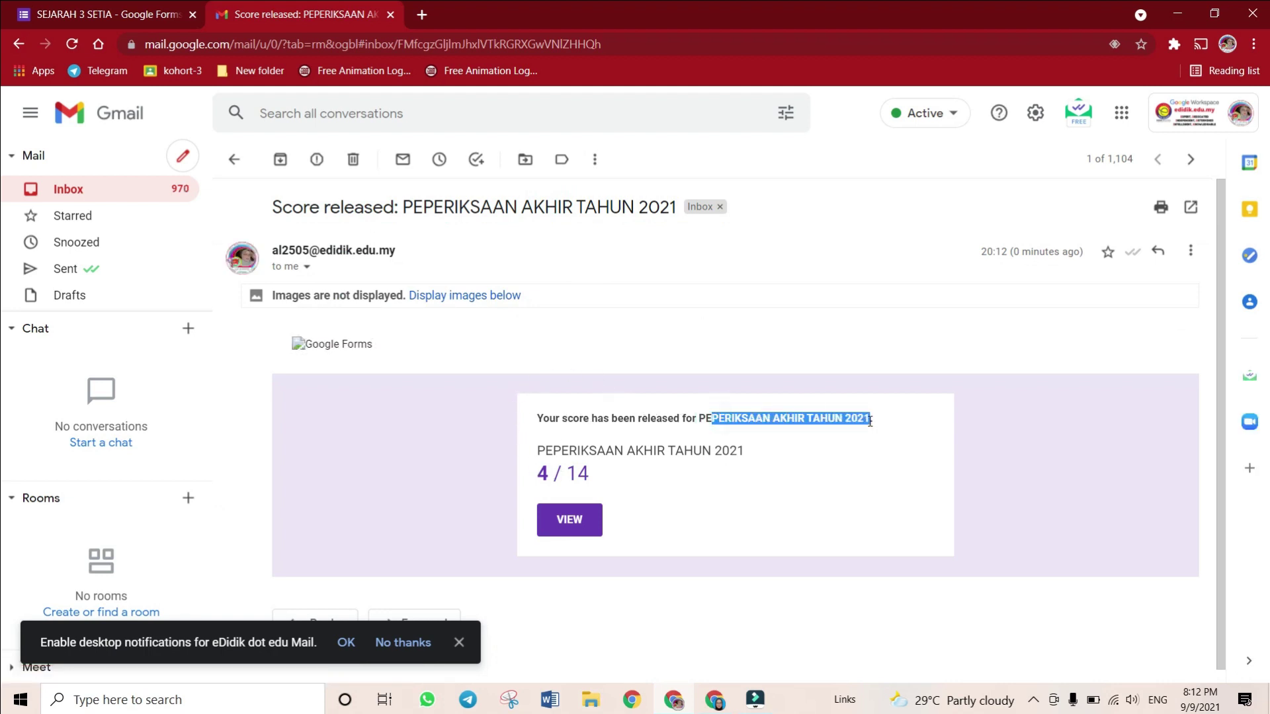
{"action": "left_click_drag", "start_coordinate": [546, 473], "coordinate": [595, 479]}
{"action": "left_click", "coordinate": [590, 527]}
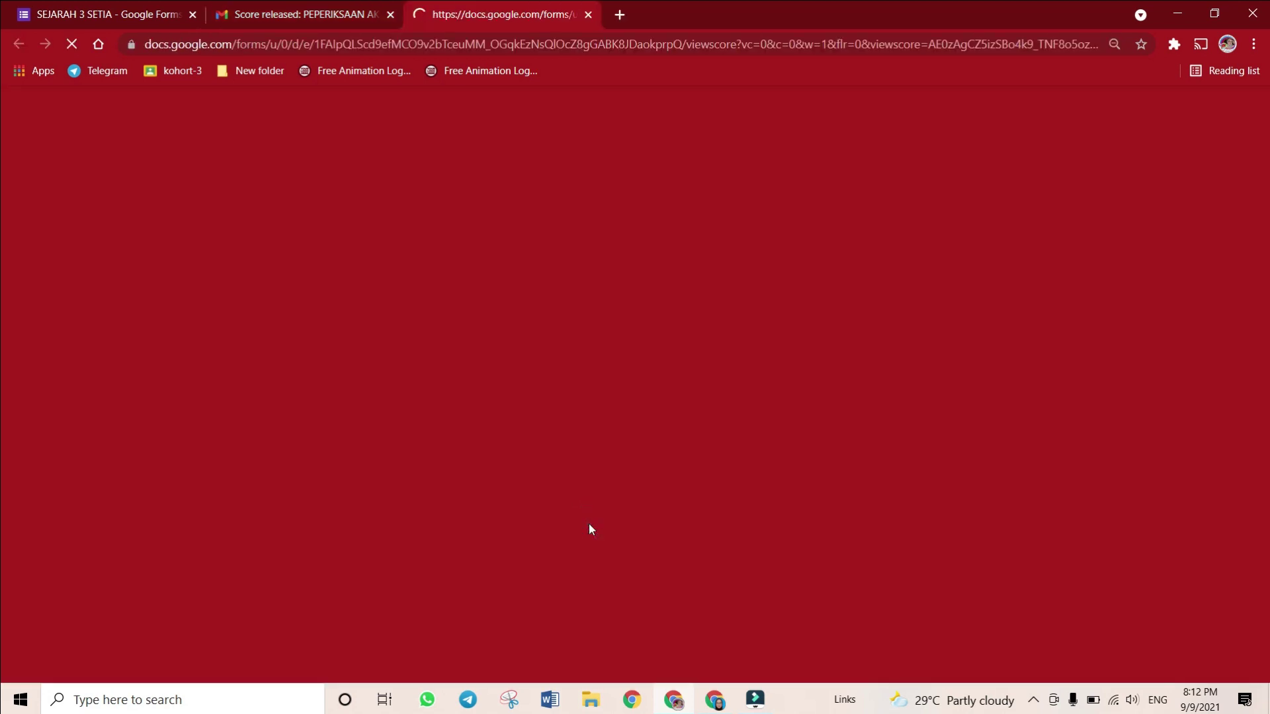
Review the second response's score page showing 4 of 14 points
{"action": "scroll", "coordinate": [578, 501], "scroll_direction": "down", "scroll_amount": 6}
{"action": "scroll", "coordinate": [577, 498], "scroll_direction": "down", "scroll_amount": 12}
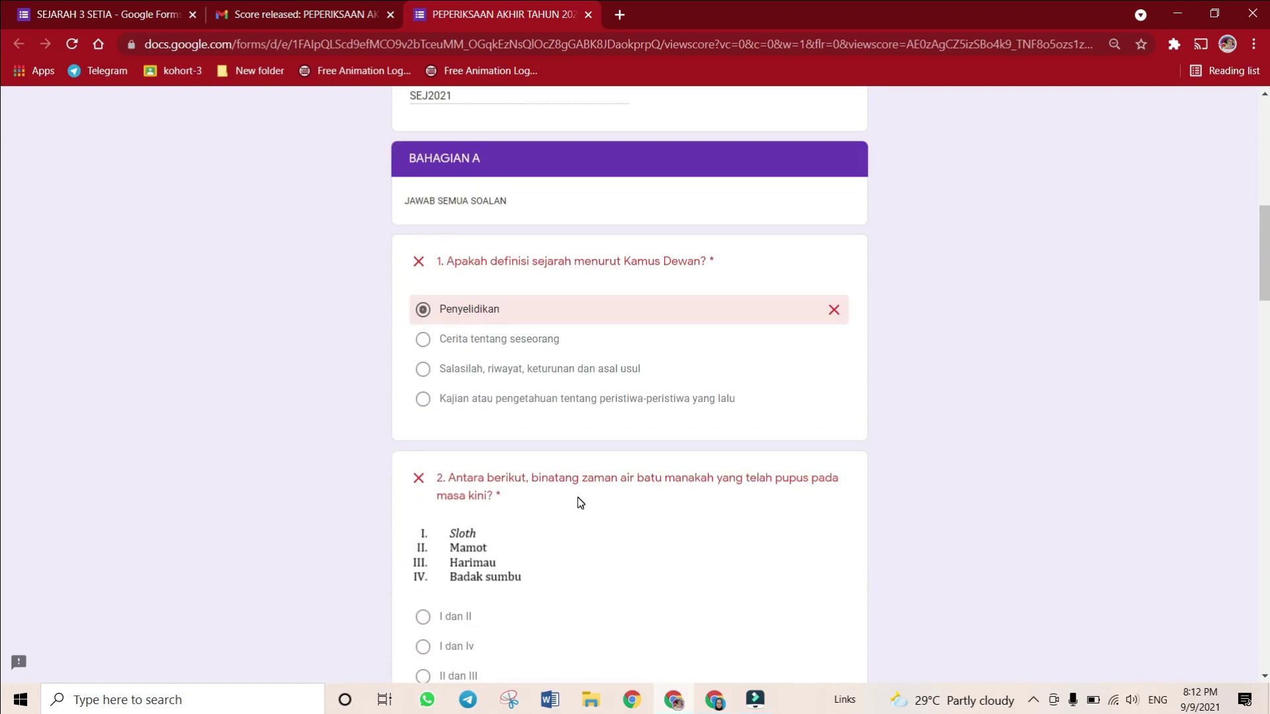
{"action": "scroll", "coordinate": [578, 497], "scroll_direction": "down", "scroll_amount": 15}
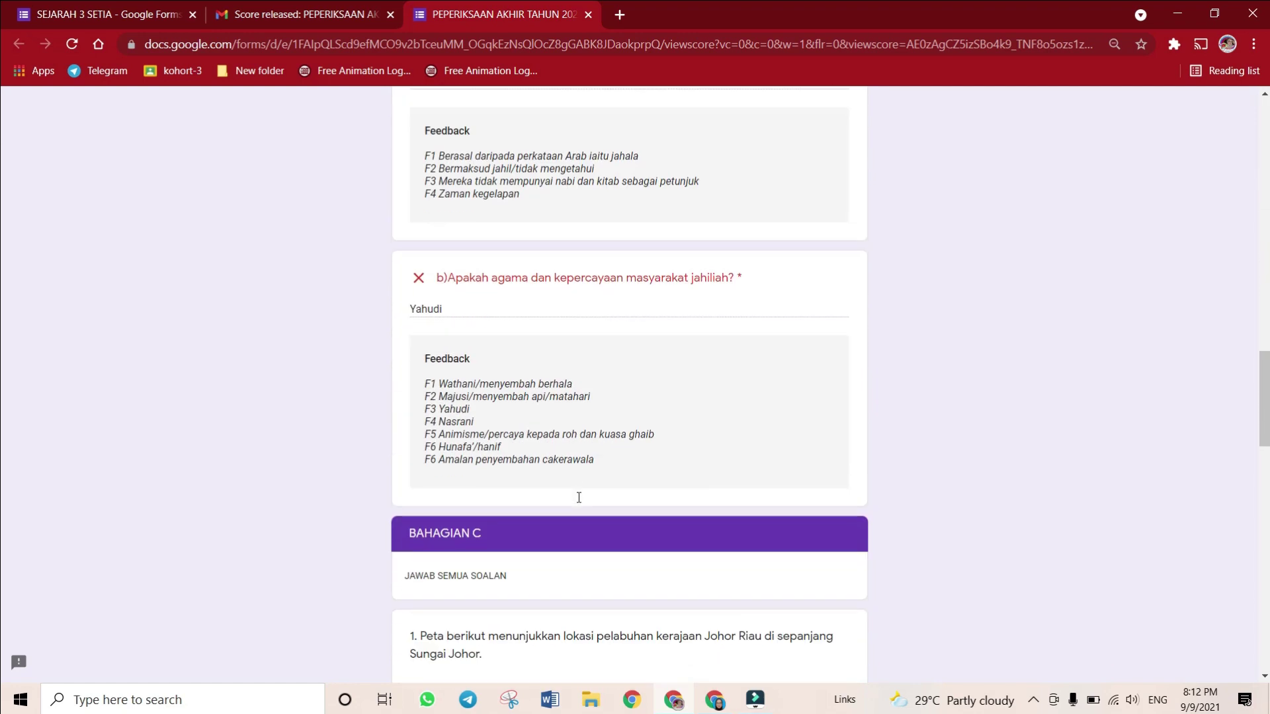
{"action": "scroll", "coordinate": [579, 497], "scroll_direction": "up", "scroll_amount": 1}
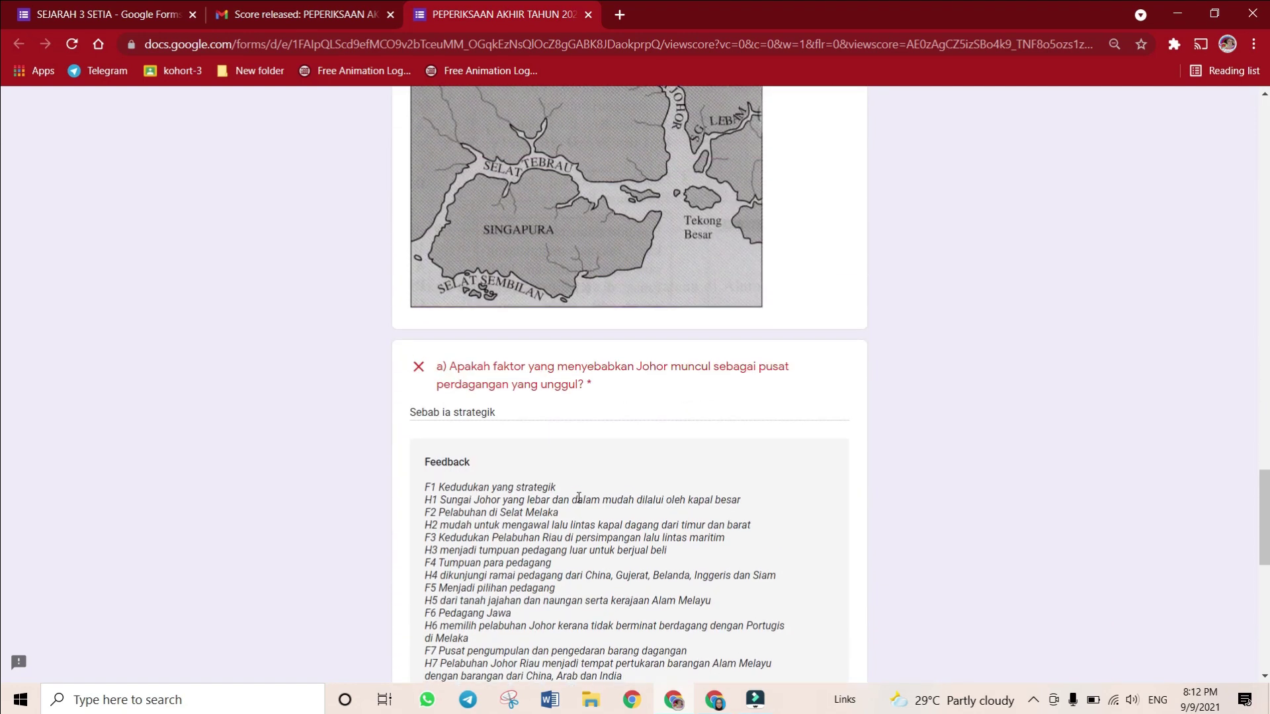
{"action": "scroll", "coordinate": [579, 498], "scroll_direction": "down", "scroll_amount": 9}
{"action": "scroll", "coordinate": [579, 502], "scroll_direction": "down", "scroll_amount": 1}
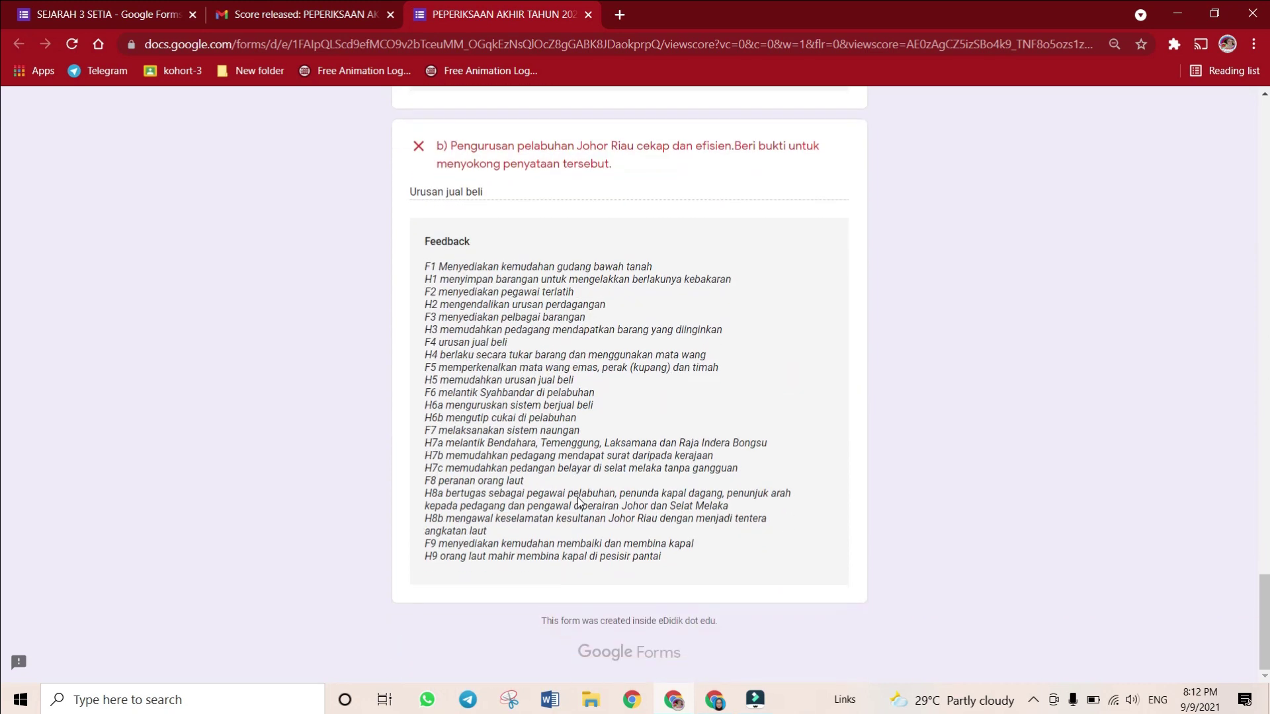
{"action": "scroll", "coordinate": [578, 497], "scroll_direction": "up", "scroll_amount": 15}
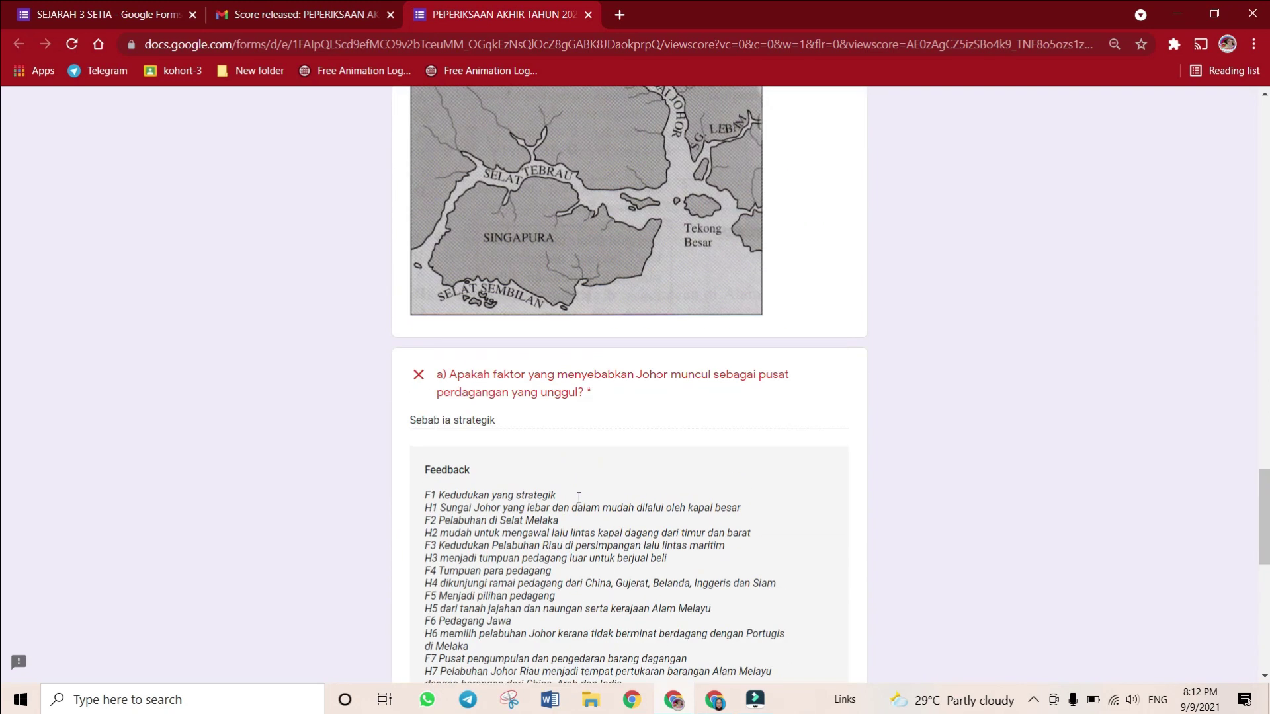
{"action": "scroll", "coordinate": [578, 498], "scroll_direction": "up", "scroll_amount": 14}
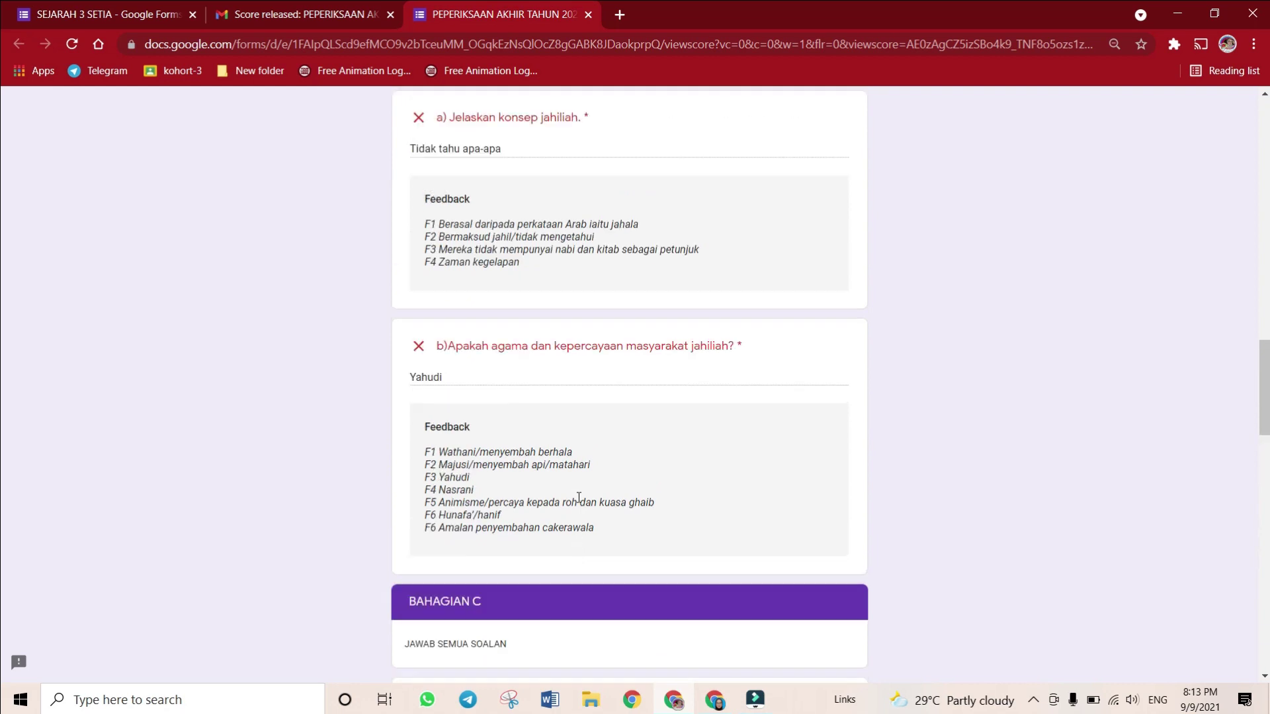
{"action": "scroll", "coordinate": [578, 497], "scroll_direction": "up", "scroll_amount": 10}
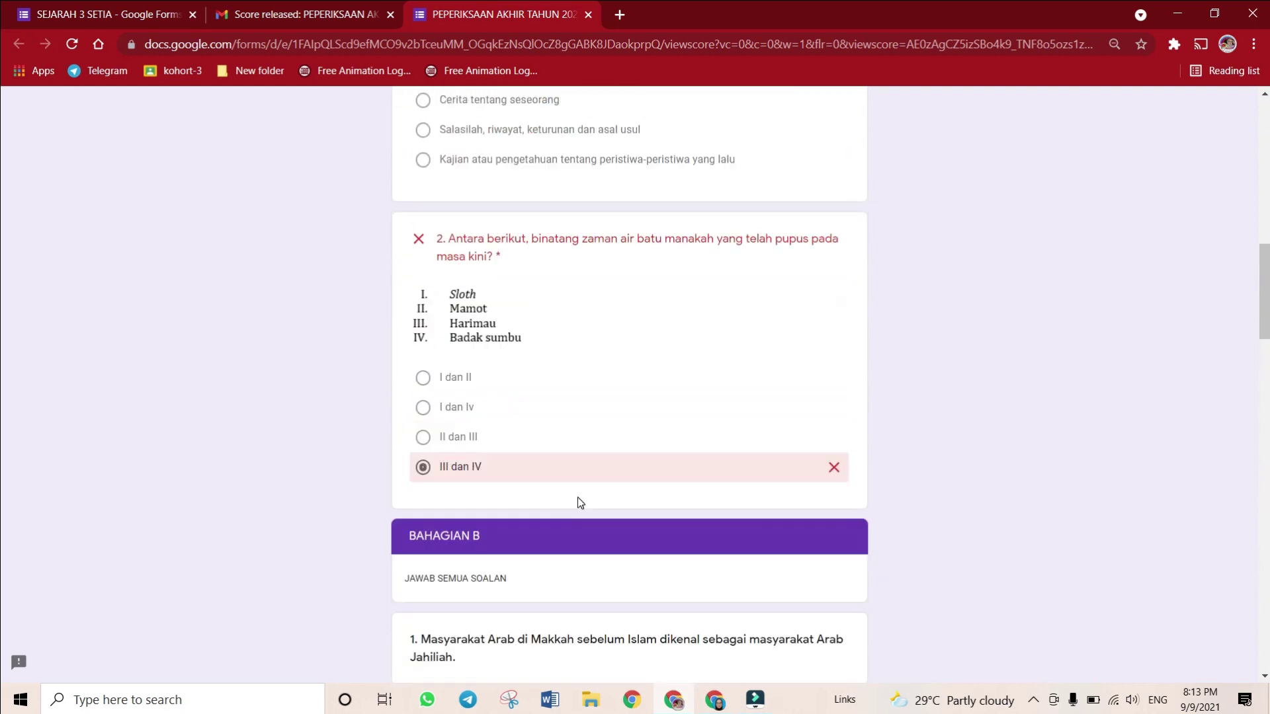
{"action": "scroll", "coordinate": [577, 498], "scroll_direction": "up", "scroll_amount": 9}
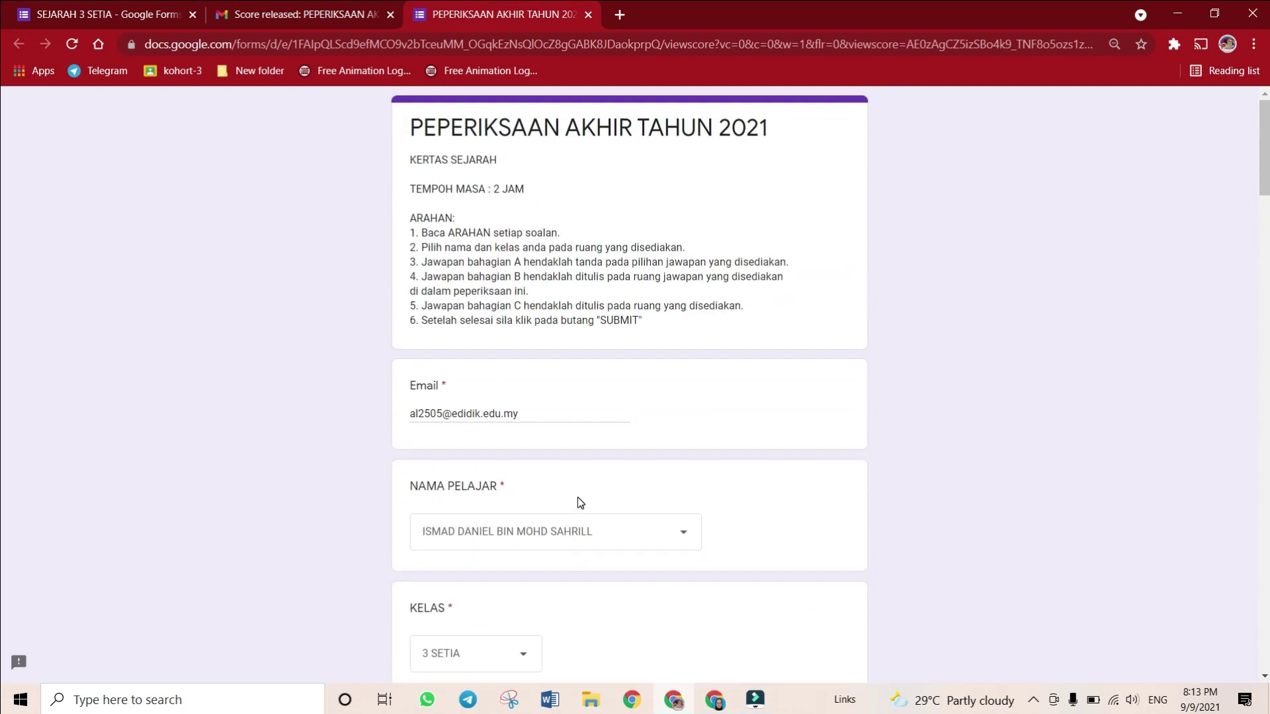
{"action": "scroll", "coordinate": [578, 498], "scroll_direction": "down", "scroll_amount": 9}
{"action": "scroll", "coordinate": [580, 503], "scroll_direction": "down", "scroll_amount": 15}
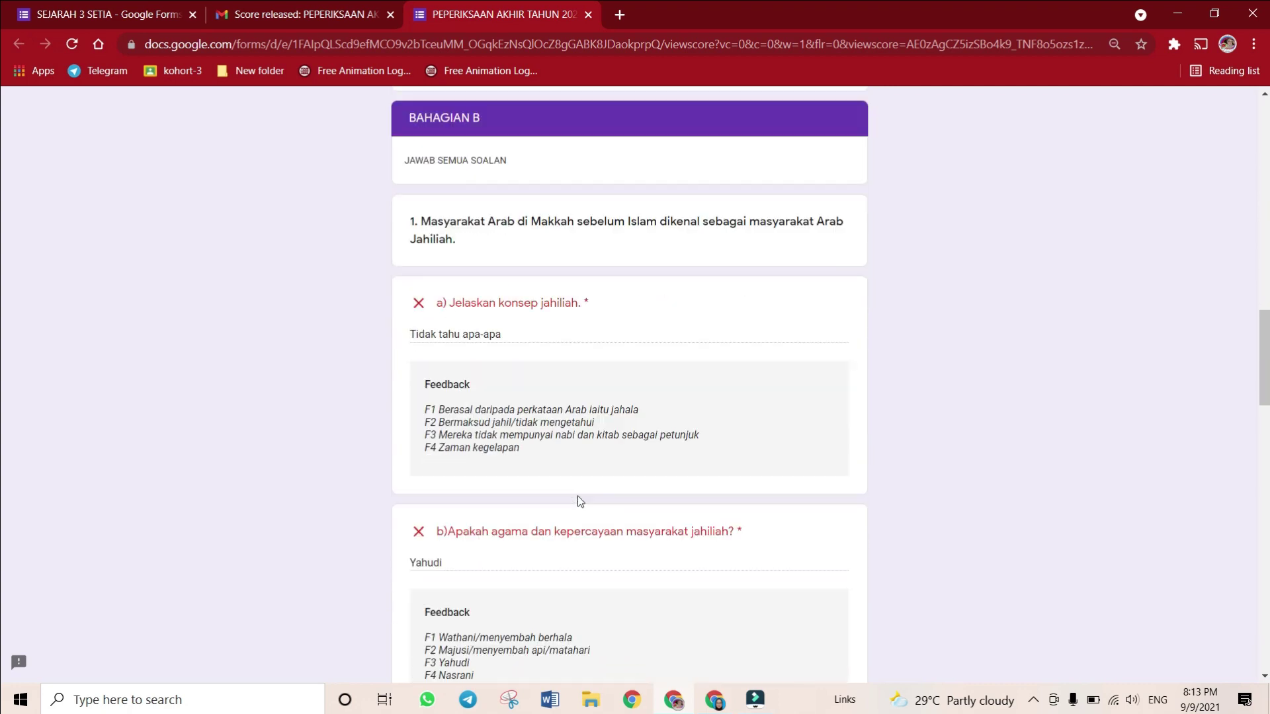
{"action": "scroll", "coordinate": [579, 501], "scroll_direction": "down", "scroll_amount": 15}
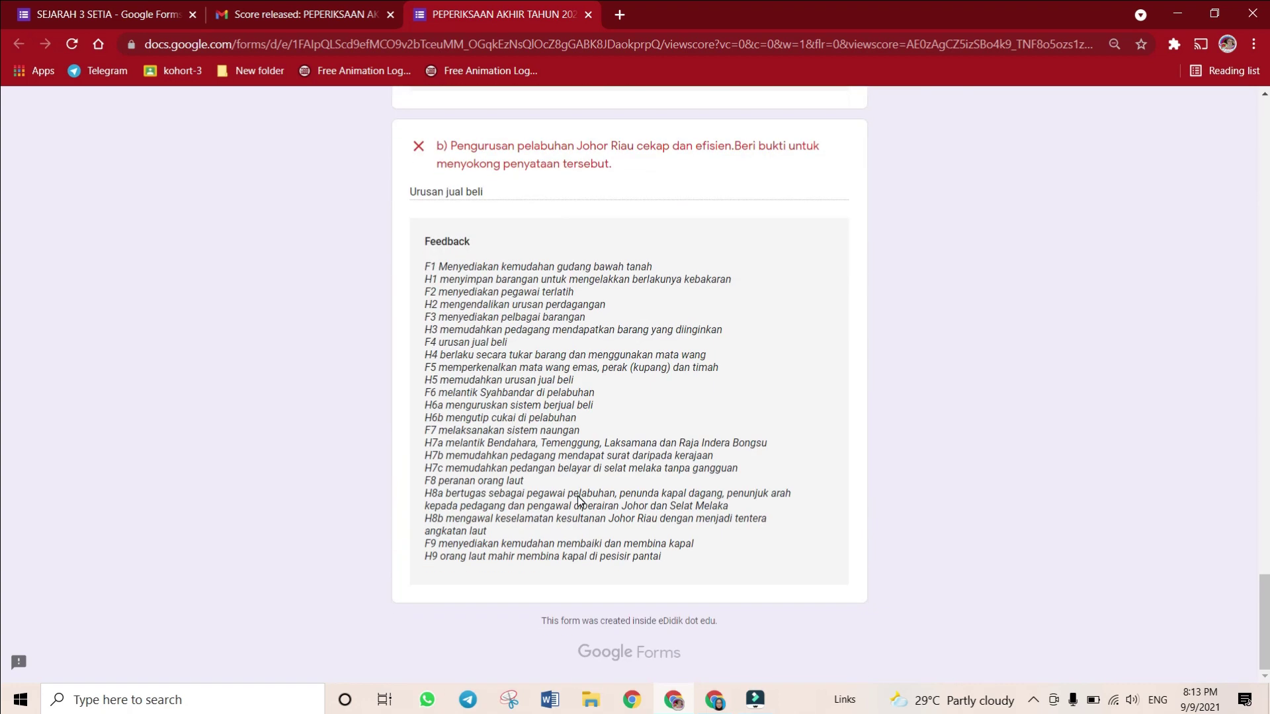
{"action": "scroll", "coordinate": [579, 501], "scroll_direction": "up", "scroll_amount": 20}
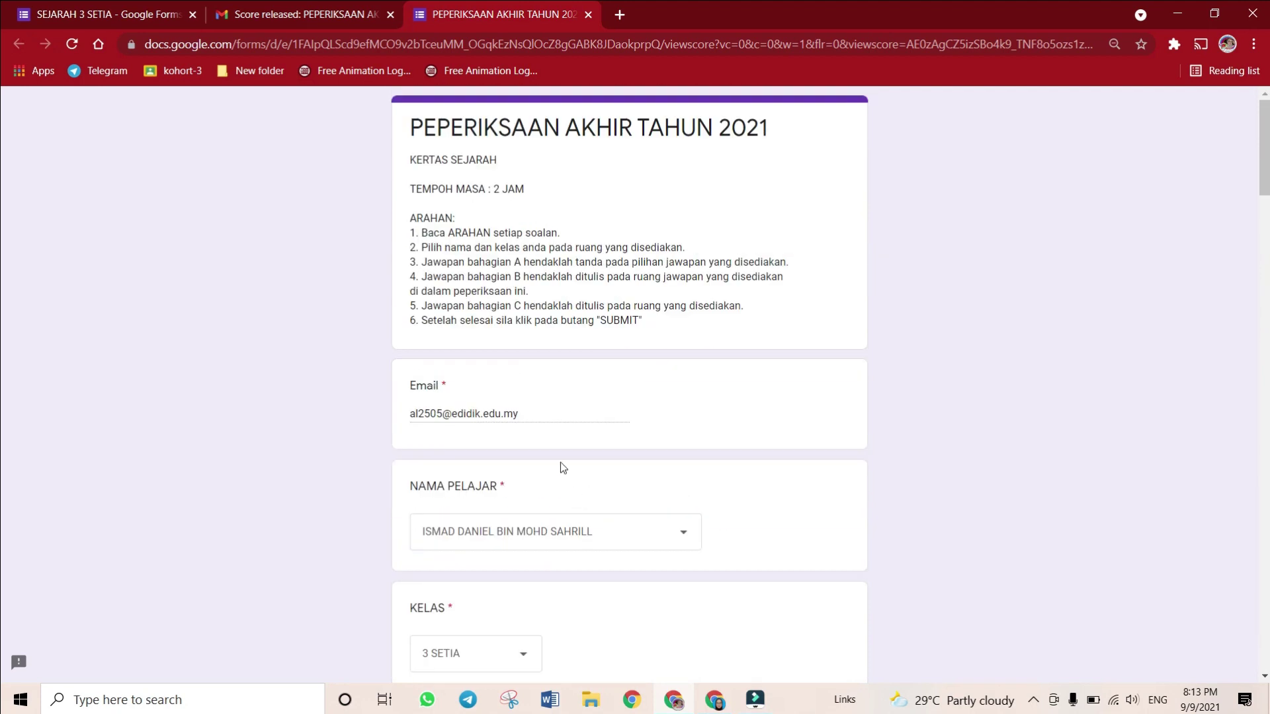
Recheck the score in the Gmail release email, then return to the SEJARAH 3 SETIA form
{"action": "left_click", "coordinate": [352, 6]}
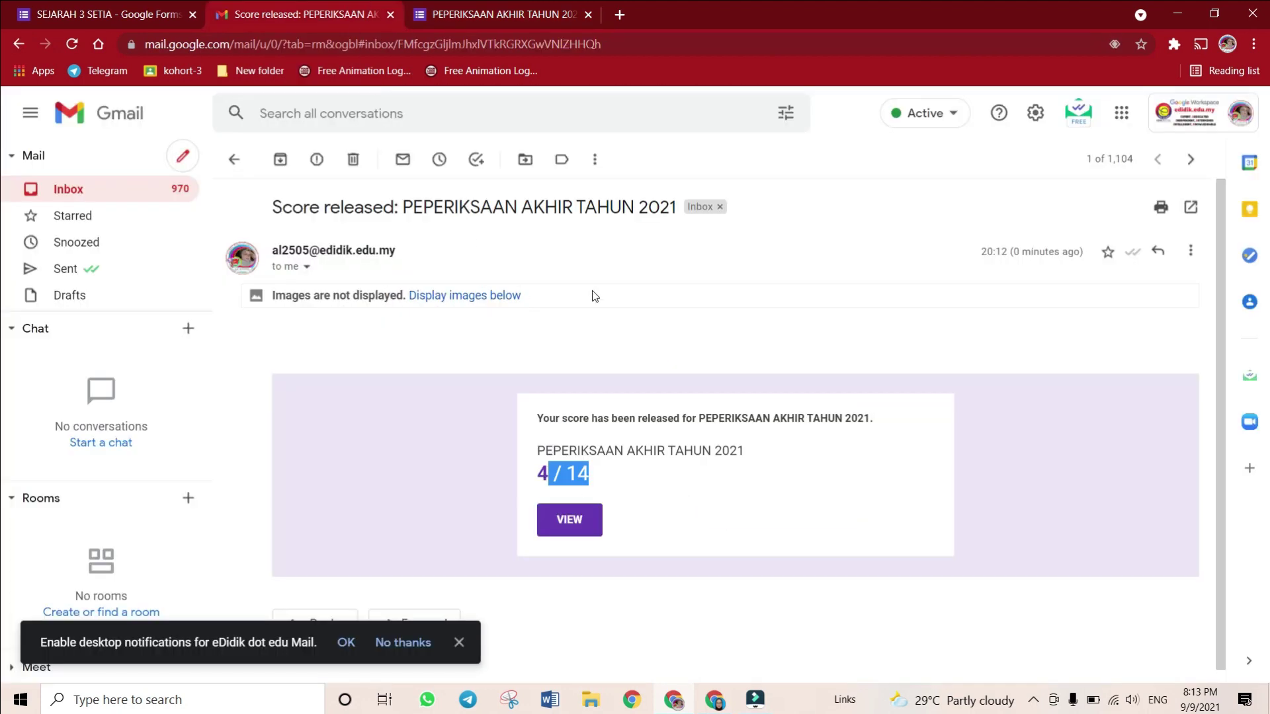
{"action": "left_click", "coordinate": [630, 477]}
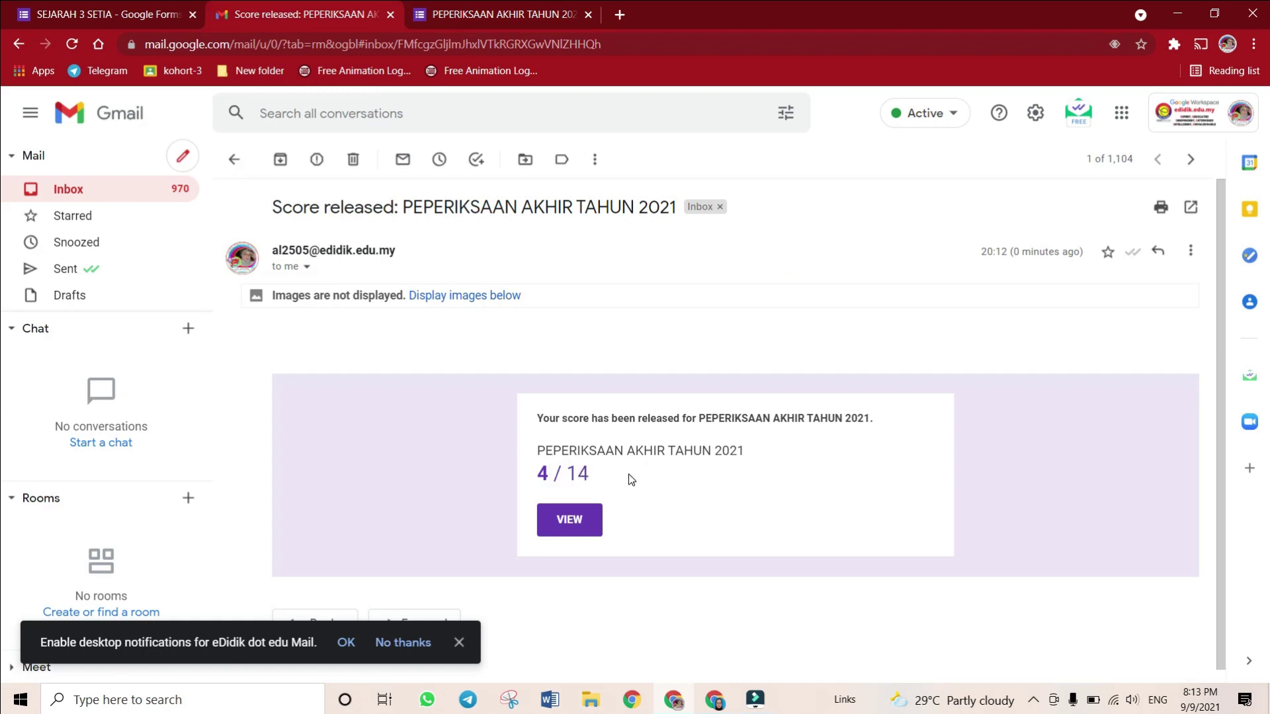
{"action": "left_click", "coordinate": [150, 6]}
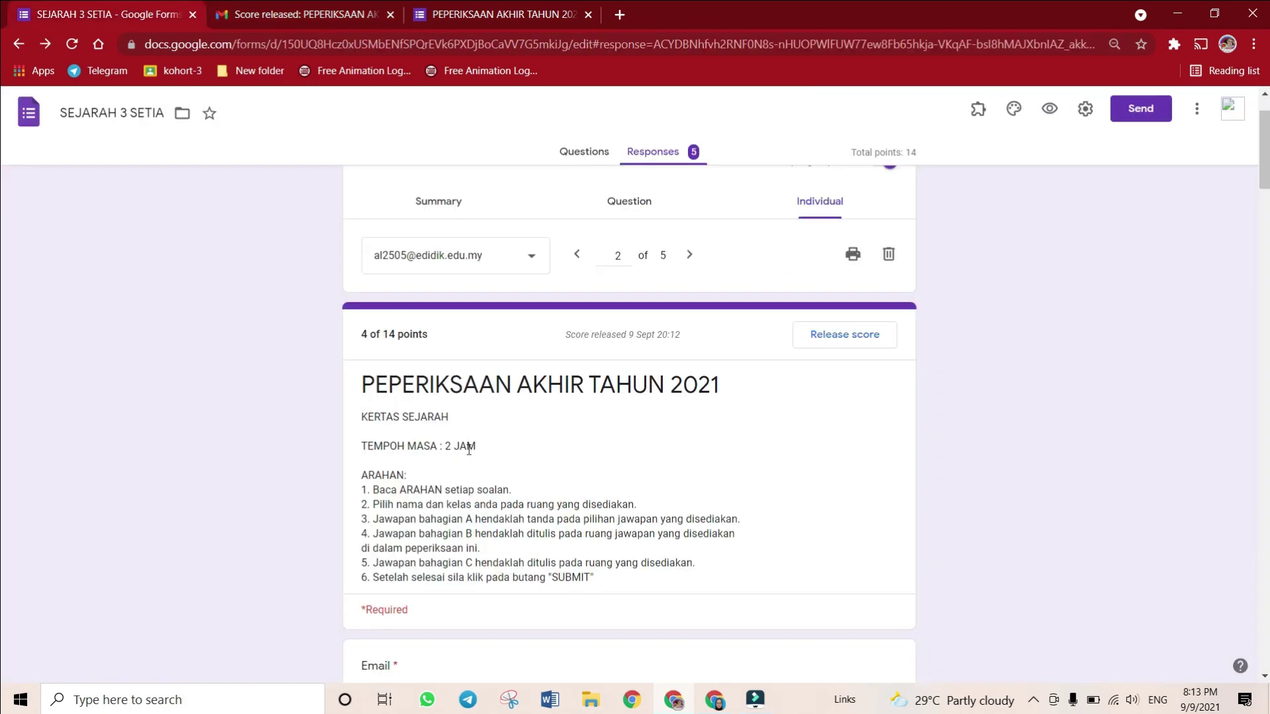
Select the first respondent, then advance through the responses to the third of 5
{"action": "left_click", "coordinate": [468, 264]}
{"action": "left_click", "coordinate": [460, 218]}
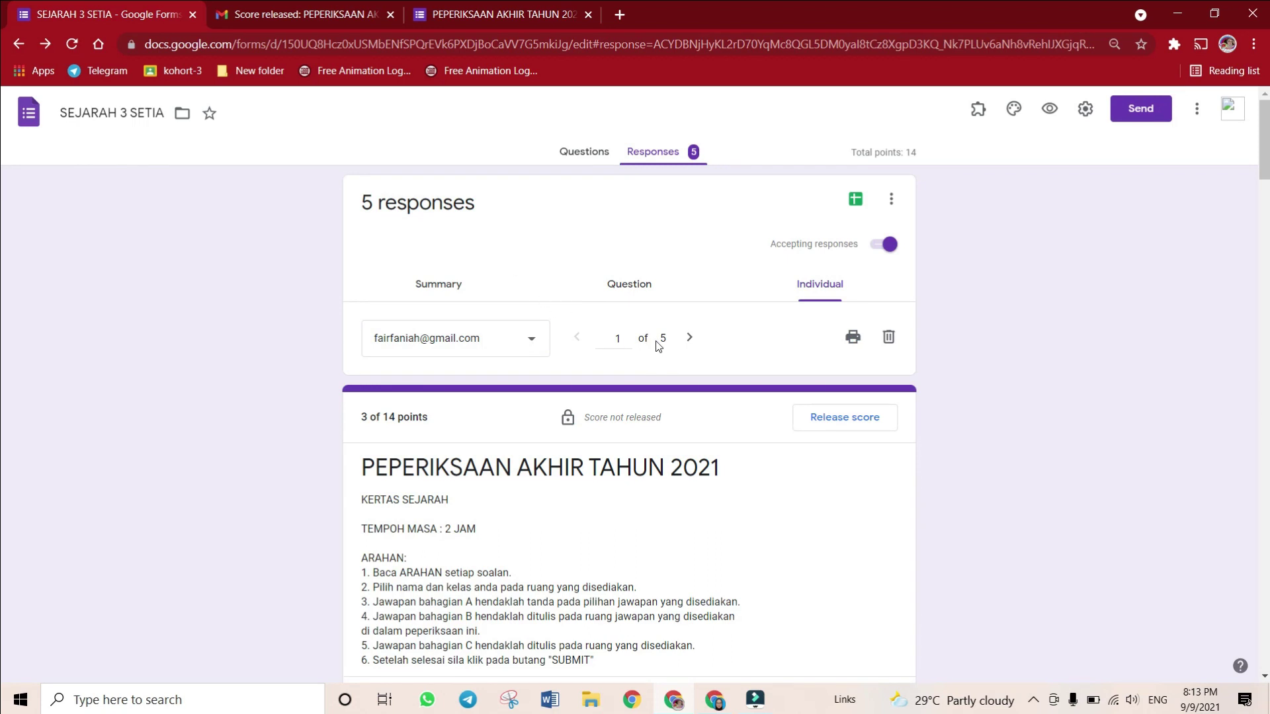
{"action": "scroll", "coordinate": [691, 324], "scroll_direction": "down", "scroll_amount": 2}
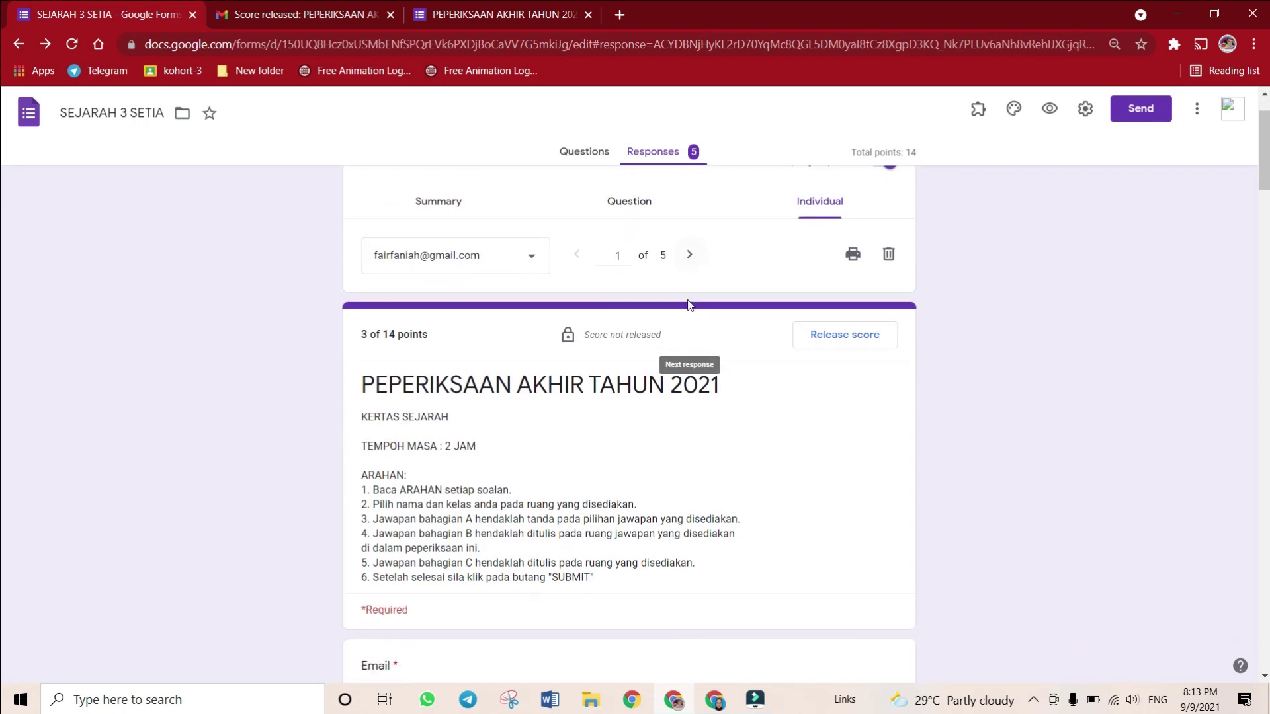
{"action": "scroll", "coordinate": [581, 462], "scroll_direction": "down", "scroll_amount": 3}
{"action": "scroll", "coordinate": [656, 301], "scroll_direction": "up", "scroll_amount": 3}
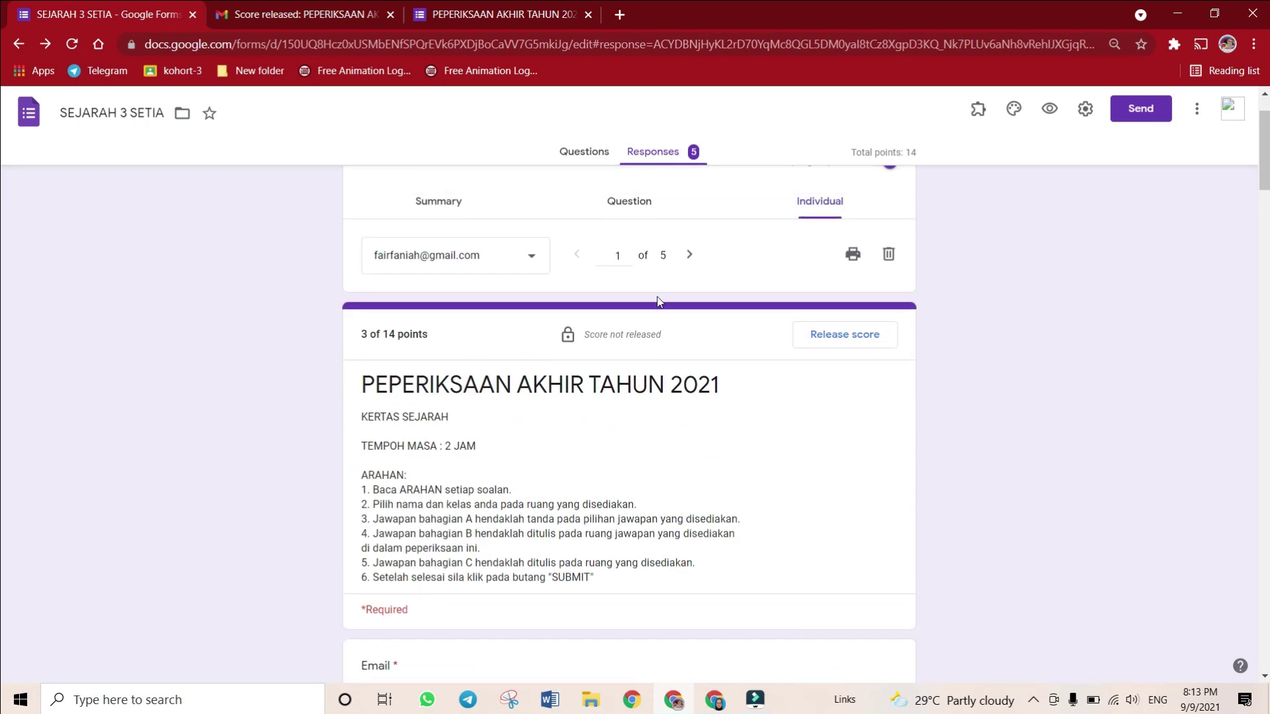
{"action": "left_click", "coordinate": [685, 255]}
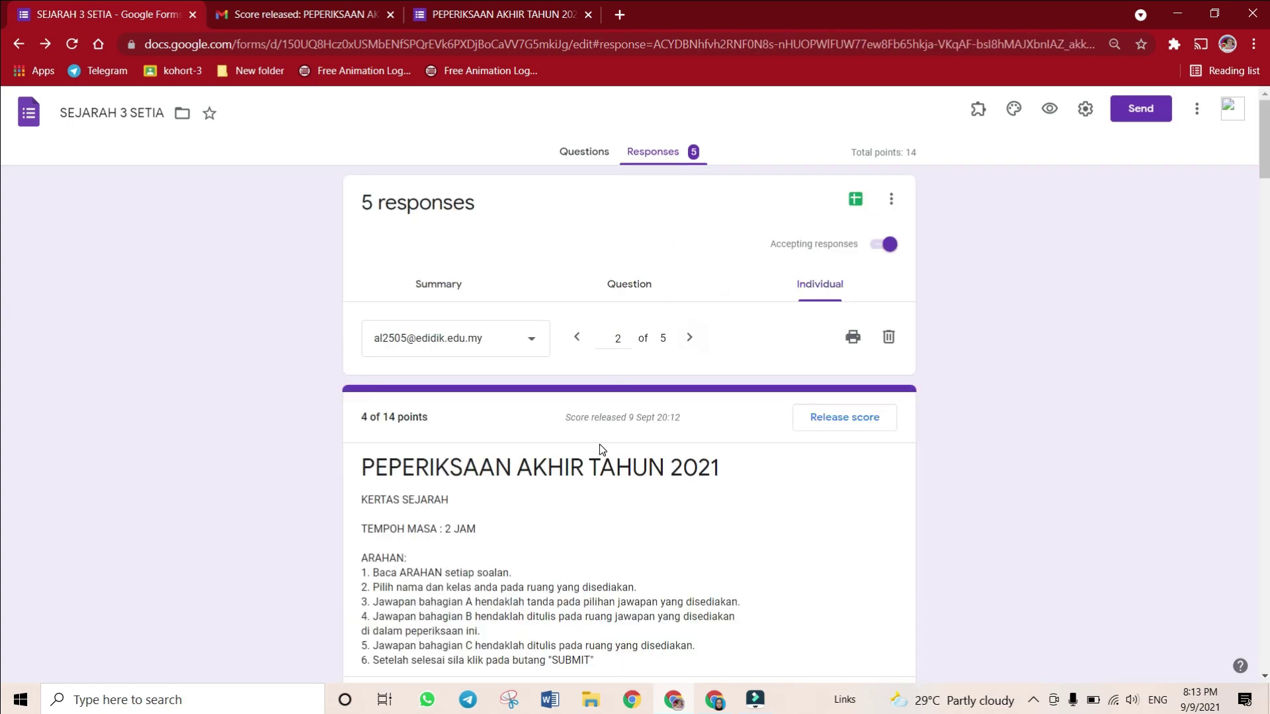
{"action": "scroll", "coordinate": [601, 449], "scroll_direction": "down", "scroll_amount": 12}
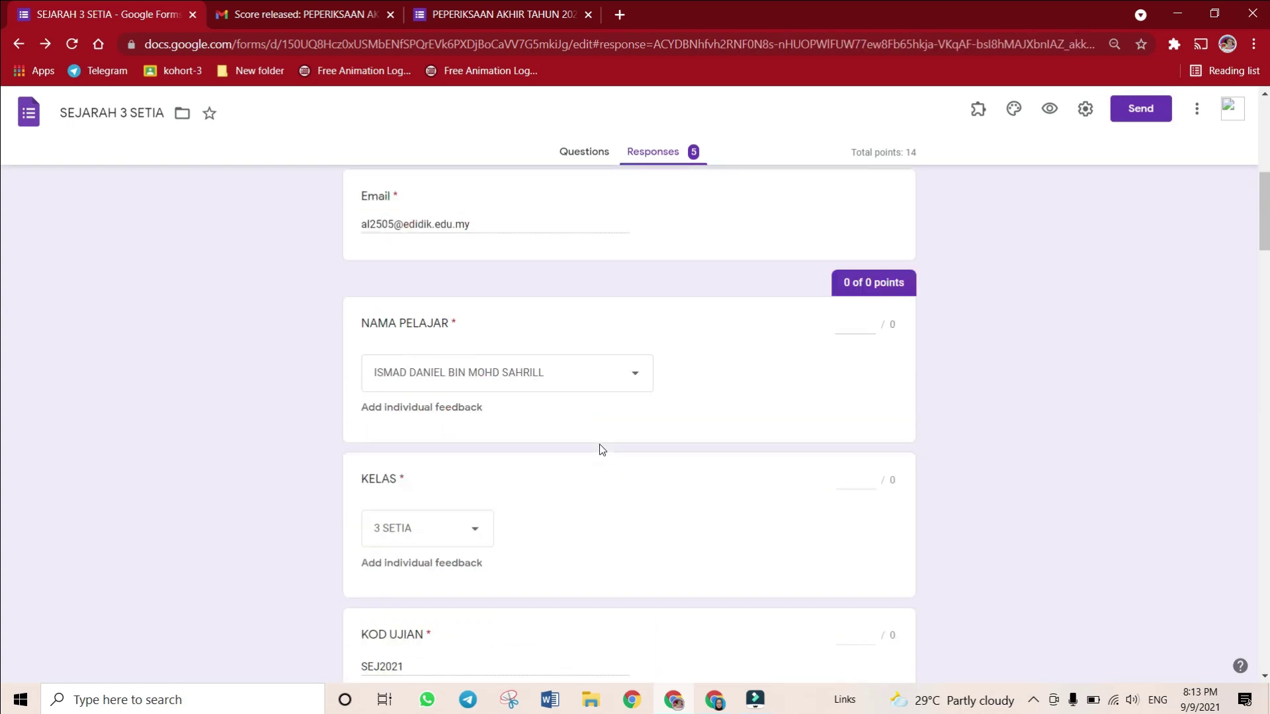
{"action": "scroll", "coordinate": [602, 450], "scroll_direction": "up", "scroll_amount": 12}
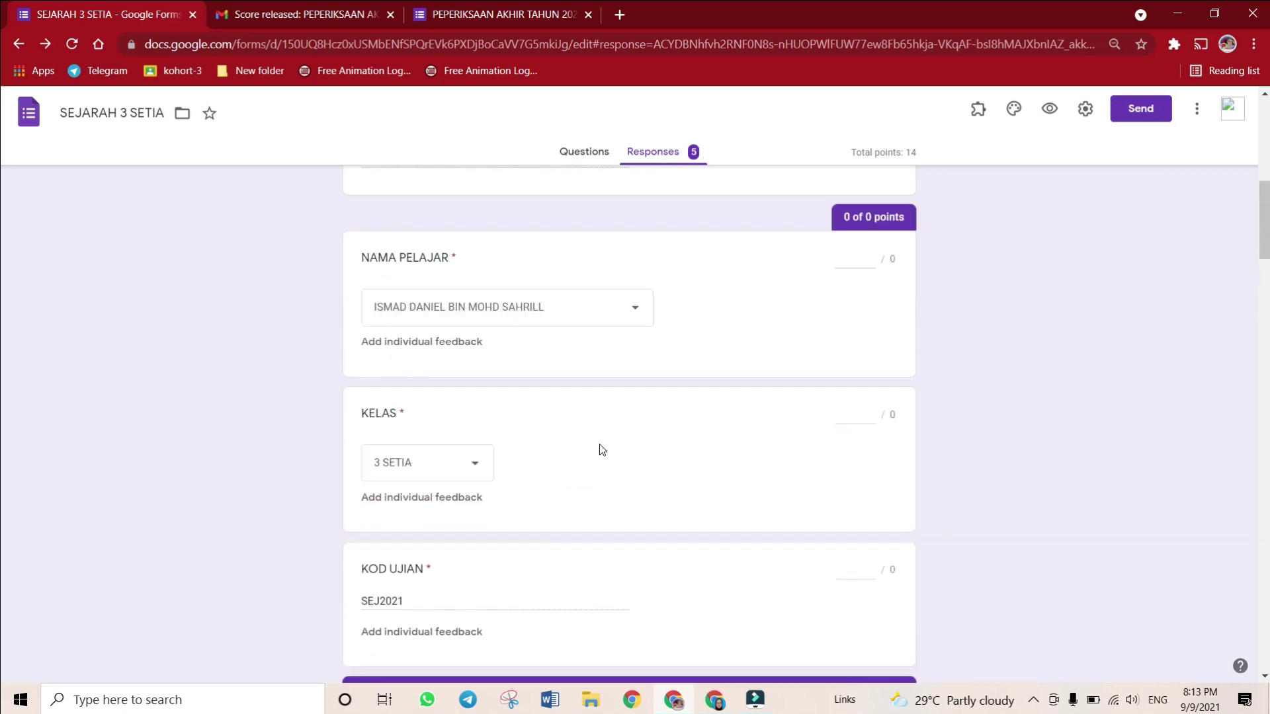
{"action": "left_click", "coordinate": [688, 258]}
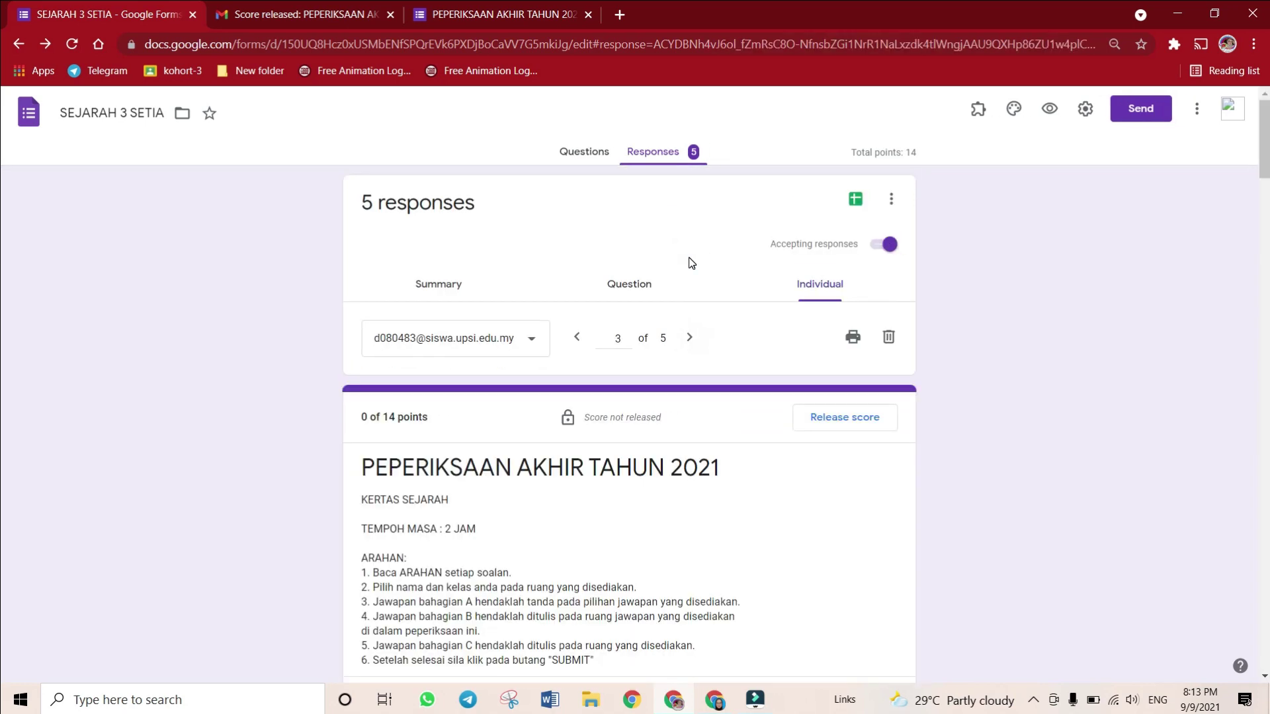
Award 2 marks to the Bahagian C Johor Riau question b) and save
{"action": "scroll", "coordinate": [638, 460], "scroll_direction": "down", "scroll_amount": 10}
{"action": "scroll", "coordinate": [638, 462], "scroll_direction": "down", "scroll_amount": 20}
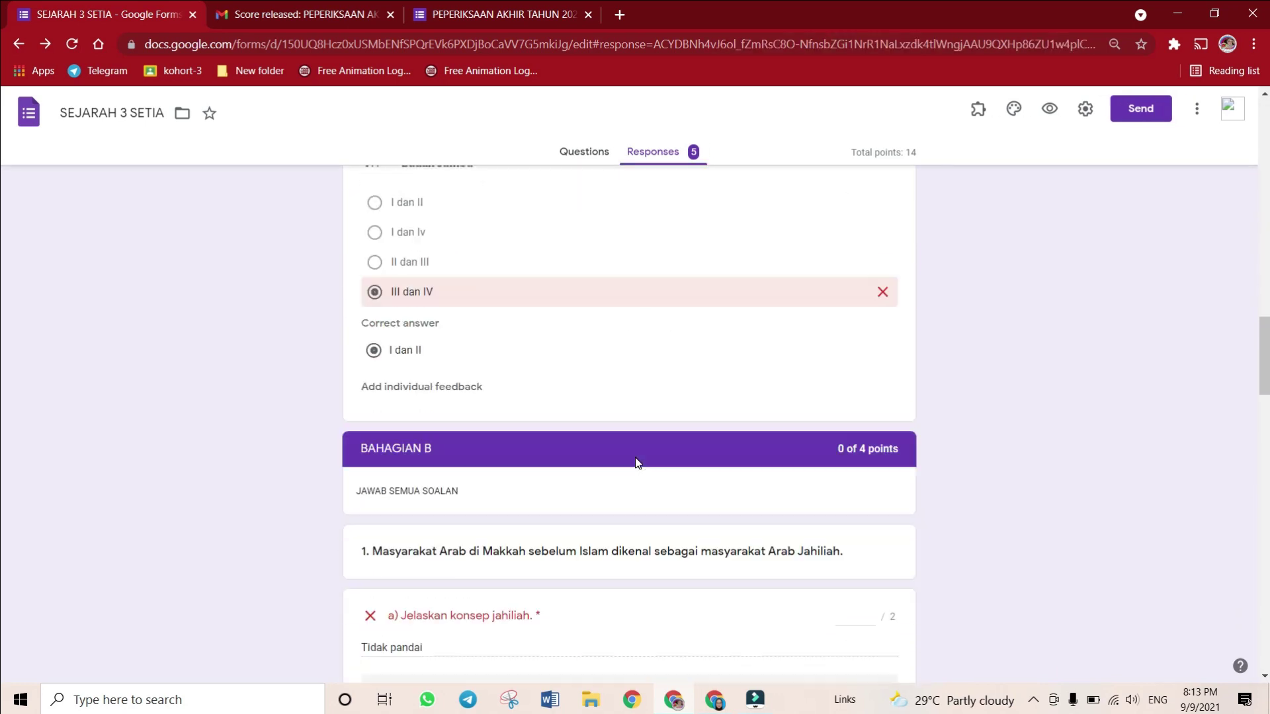
{"action": "scroll", "coordinate": [651, 524], "scroll_direction": "down", "scroll_amount": 1}
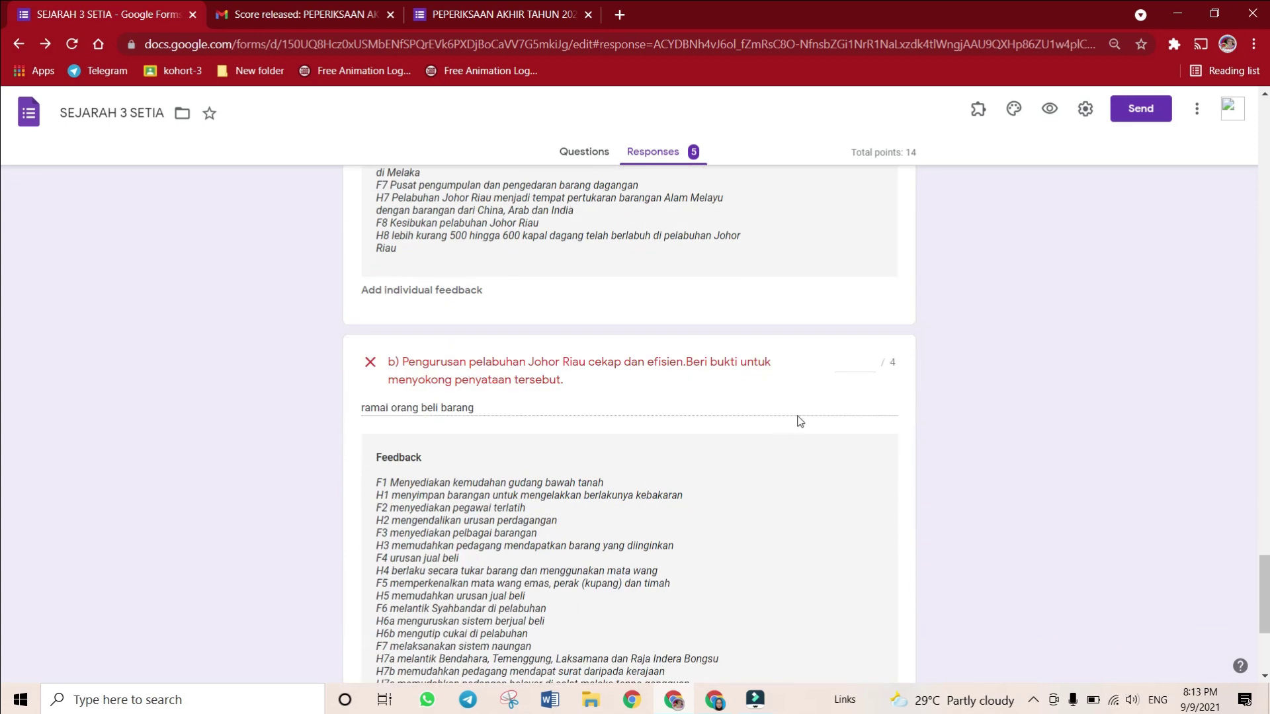
{"action": "left_click", "coordinate": [848, 361]}
{"action": "type", "text": "2"}
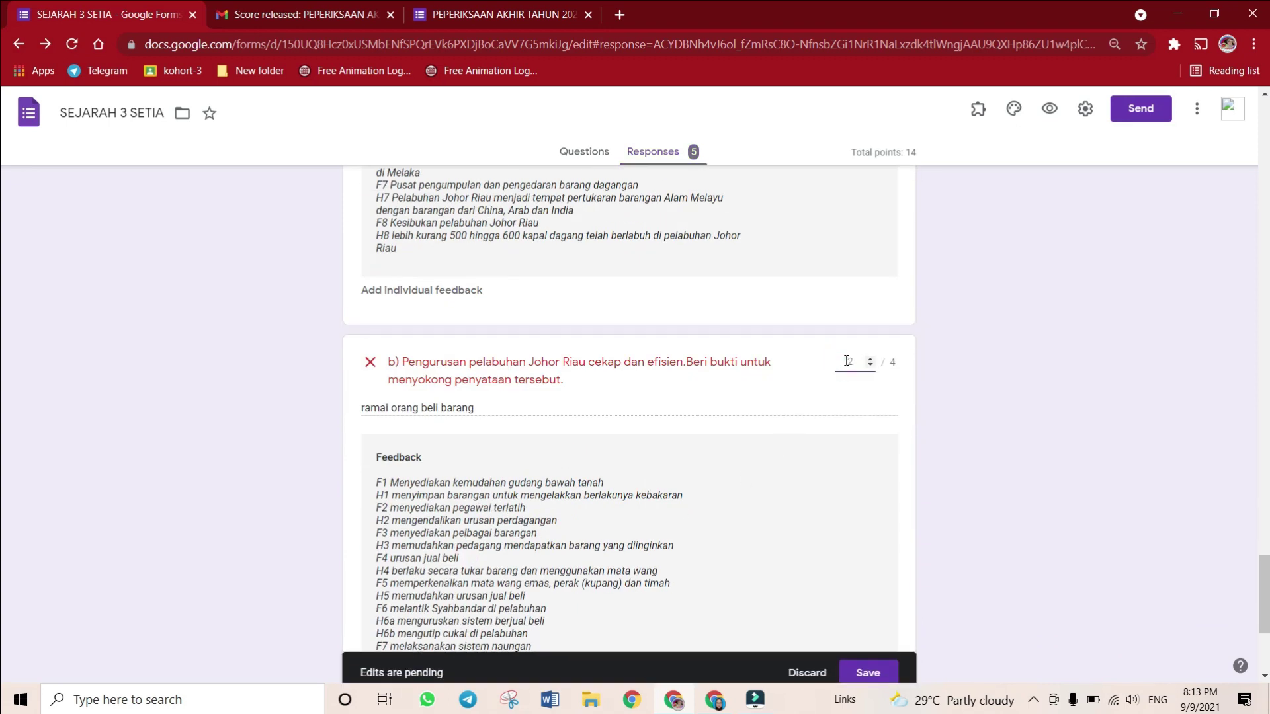
{"action": "left_click", "coordinate": [842, 663]}
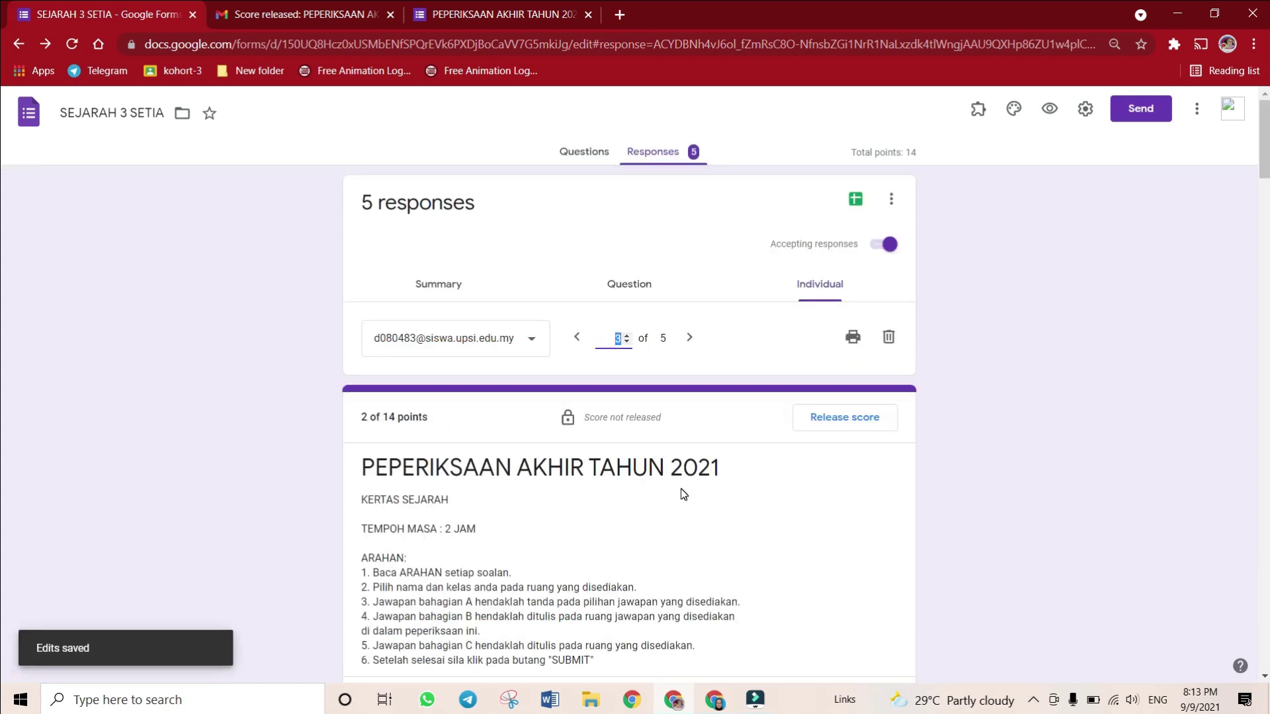
Return to the Individual responses view and check the TEMPOH MASA : 2 JAM line
{"action": "left_click", "coordinate": [648, 295]}
{"action": "left_click", "coordinate": [819, 288]}
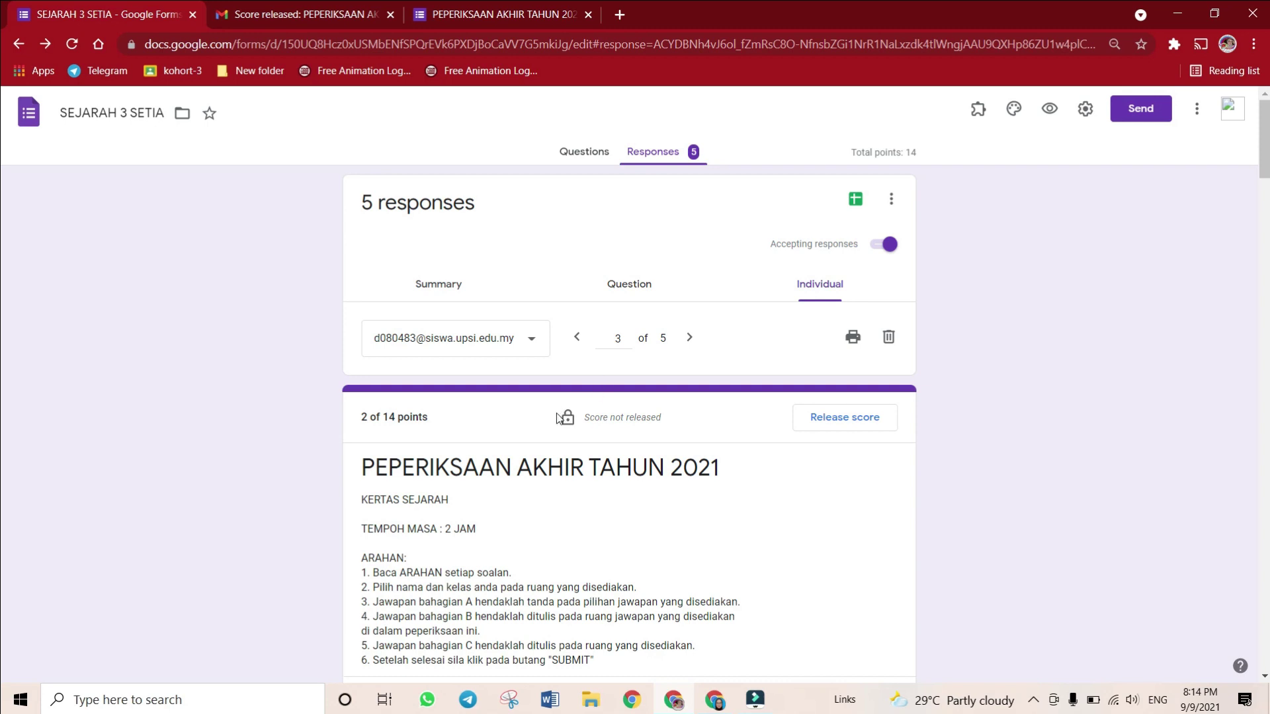
{"action": "left_click_drag", "start_coordinate": [476, 527], "coordinate": [364, 527]}
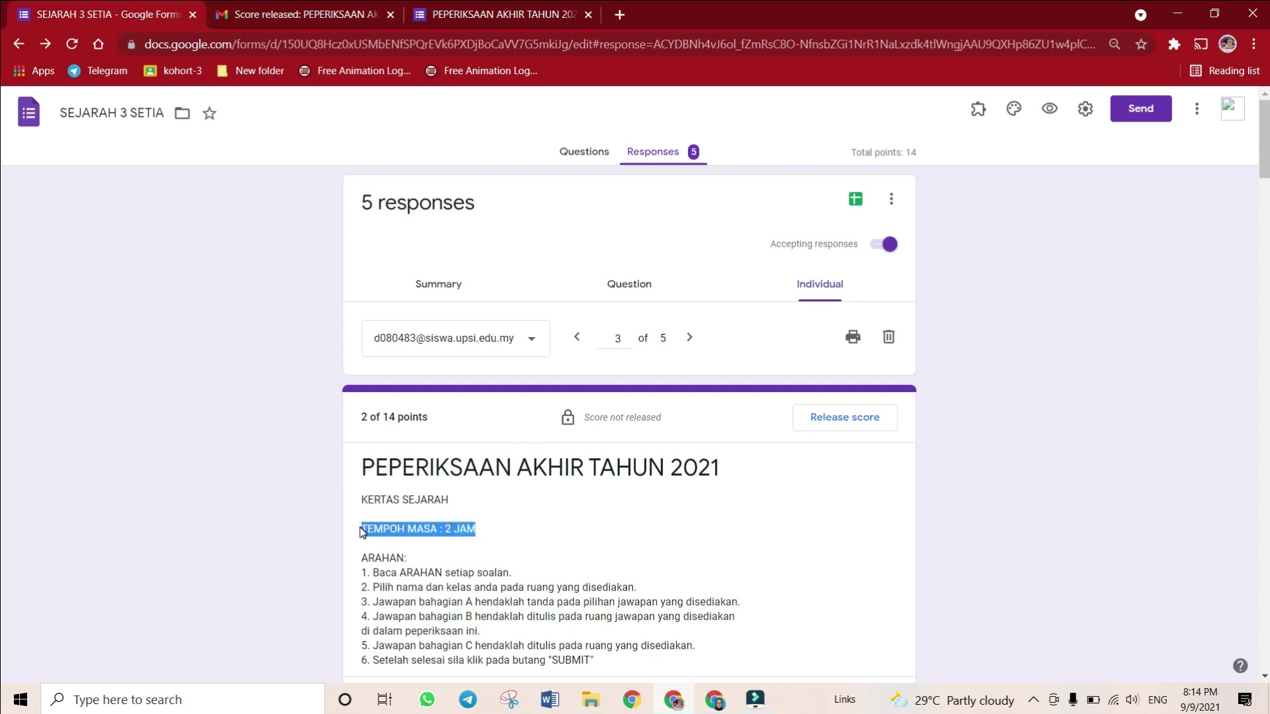
{"action": "left_click", "coordinate": [485, 554]}
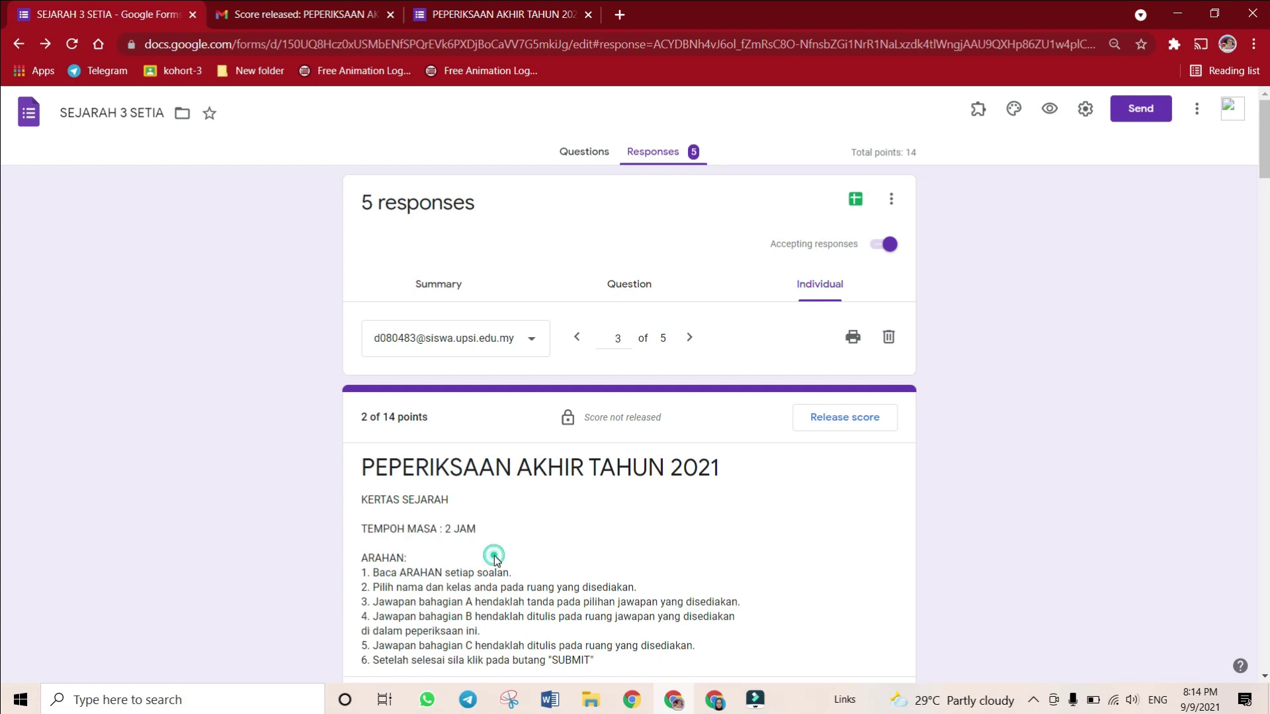
{"action": "scroll", "coordinate": [498, 552], "scroll_direction": "down", "scroll_amount": 3}
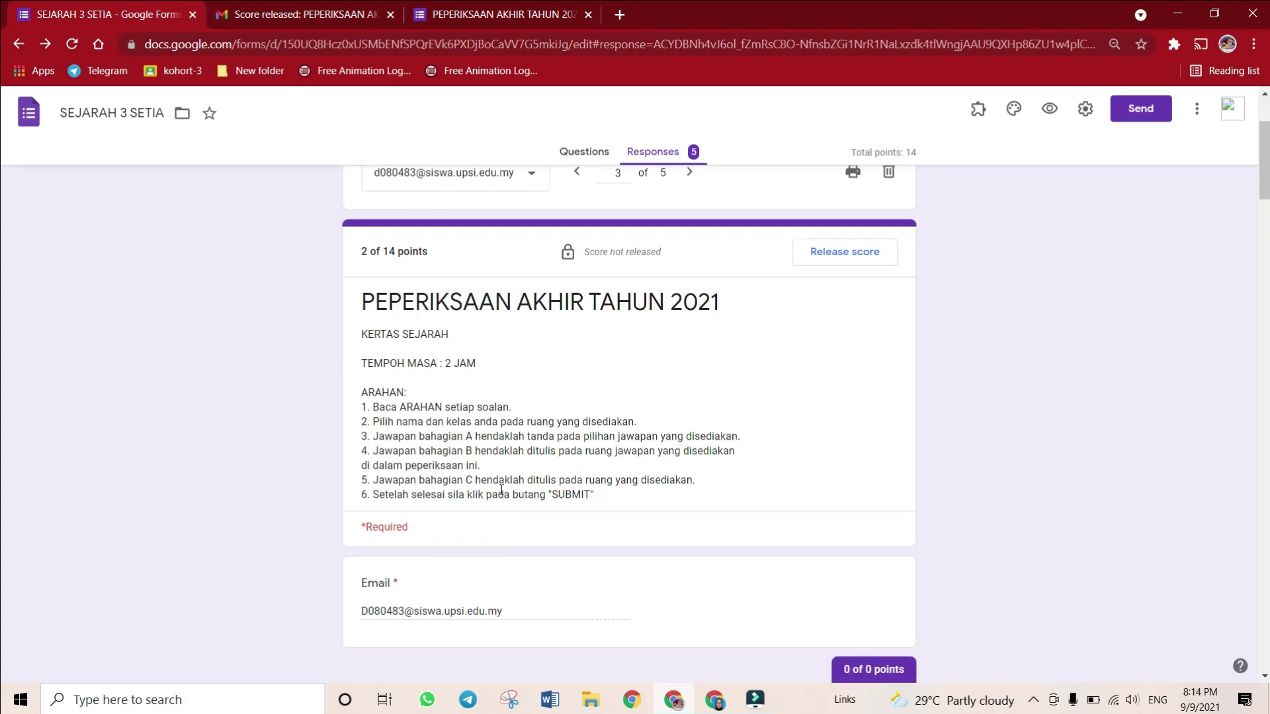